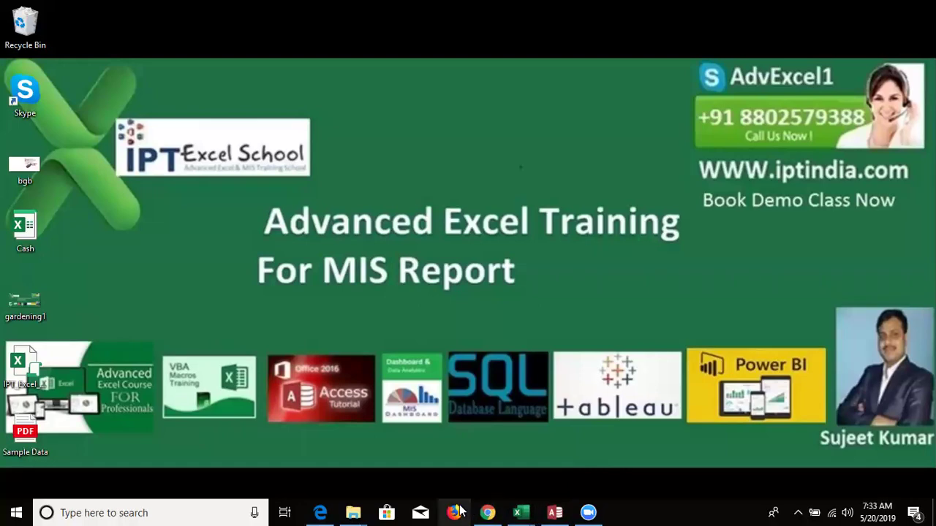
# Step: Bring up the Excel 2010 Formulas PDF in Edge at the page 394 multicell array formula example
pyautogui.click(307, 511)
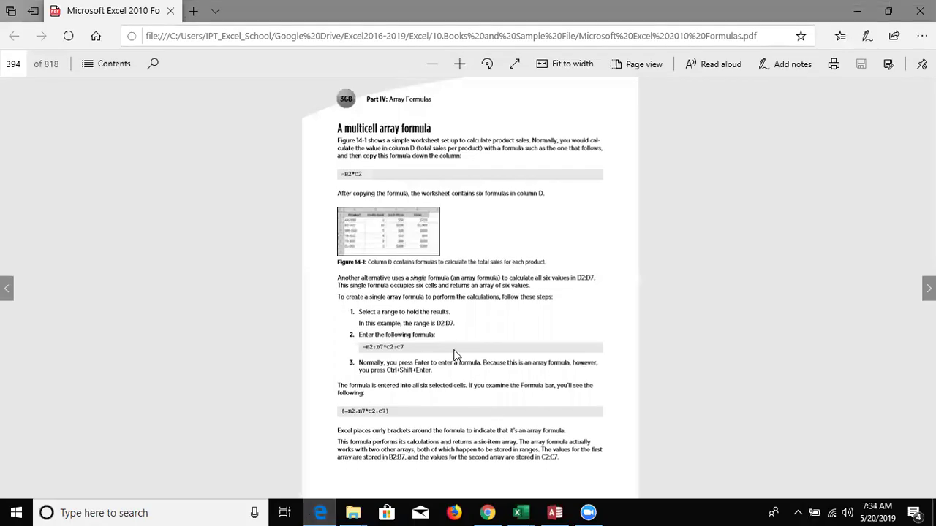
pyautogui.doubleClick(359, 175)
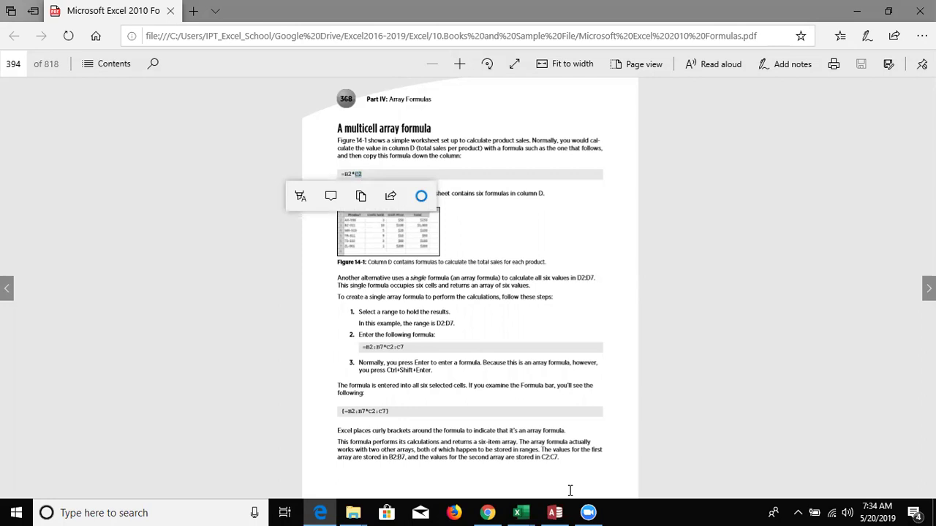
# Step: On Book1's Sheet2, enter 85, 25, 52, 25, 52 in A1:A5
pyautogui.moveTo(538, 512)
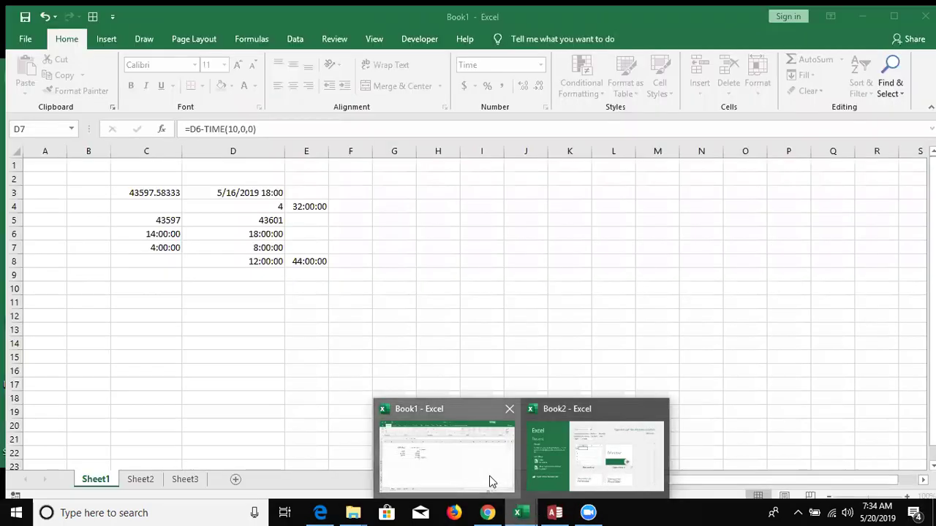
pyautogui.click(491, 485)
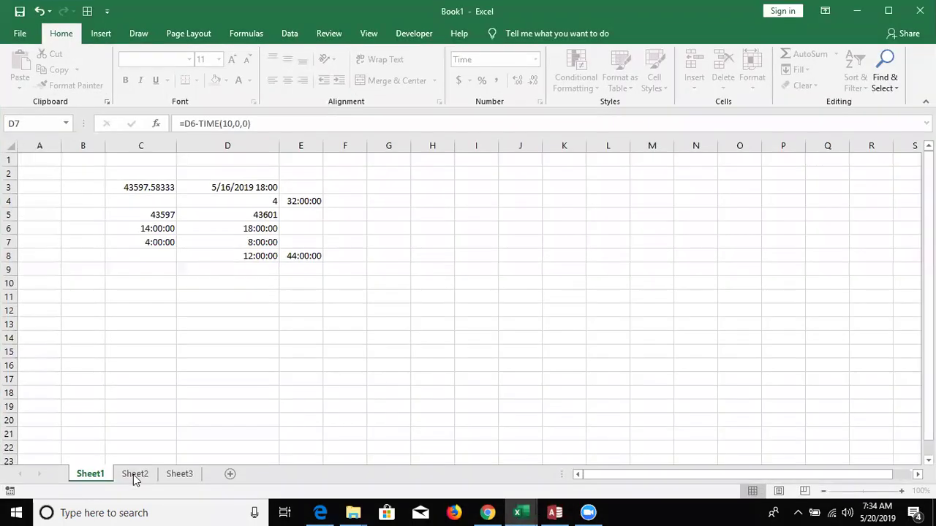
pyautogui.click(133, 475)
pyautogui.write('85')
pyautogui.press('Return')
pyautogui.write('25')
pyautogui.press('Return')
pyautogui.write('52')
pyautogui.press('Return')
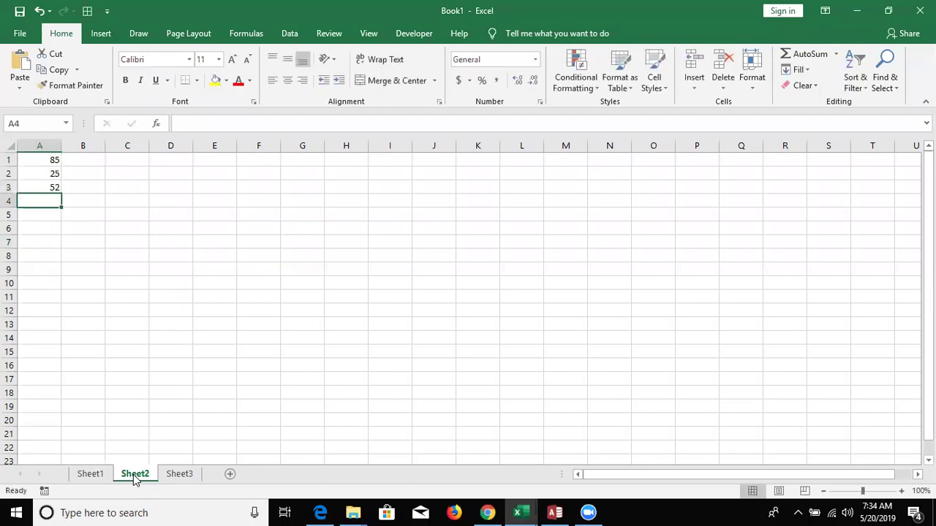
pyautogui.write('25')
pyautogui.press('Return')
pyautogui.write('52')
pyautogui.press('Return')
pyautogui.press('Up')
pyautogui.hotkey('ctrl', 'Up')
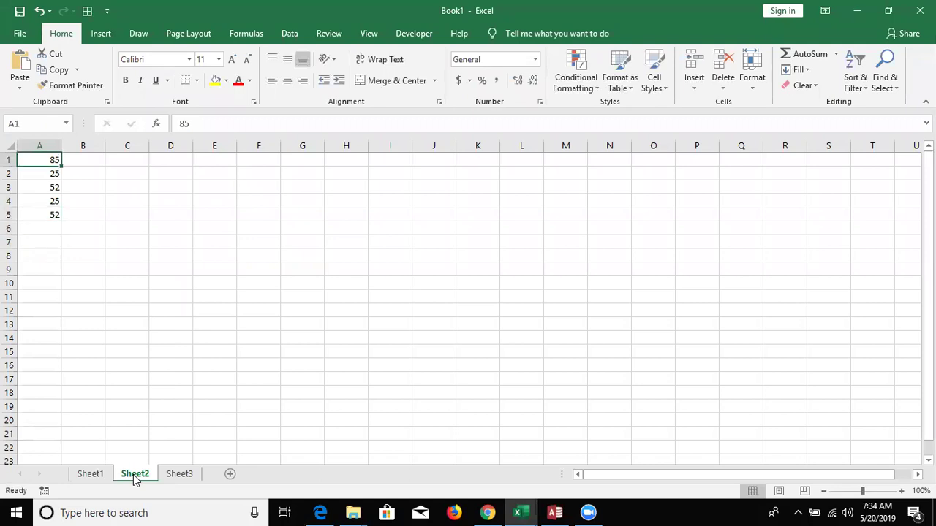
# Step: Enter 85, 36, 52, 25, 63 in B1:B5
pyautogui.press('Right')
pyautogui.write('85')
pyautogui.press('Return')
pyautogui.write('36')
pyautogui.press('Return')
pyautogui.write('52')
pyautogui.press('Return')
pyautogui.write('25')
pyautogui.press('Return')
pyautogui.write('63')
pyautogui.press('Return')
pyautogui.press('Up')
pyautogui.press('Up')
pyautogui.press('Up')
pyautogui.press('Up')
pyautogui.press('Up')
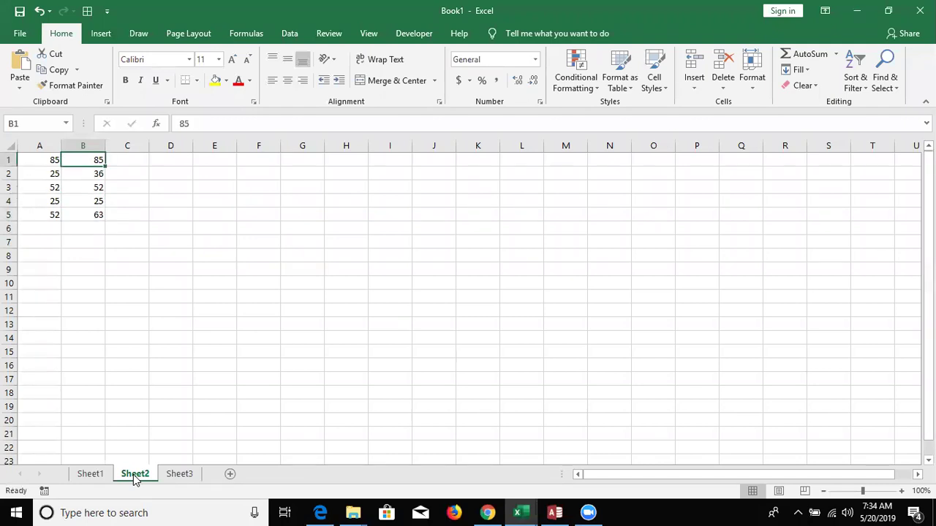
# Step: Enter =A1*B1 in C1 and fill it down to C5
pyautogui.hotkey('ctrl', 'Right')
pyautogui.hotkey('ctrl', 'Left')
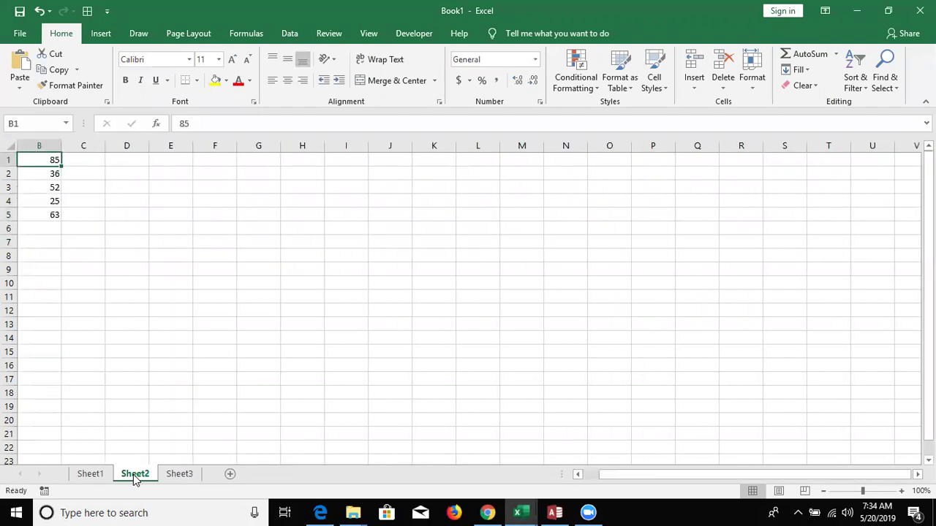
pyautogui.hotkey('ctrl', 'Left')
pyautogui.press('Right')
pyautogui.press('Right')
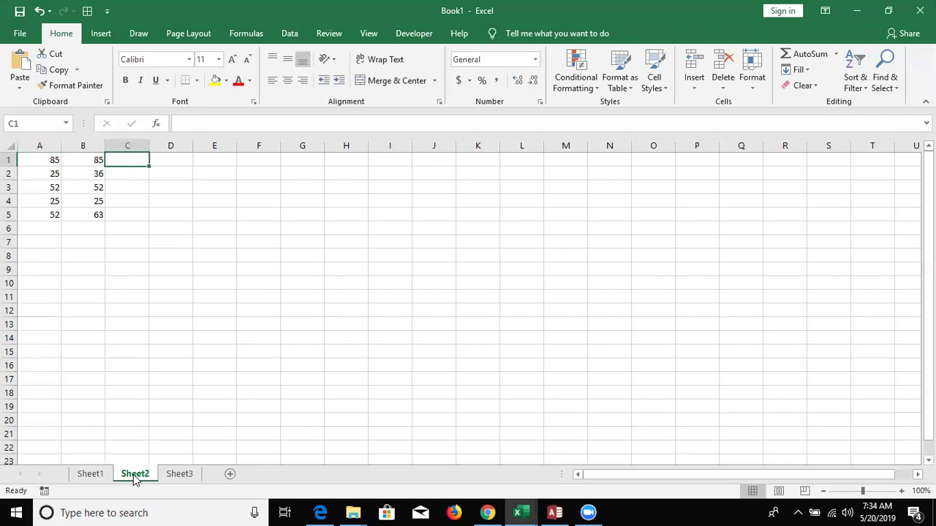
pyautogui.write('=')
pyautogui.press('Left')
pyautogui.press('Left')
pyautogui.write('*')
pyautogui.press('Left')
pyautogui.press('Return')
pyautogui.press('Left')
pyautogui.hotkey('ctrl', 'Down')
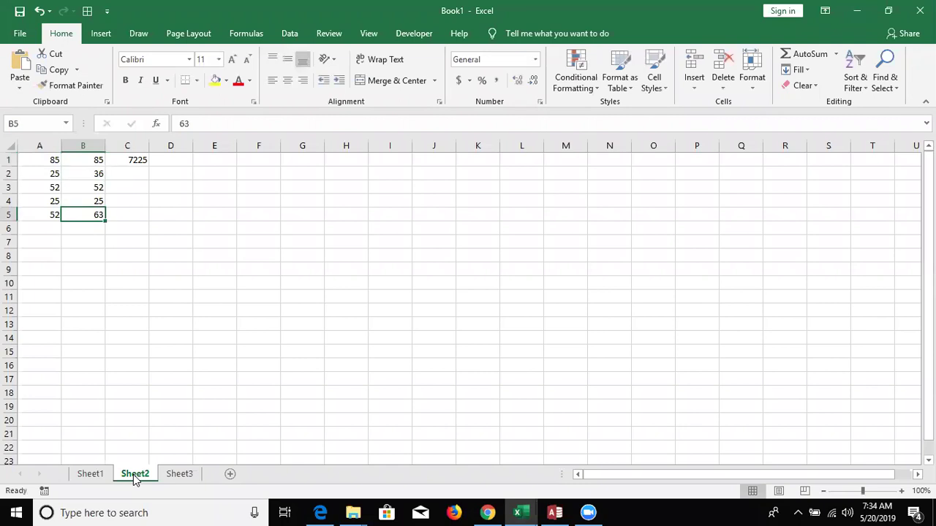
pyautogui.press('Right')
pyautogui.hotkey('ctrl', 'shift', 'Up')
pyautogui.hotkey('ctrl', 'd')
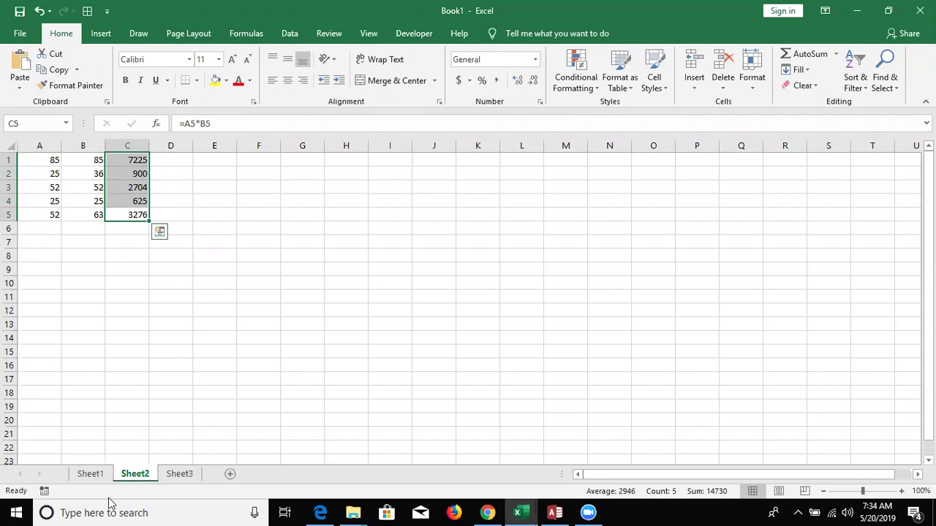
# Step: Review C1's =A1*B1 formula unchanged, then select the products in C1:C5
pyautogui.doubleClick(143, 160)
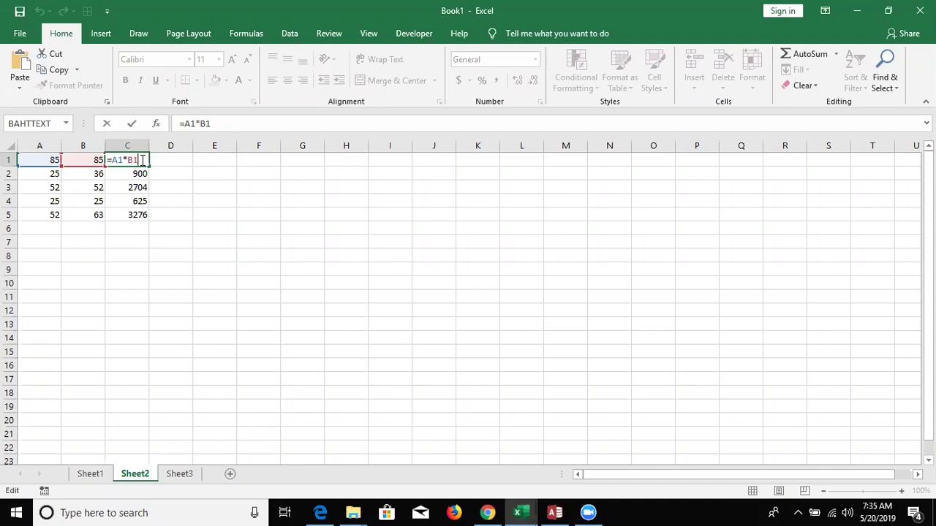
pyautogui.hotkey('ctrl', 'Return')
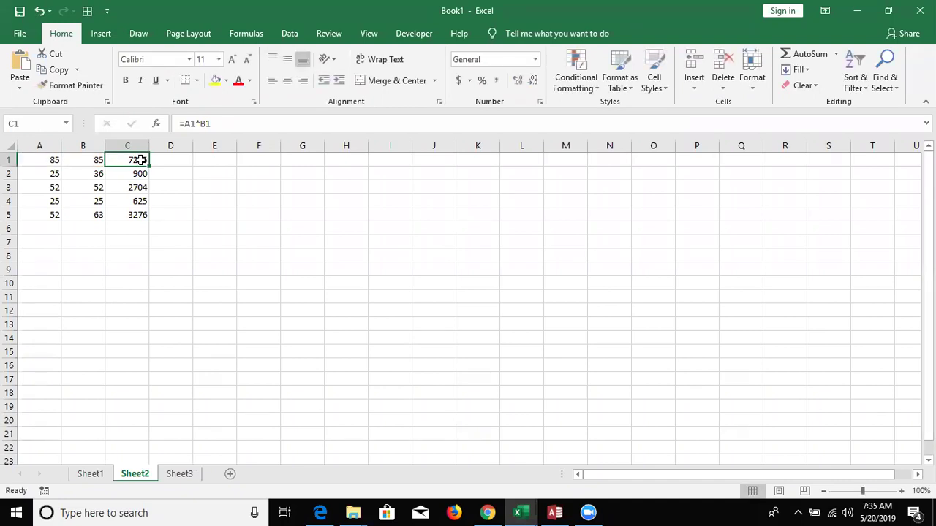
pyautogui.hotkey('ctrl', 'shift', 'Down')
# Step: Clear C1:C5 and enter =A1:A5*B1:B5 as a normal formula in C1
pyautogui.press('Delete')
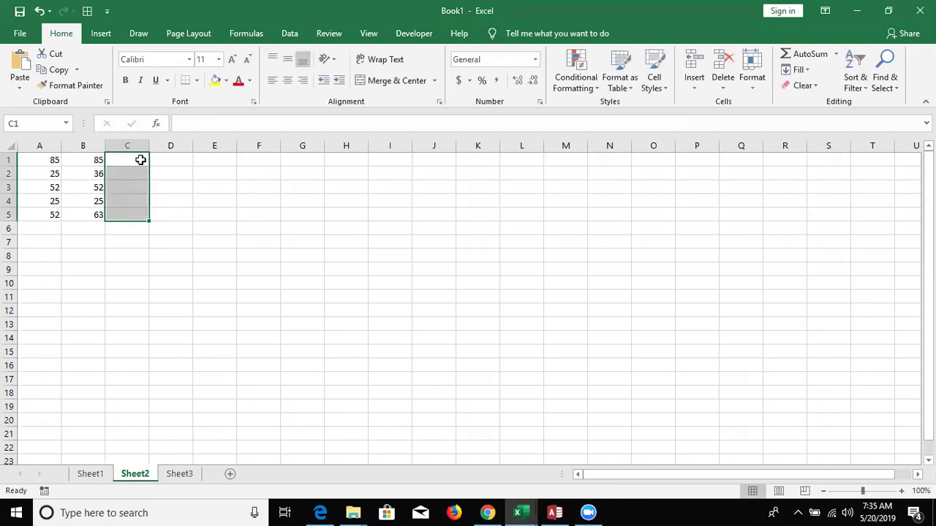
pyautogui.click(141, 159)
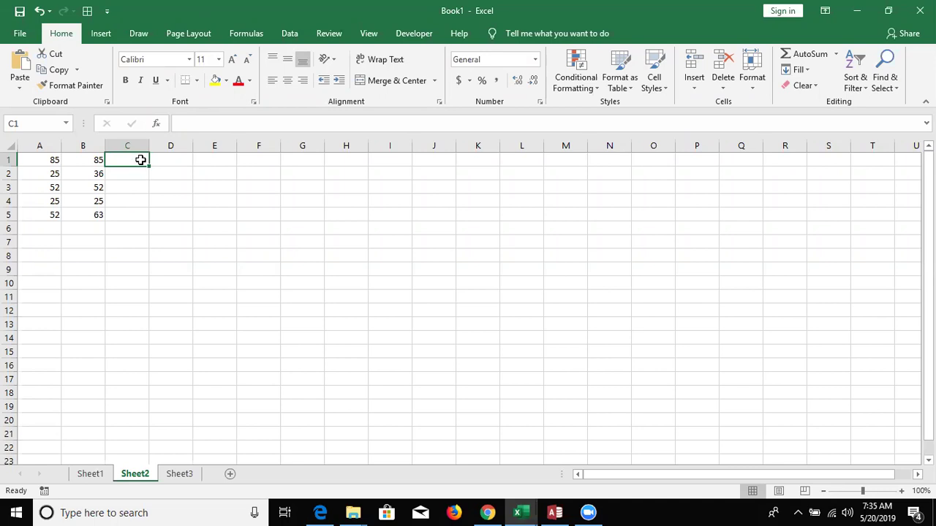
pyautogui.write('=')
pyautogui.press('Left')
pyautogui.press('Left')
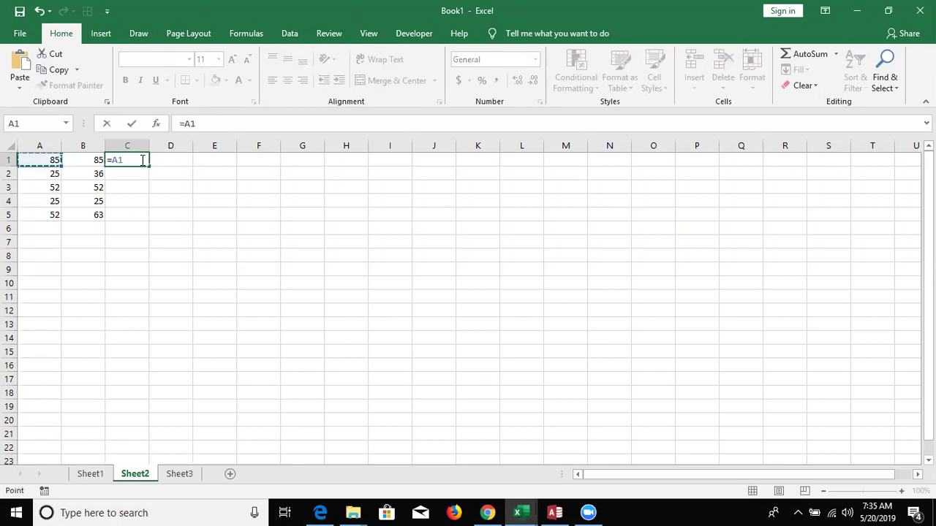
pyautogui.hotkey('ctrl', 'shift', 'Down')
pyautogui.write('*')
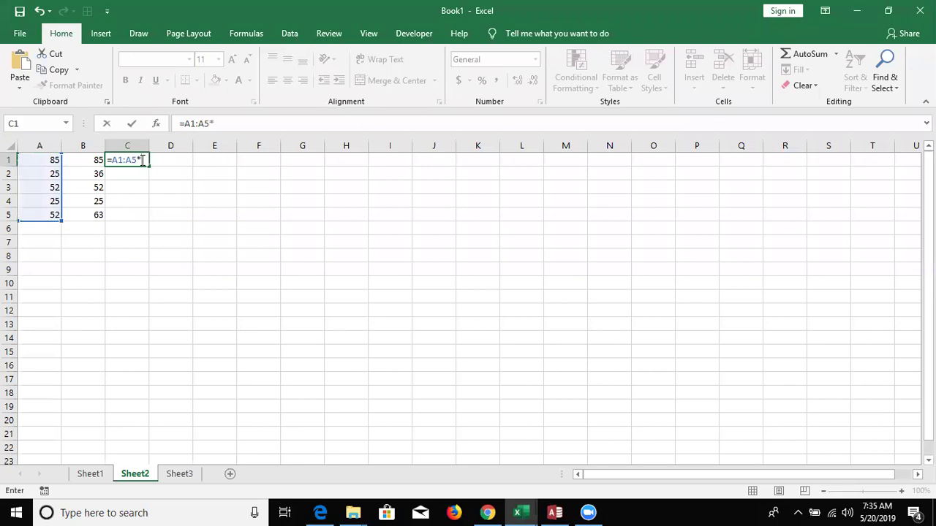
pyautogui.press('Left')
pyautogui.press('Left')
pyautogui.press('Right')
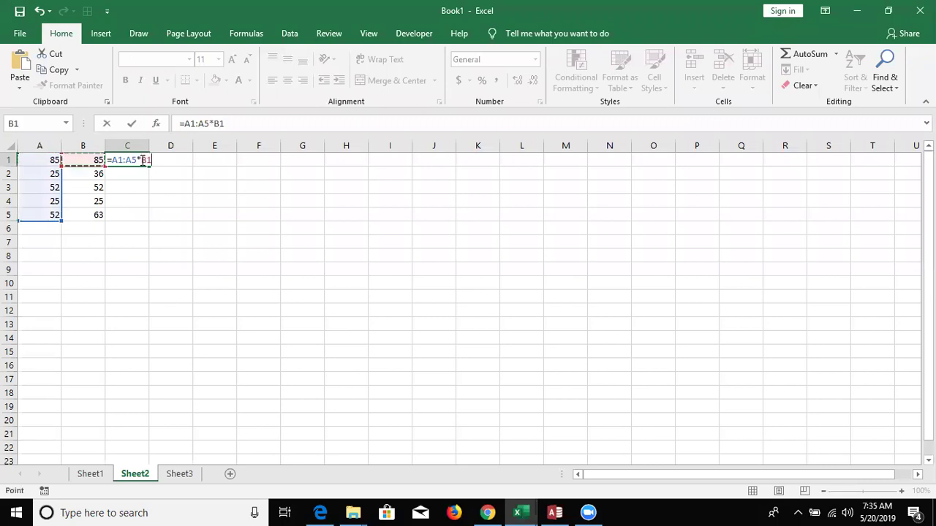
pyautogui.hotkey('ctrl', 'shift', 'Down')
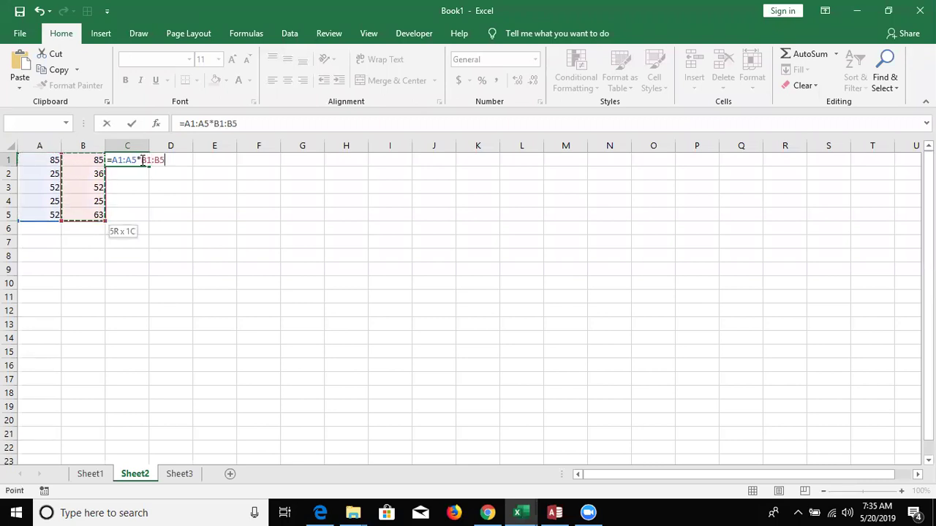
pyautogui.press('Return')
# Step: Clear C1 and array-enter =A1:A5*B1:B5 across C1:C5, then return to the PDF
pyautogui.click(139, 159)
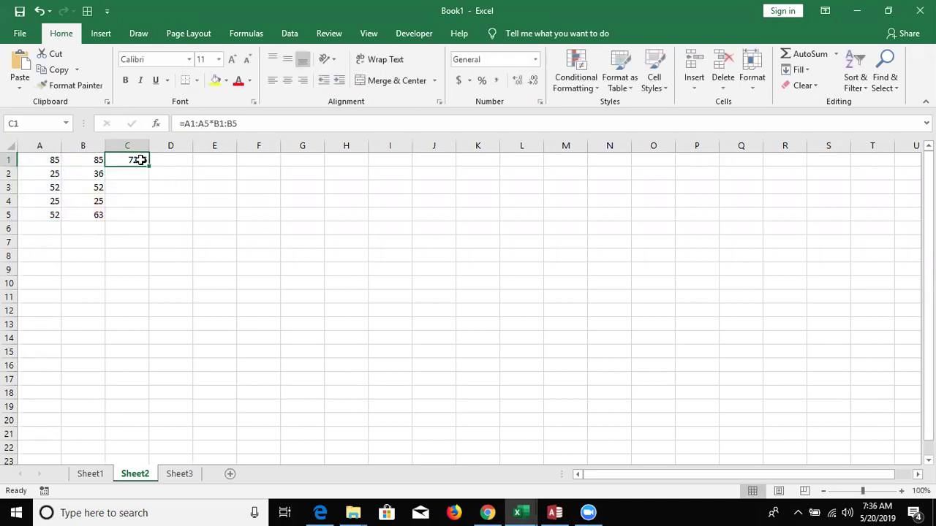
pyautogui.press('Delete')
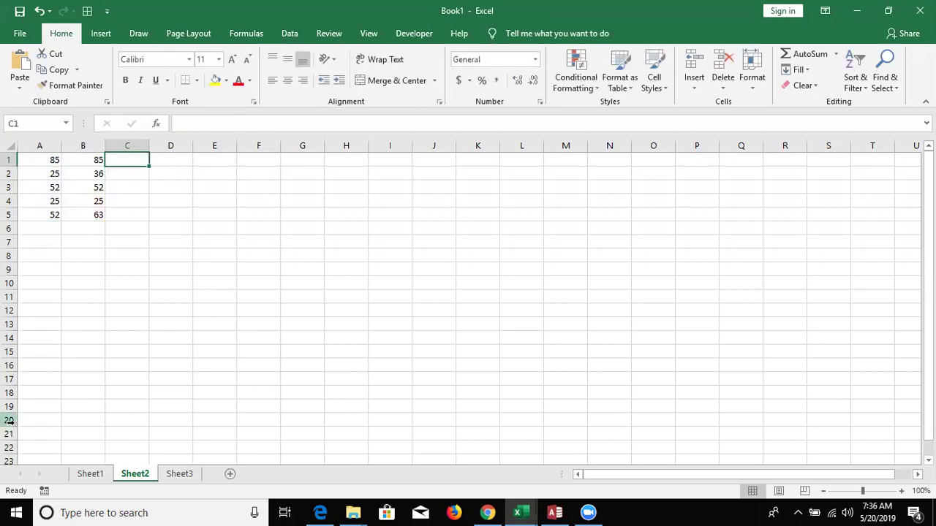
pyautogui.hotkey('shift', 'Down')
pyautogui.hotkey('shift', 'Down')
pyautogui.hotkey('shift', 'Down')
pyautogui.hotkey('shift', 'Down')
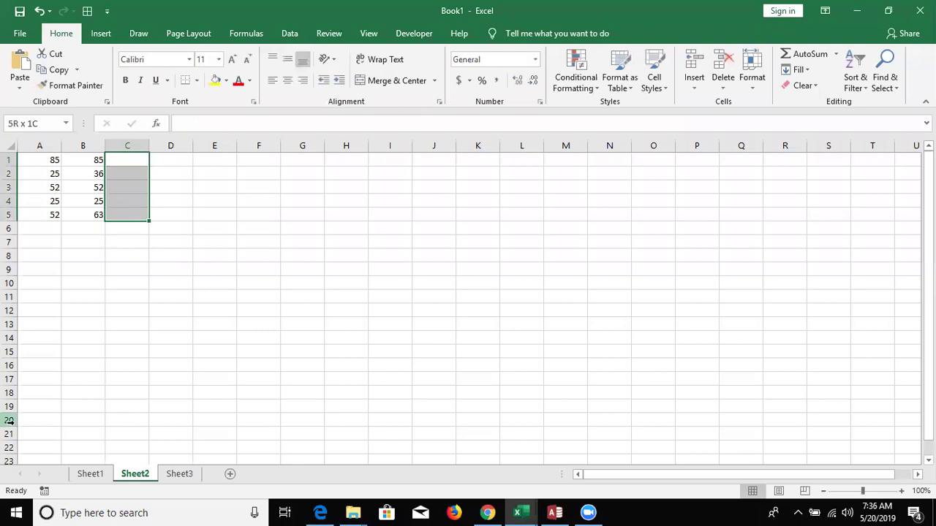
pyautogui.write('=')
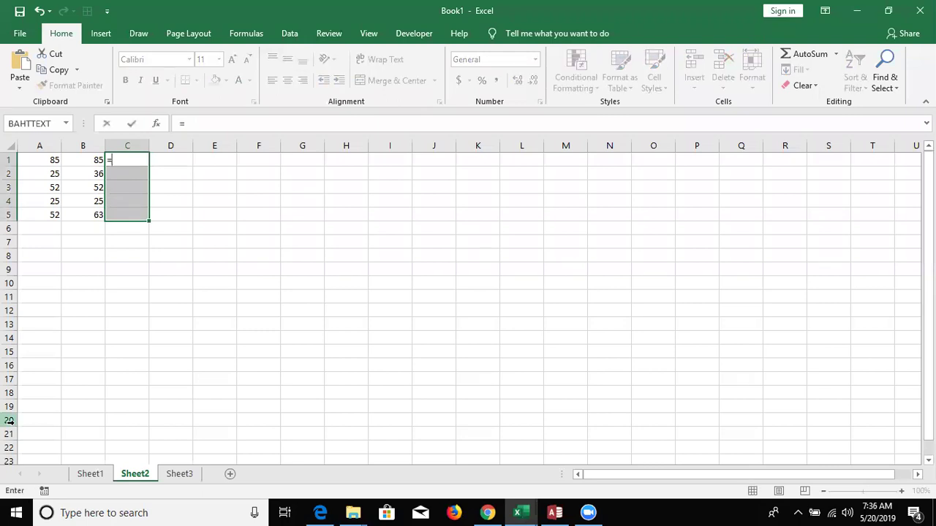
pyautogui.click(53, 157)
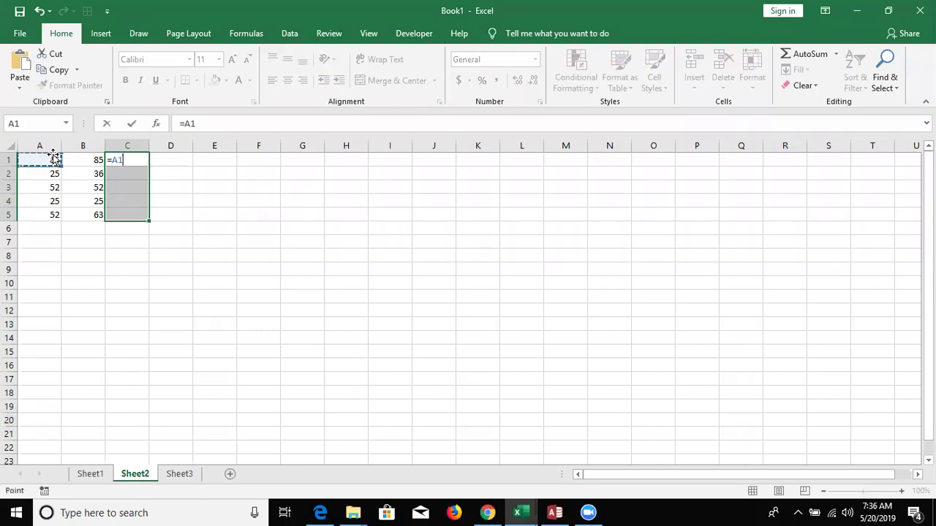
pyautogui.hotkey('ctrl', 'shift', 'Down')
pyautogui.write('*')
pyautogui.click(86, 158)
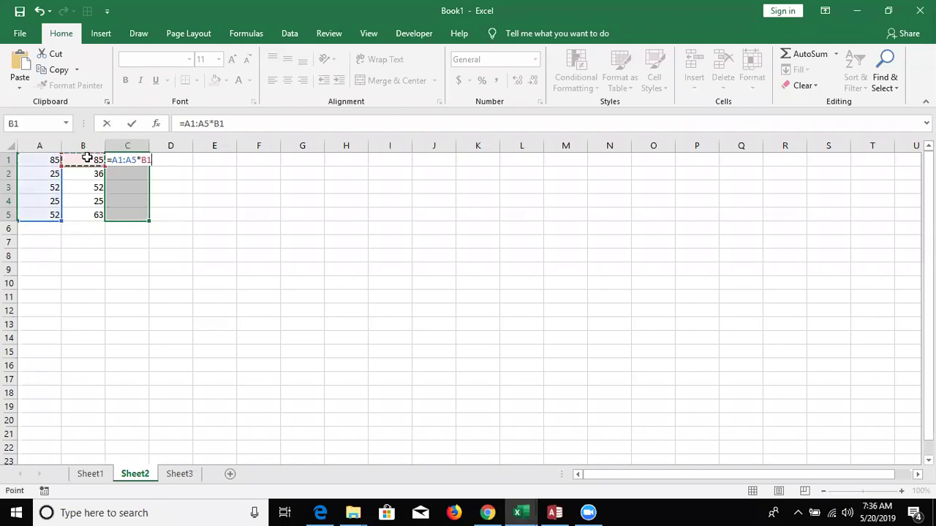
pyautogui.hotkey('ctrl', 'shift', 'Down')
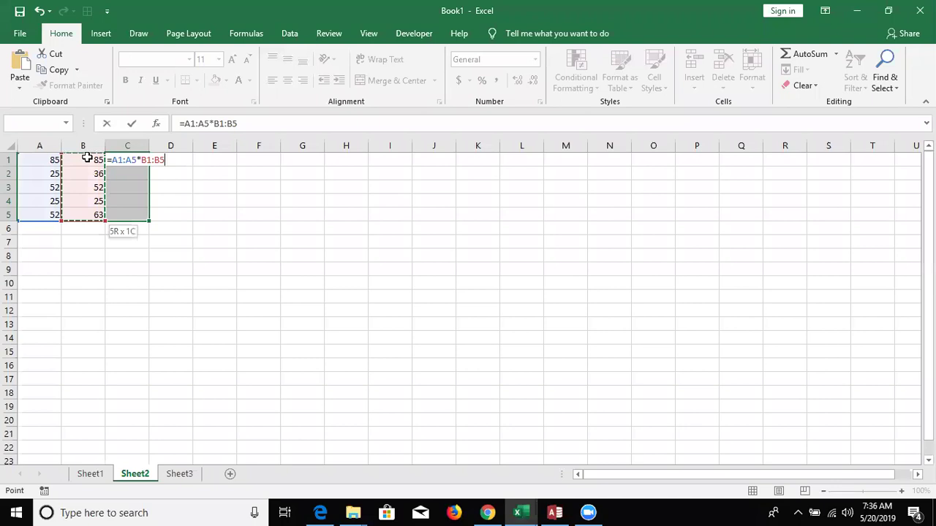
pyautogui.hotkey('ctrl', 'shift', 'Return')
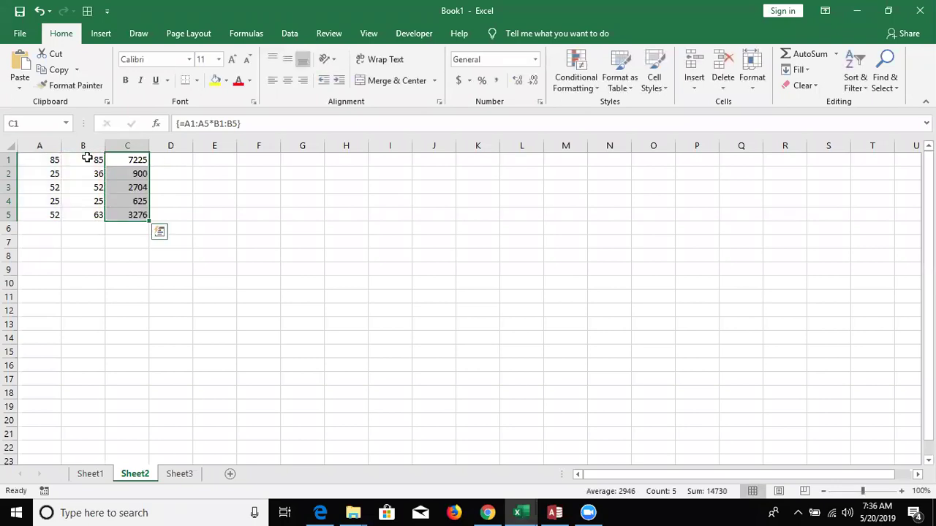
pyautogui.hotkey('alt', 'Tab')
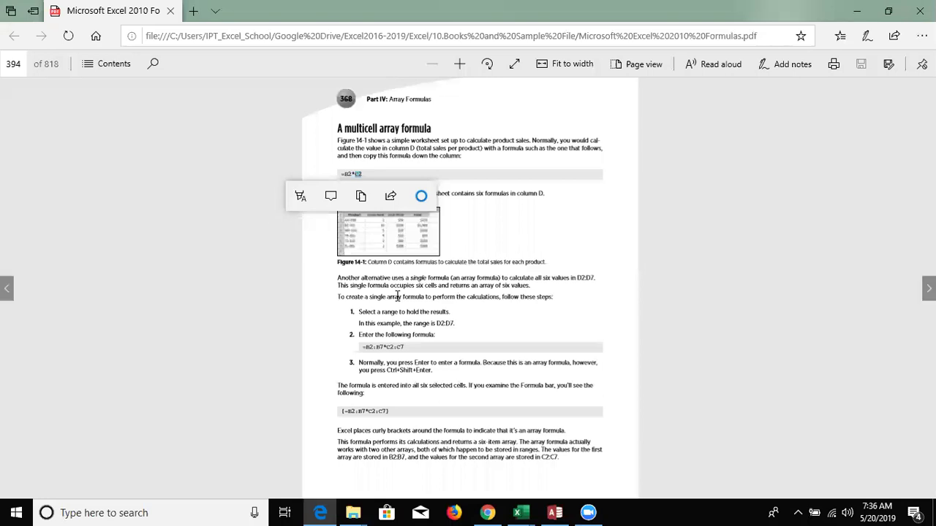
# Step: Look over the example array formula in the PDF, then return to Excel
pyautogui.doubleClick(380, 347)
pyautogui.doubleClick(391, 347)
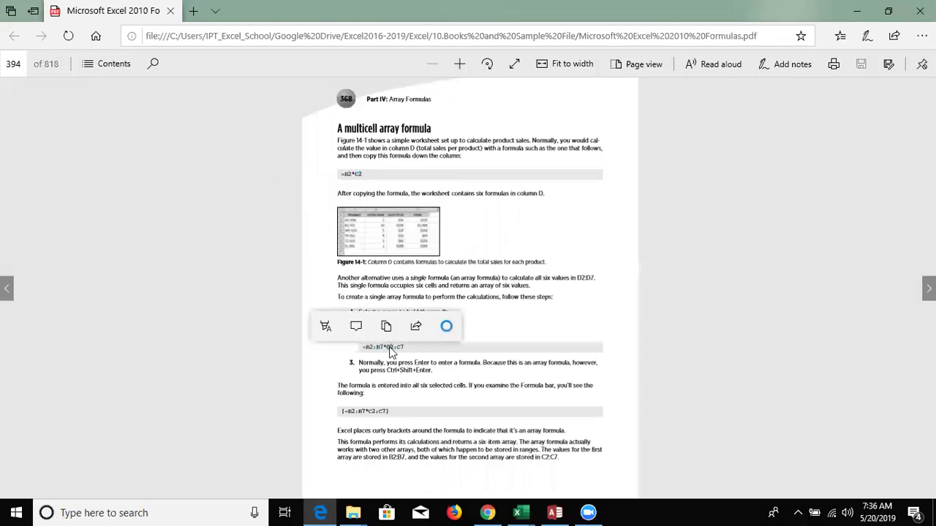
pyautogui.click(470, 381)
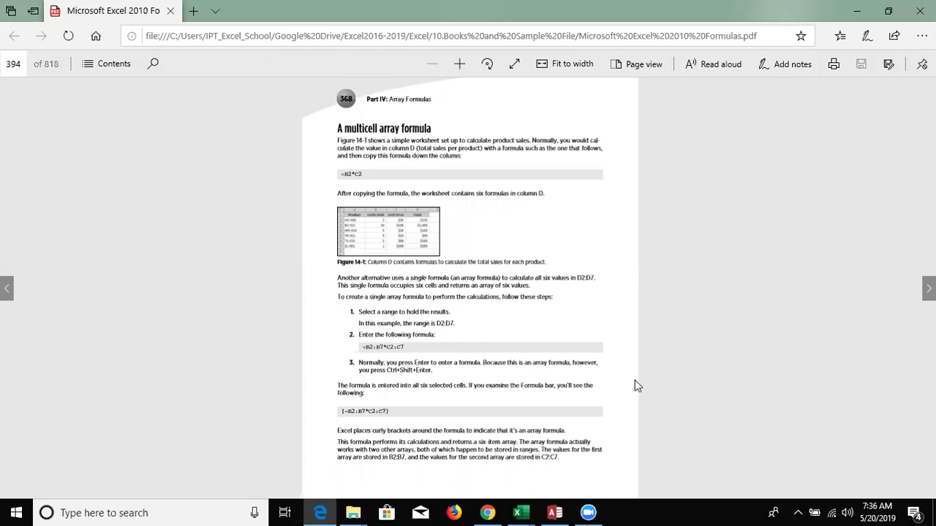
pyautogui.hotkey('alt', 'Tab')
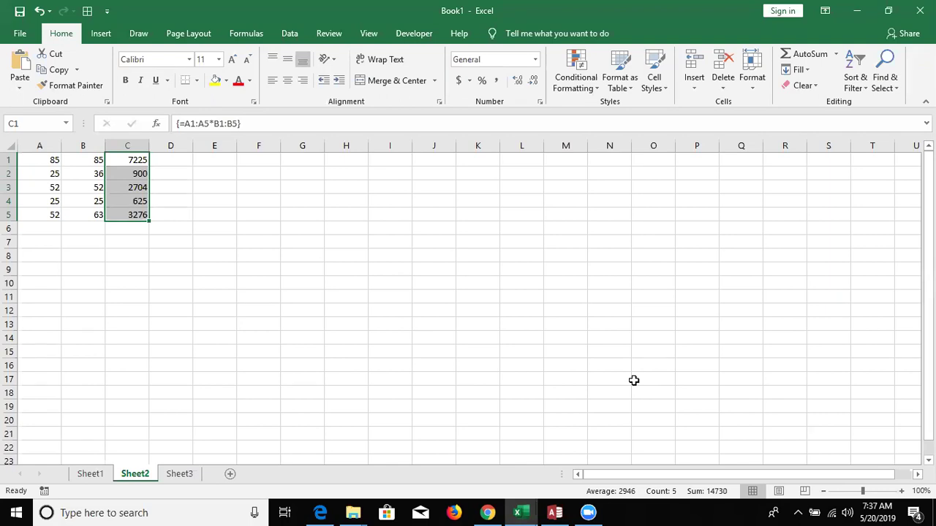
# Step: Try deleting C3 inside the array and dismiss the 'can't change part of an array' warning
pyautogui.press('Up')
pyautogui.press('Down')
pyautogui.press('Down')
pyautogui.press('Delete')
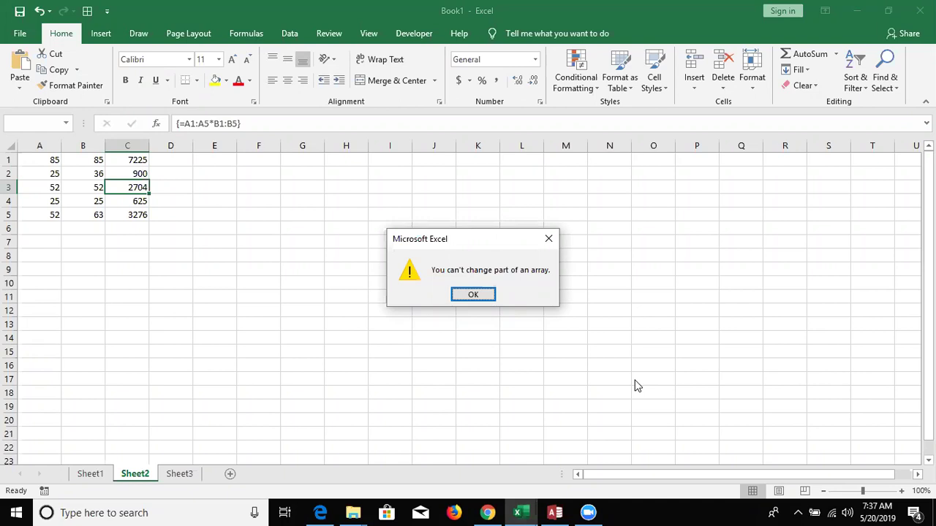
pyautogui.press('Return')
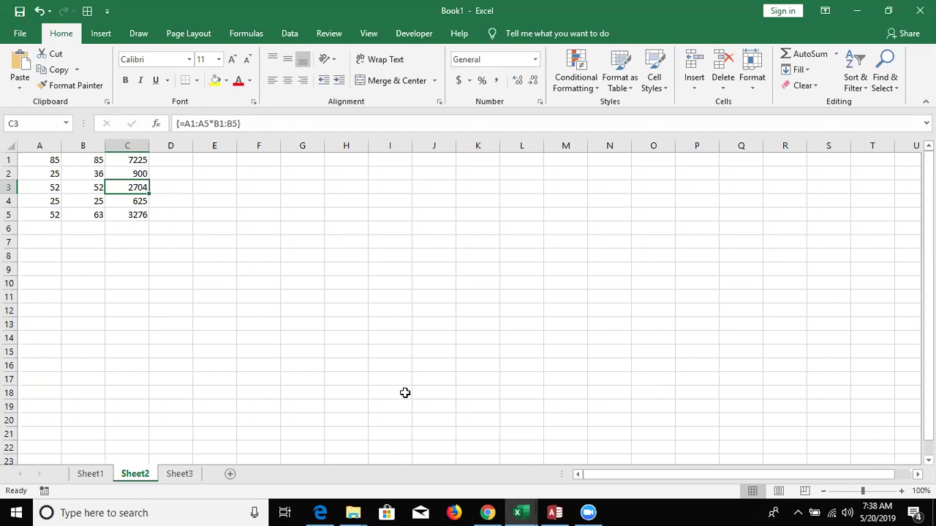
# Step: Scroll the PDF to page 395 on single-cell array formulas, then return to Excel
pyautogui.hotkey('alt', 'Tab')
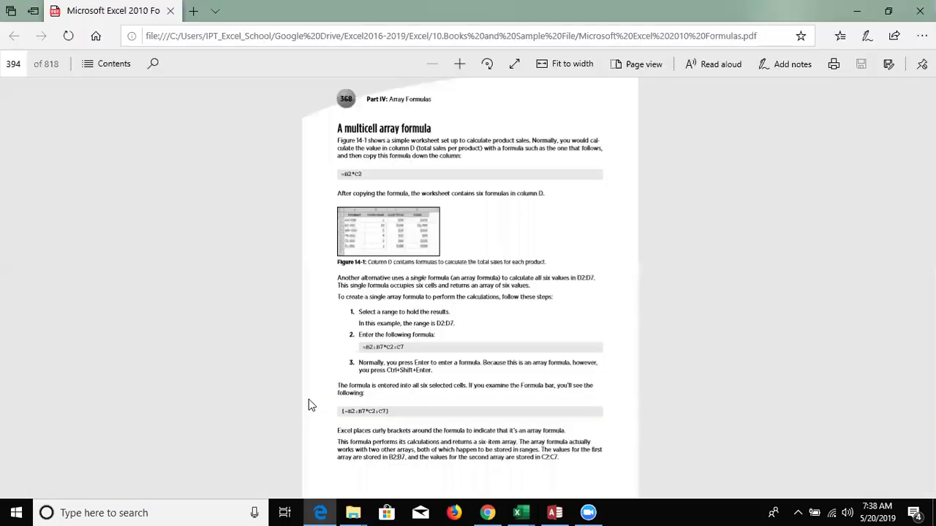
pyautogui.scroll(-1, 309, 399)
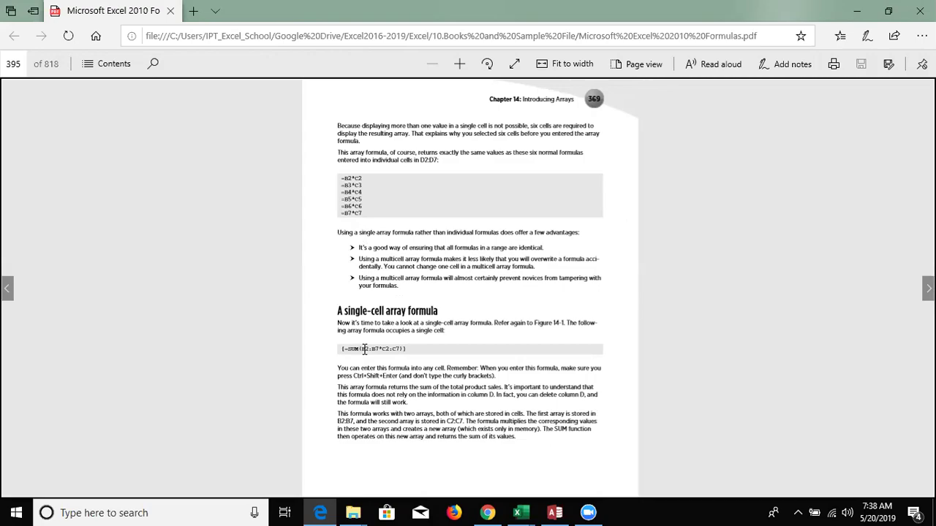
pyautogui.hotkey('alt', 'Tab')
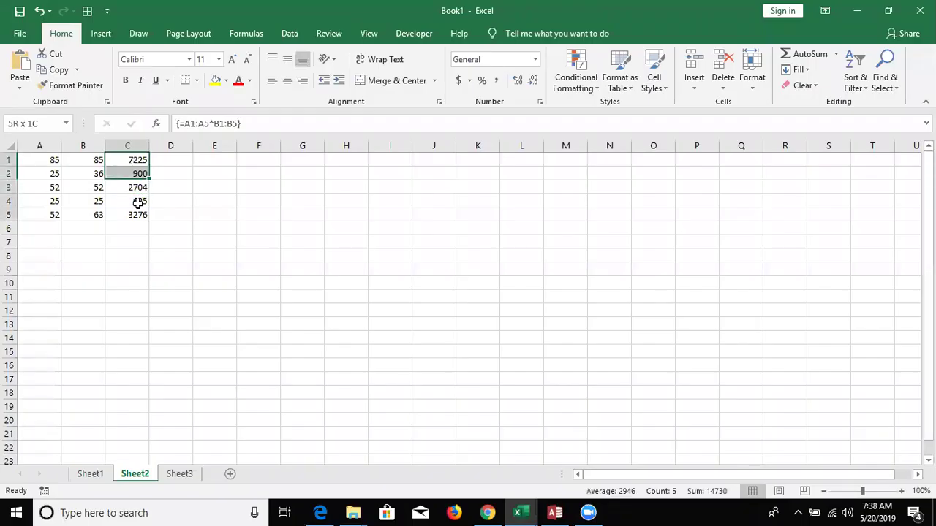
# Step: AutoSum C1:C5 into C6, then clear C1:C6
pyautogui.press('Down')
pyautogui.press('Down')
pyautogui.press('Down')
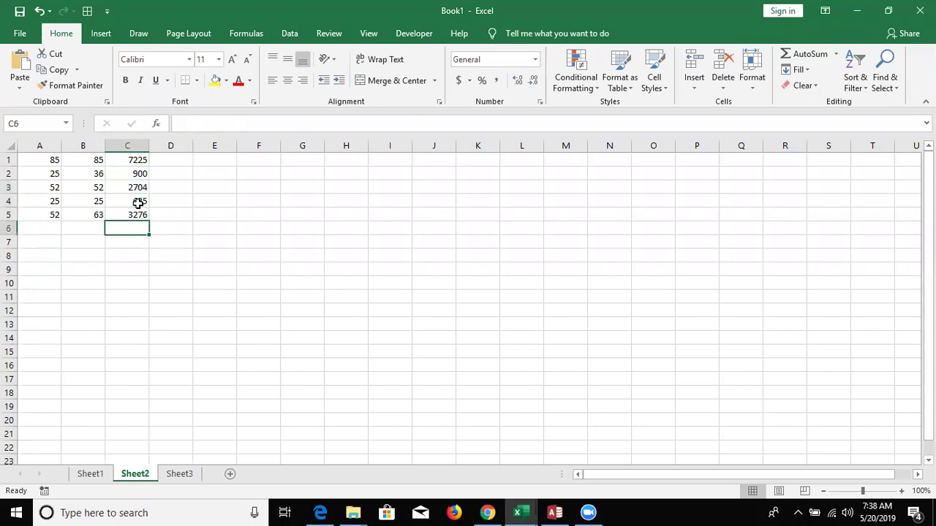
pyautogui.hotkey('alt', '=')
pyautogui.hotkey('ctrl', 'Return')
pyautogui.hotkey('ctrl', 'shift', 'Up')
pyautogui.press('Delete')
pyautogui.press('Down')
pyautogui.press('Up')
# Step: Try =SUMPRODUCT(A1:A5,B1:B5) in C6, then delete it
pyautogui.write('=sum')
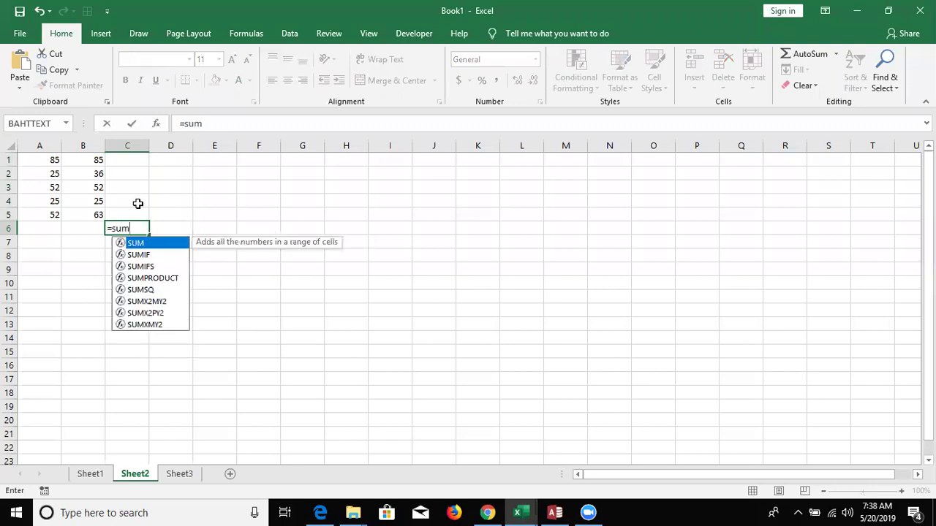
pyautogui.press('Down')
pyautogui.press('Down')
pyautogui.press('Down')
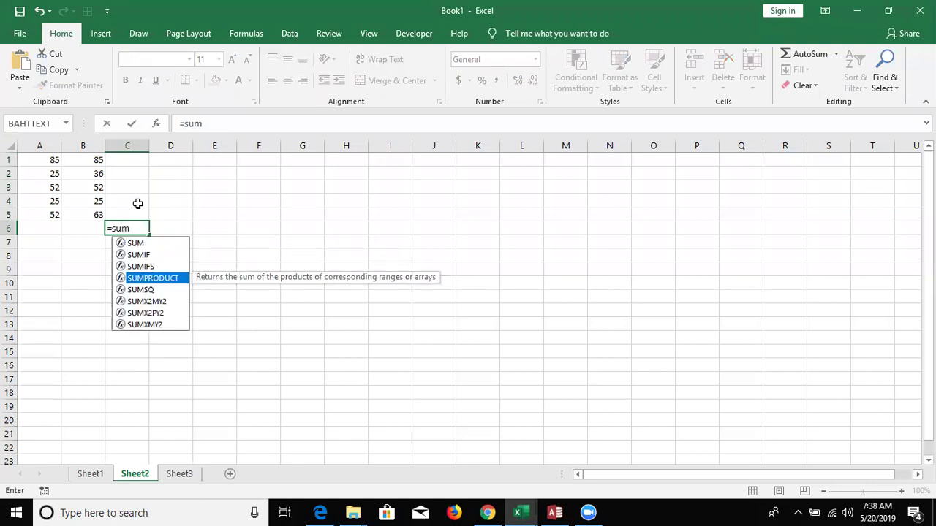
pyautogui.press('Tab')
pyautogui.press('Up')
pyautogui.press('Left')
pyautogui.press('Left')
pyautogui.hotkey('shift', 'Up')
pyautogui.hotkey('shift', 'Up')
pyautogui.hotkey('shift', 'Up')
pyautogui.write('*')
pyautogui.press('Left')
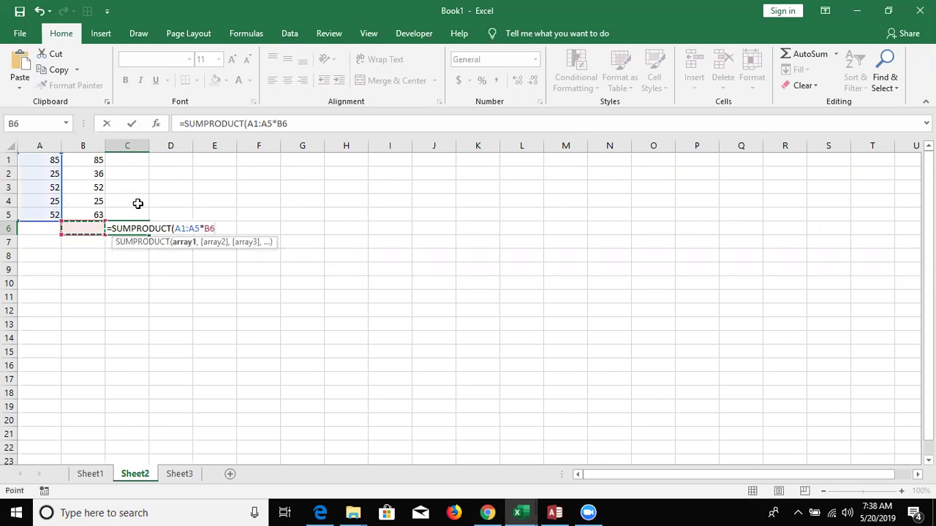
pyautogui.press('BackSpace')
pyautogui.press('BackSpace')
pyautogui.press('BackSpace')
pyautogui.write(',')
pyautogui.press('Up')
pyautogui.press('Left')
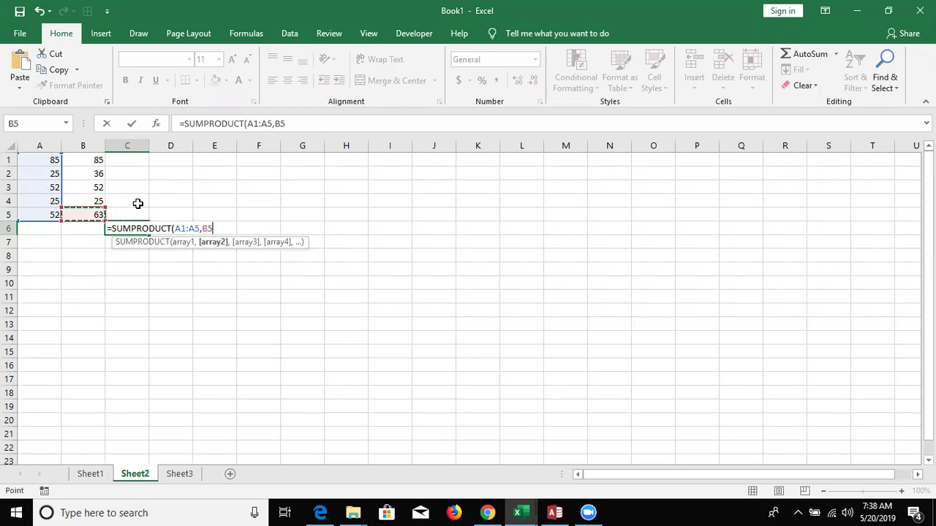
pyautogui.hotkey('ctrl', 'shift', 'Up')
pyautogui.hotkey('ctrl', 'Return')
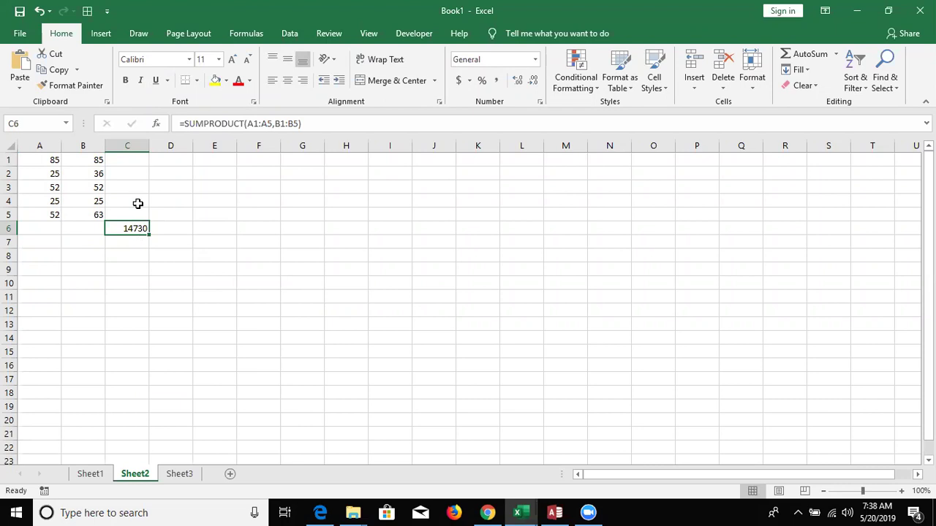
pyautogui.press('Delete')
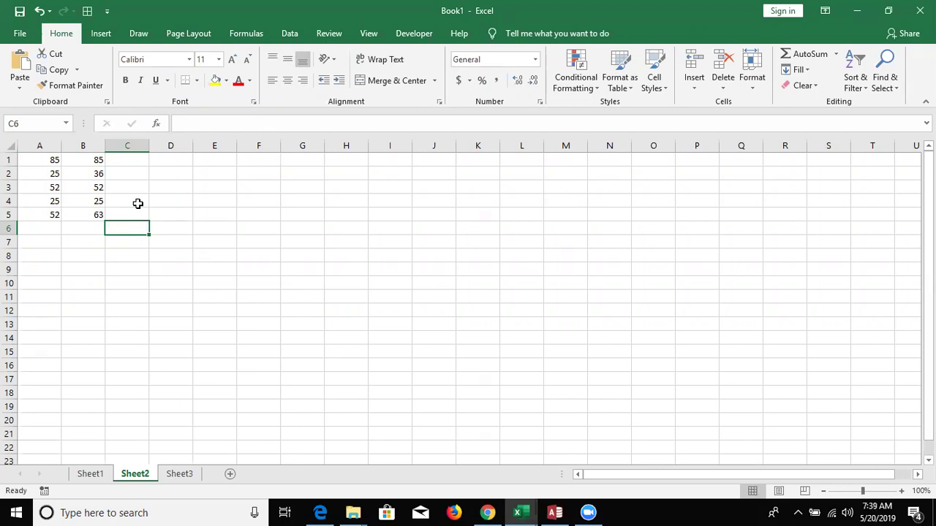
# Step: Array-enter =SUM(A1:A5*B1:B5) in C6, giving 14730
pyautogui.write('=su')
pyautogui.press('BackSpace')
pyautogui.press('BackSpace')
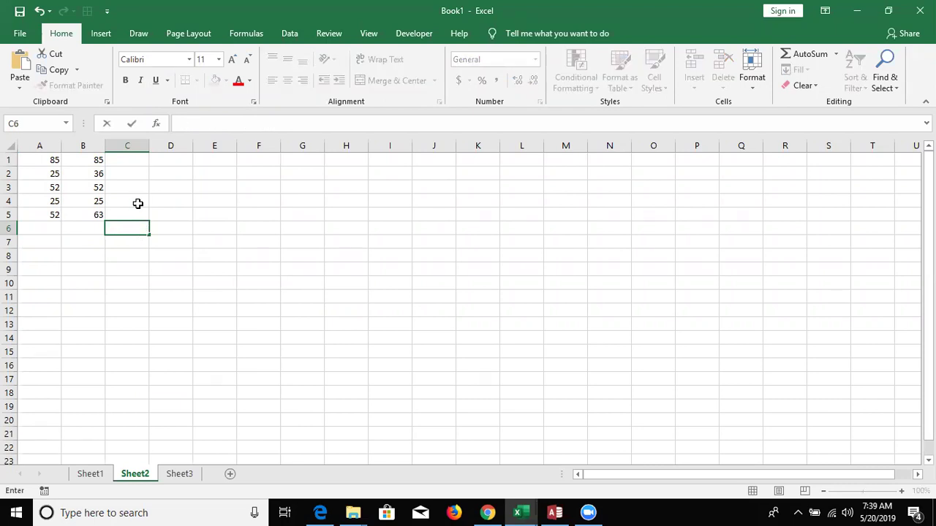
pyautogui.write('sum')
pyautogui.press('Tab')
pyautogui.press('Up')
pyautogui.press('Left')
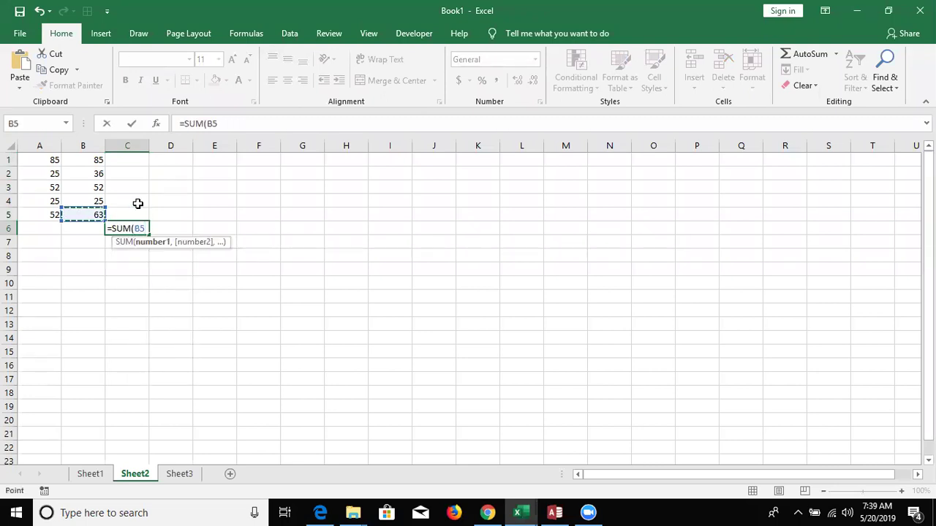
pyautogui.hotkey('ctrl', 'shift', 'Up')
pyautogui.write('*')
pyautogui.press('Up')
pyautogui.press('Left')
pyautogui.hotkey('ctrl', 'shift', 'Up')
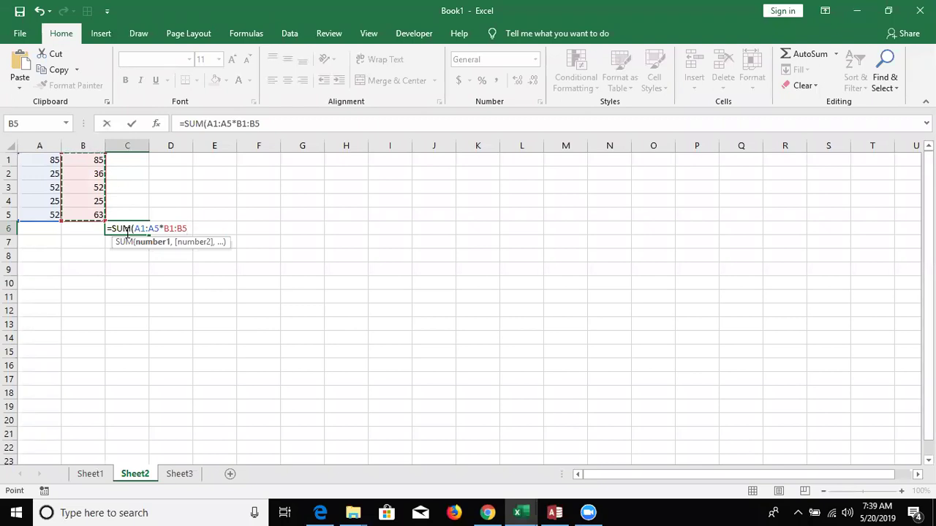
pyautogui.write(')')
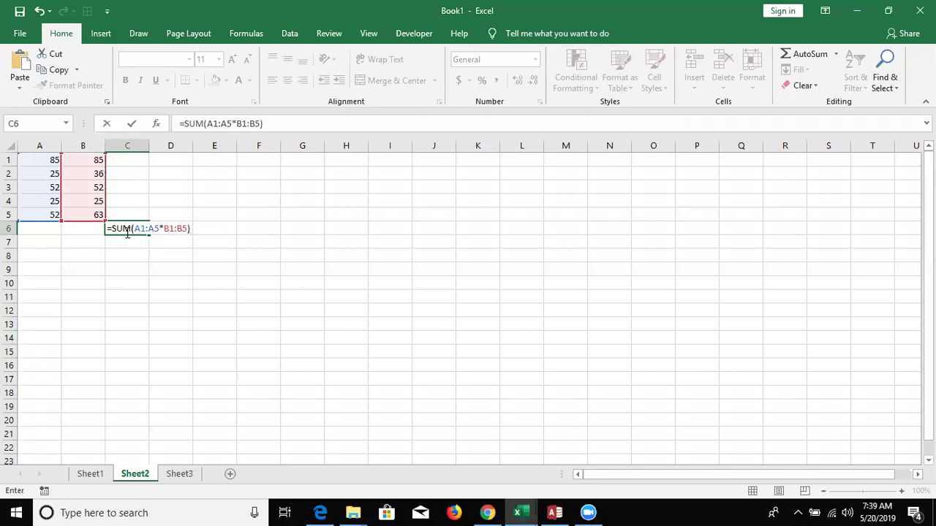
pyautogui.hotkey('ctrl', 'shift', 'Return')
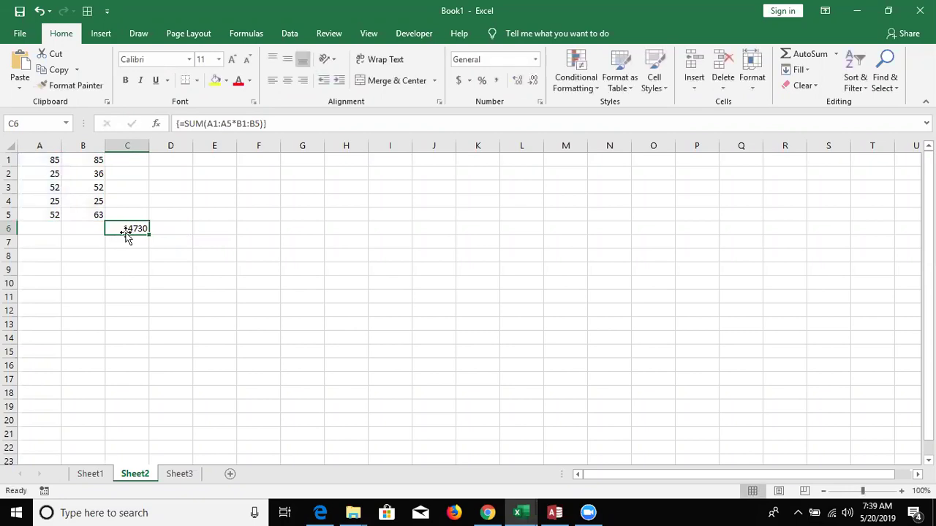
pyautogui.press('Up')
pyautogui.press('Up')
pyautogui.press('Up')
pyautogui.press('Down')
pyautogui.press('Down')
pyautogui.press('Down')
pyautogui.press('Right')
# Step: Enter =A1:A5*B1:B5 in D6, then re-enter it as an array formula showing 7225
pyautogui.write('=')
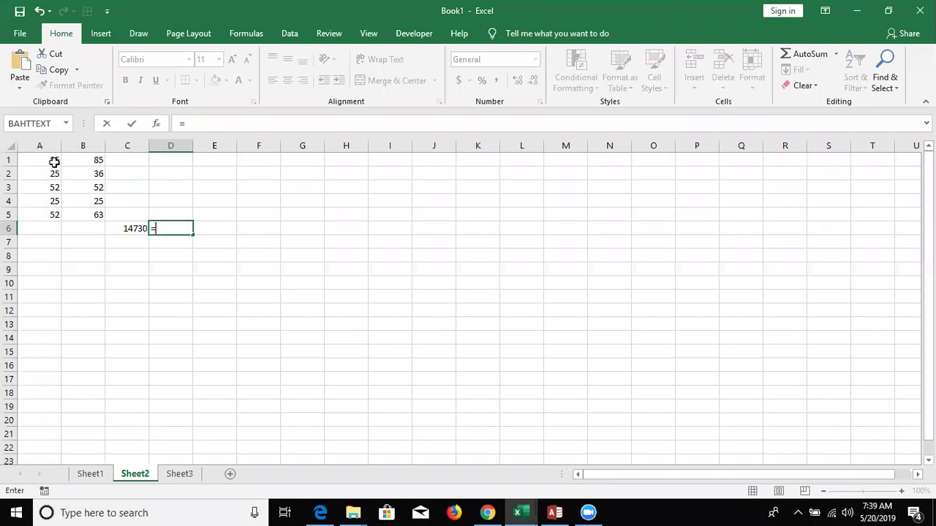
pyautogui.click(55, 161)
pyautogui.moveTo(55, 161); pyautogui.dragTo(55, 216)
pyautogui.write('*')
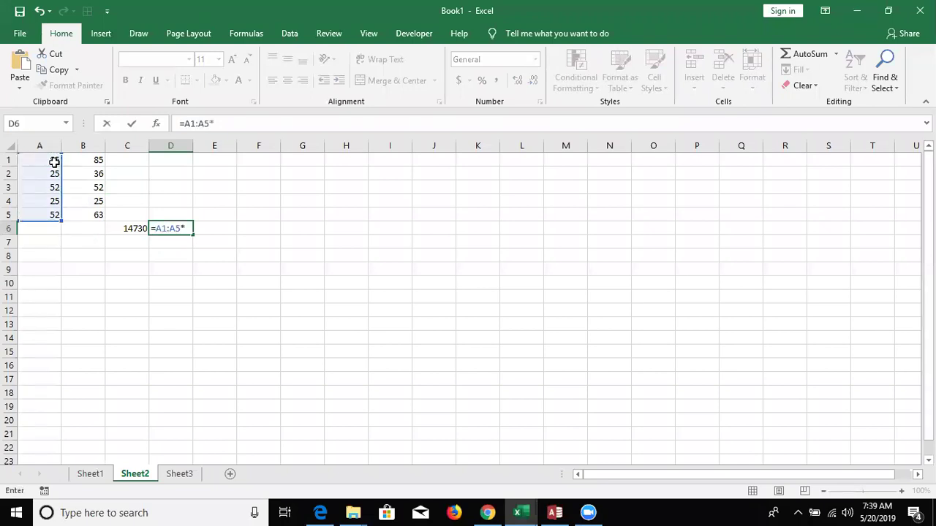
pyautogui.click(74, 163)
pyautogui.hotkey('ctrl', 'shift', 'Down')
pyautogui.press('Return')
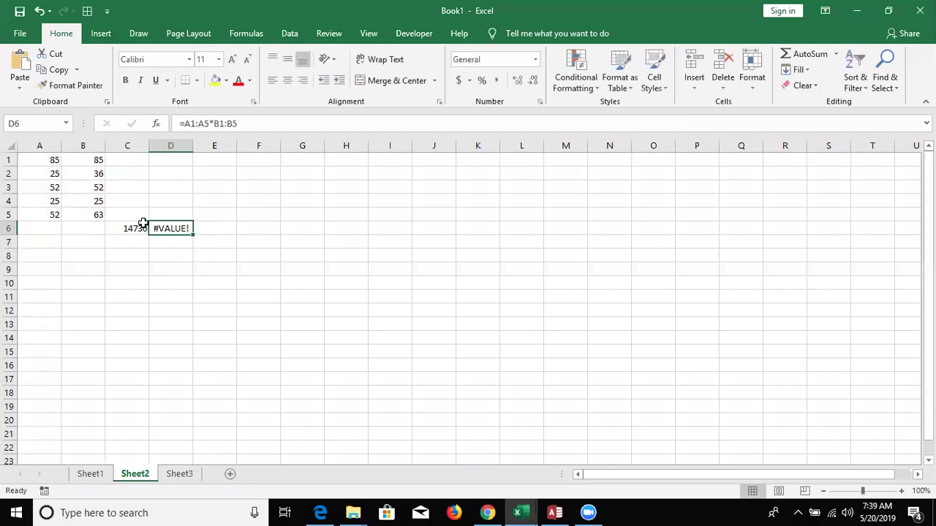
pyautogui.doubleClick(164, 224)
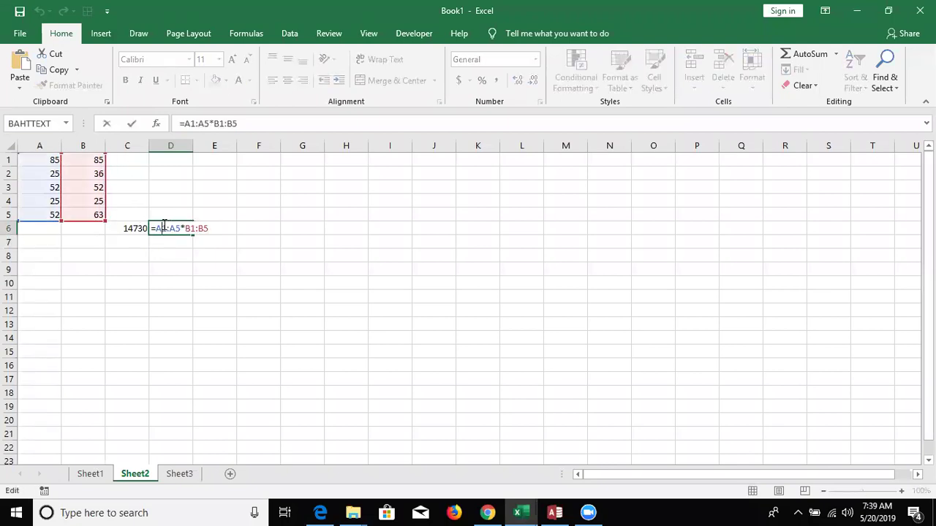
pyautogui.hotkey('ctrl', 'shift', 'Return')
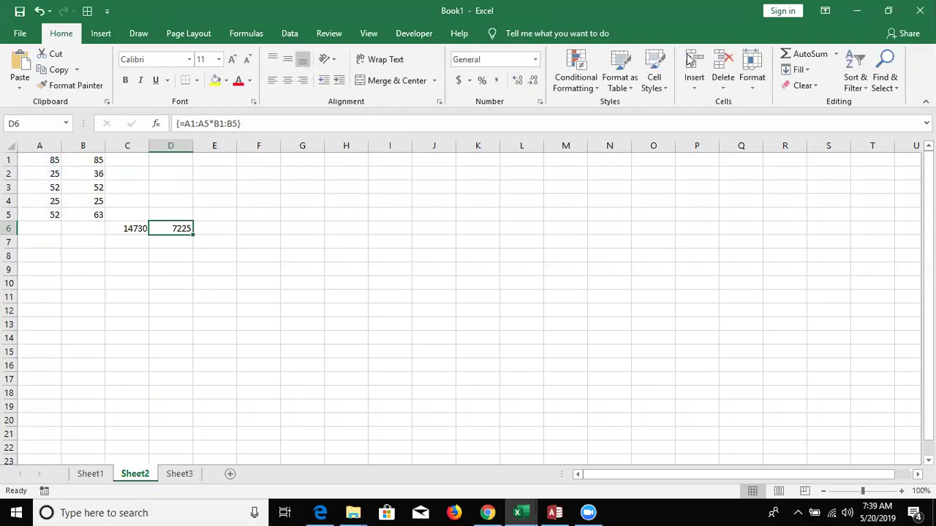
pyautogui.click(234, 37)
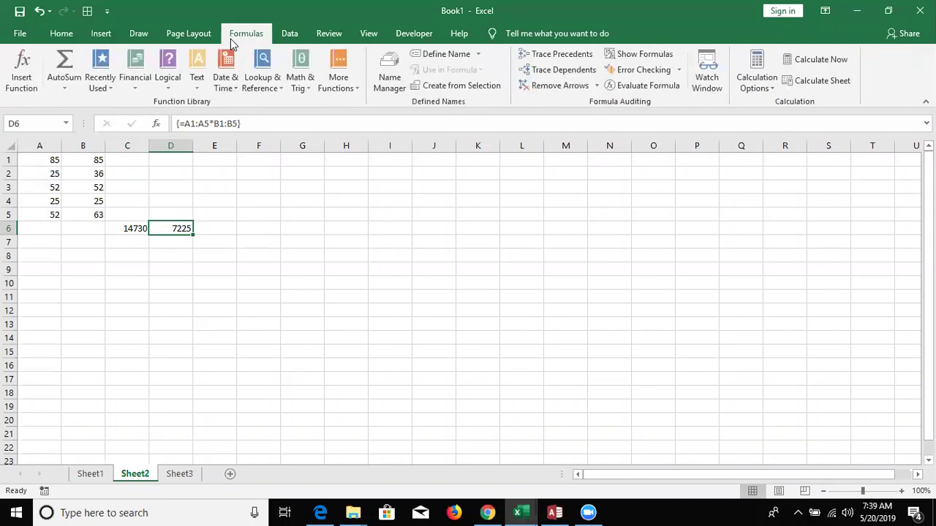
pyautogui.click(616, 86)
pyautogui.click(519, 353)
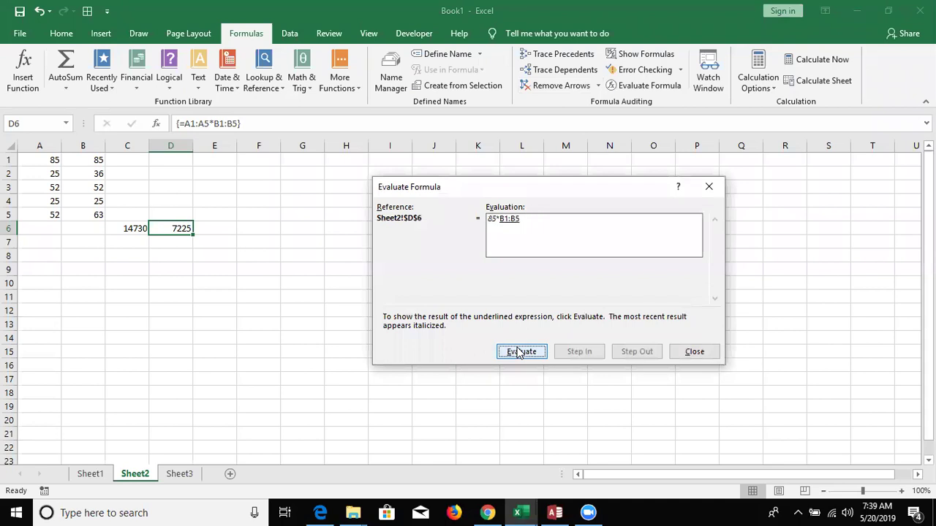
pyautogui.click(519, 352)
pyautogui.press('Escape')
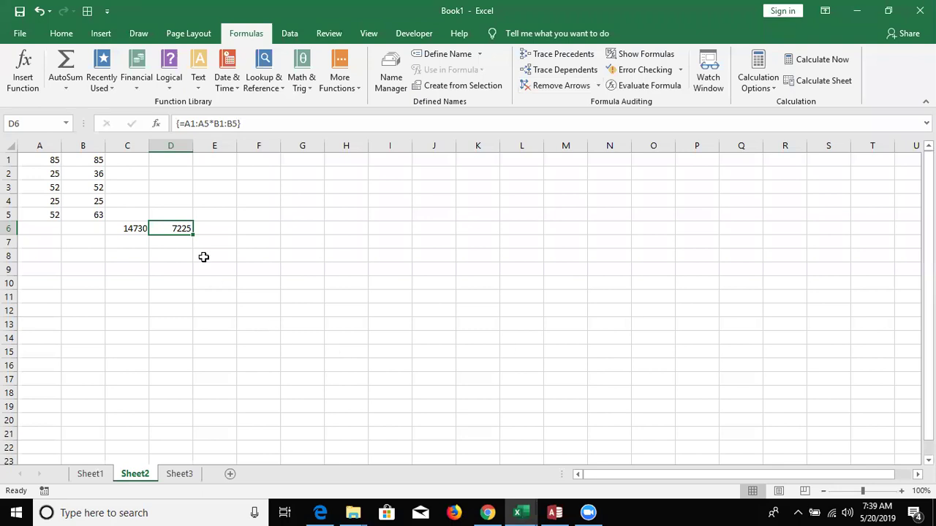
# Step: Inspect the array formulas behind 7225 in D6 and 14730 in C6, then switch to the PDF
pyautogui.click(81, 173)
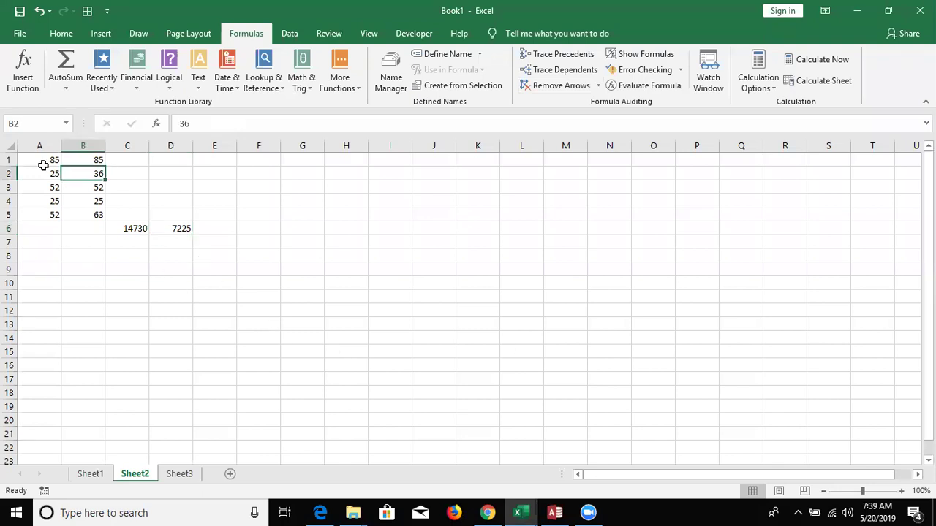
pyautogui.click(43, 164)
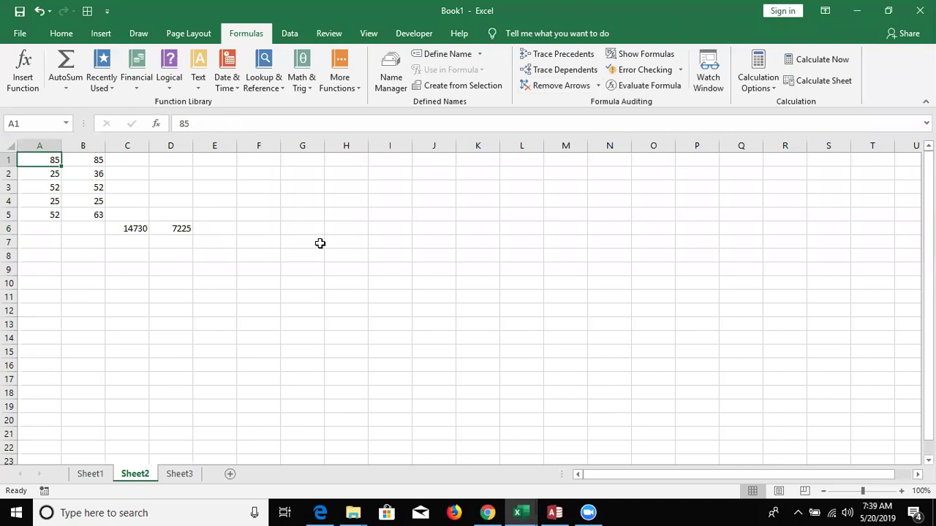
pyautogui.click(166, 229)
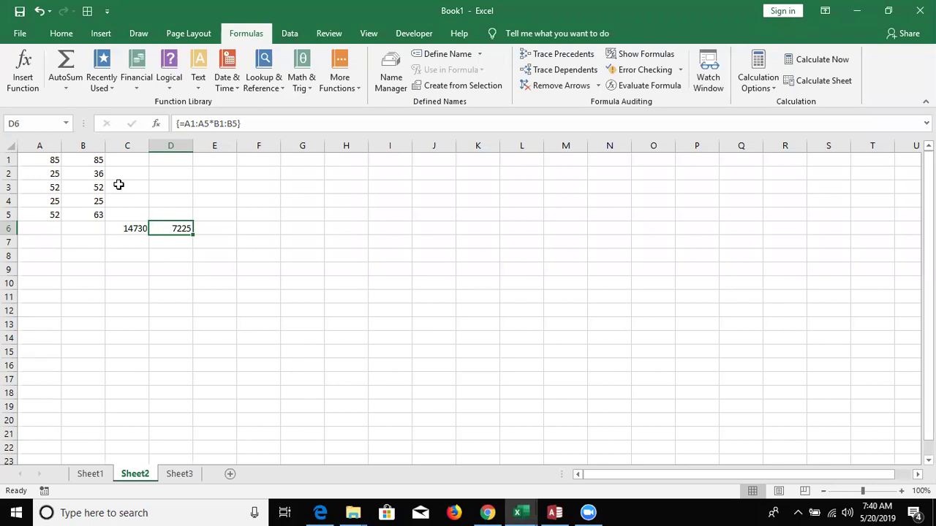
pyautogui.press('Left')
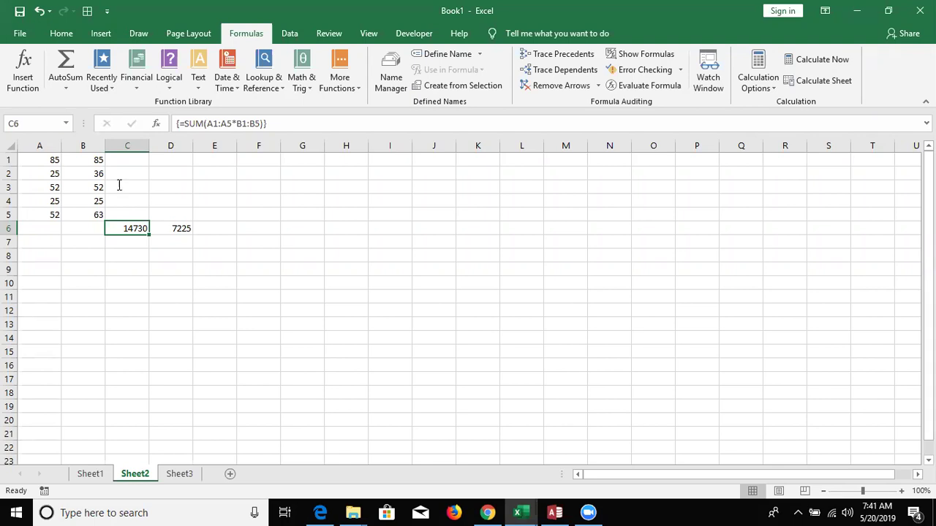
pyautogui.hotkey('alt', 'Tab')
# Step: Scroll the PDF from page 395 to the array constants on page 397, then return to Excel
pyautogui.scroll(-1, 119, 185)
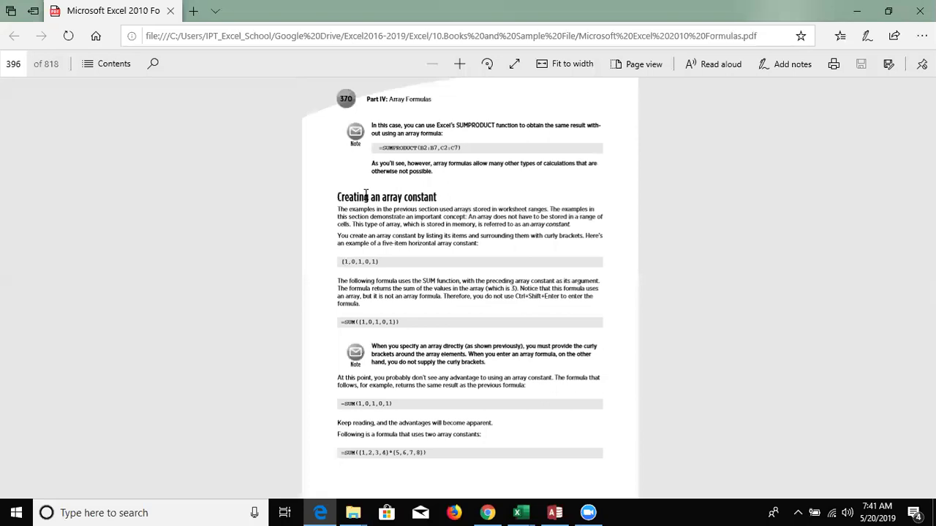
pyautogui.scroll(-2, 366, 194)
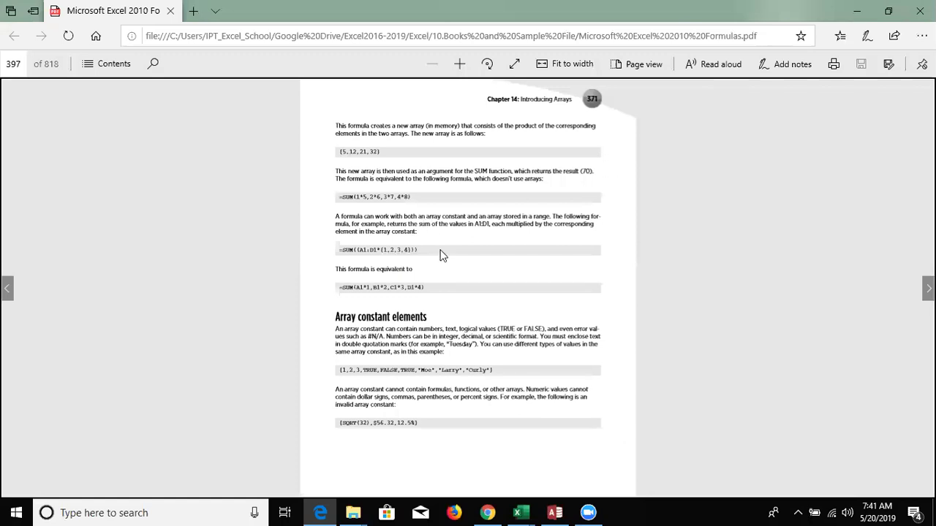
pyautogui.hotkey('alt', 'Tab')
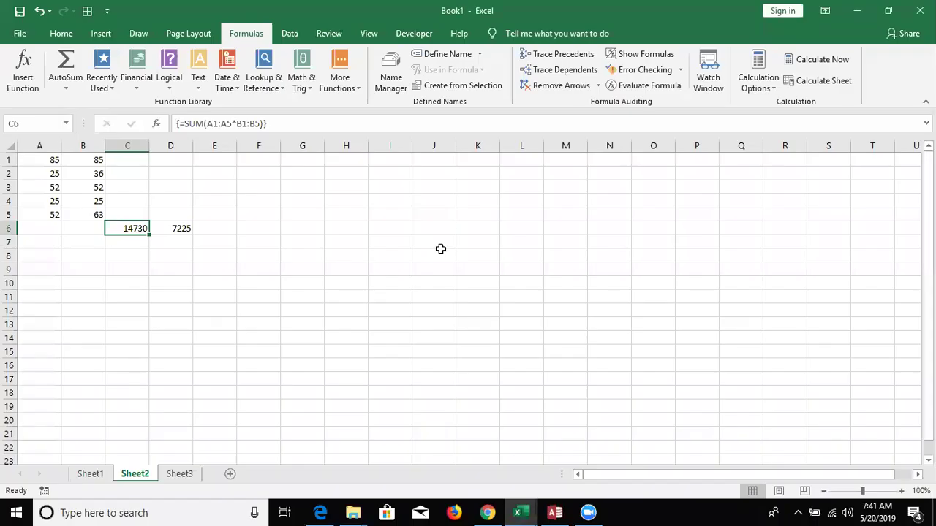
# Step: Start a =B1:B5*50 formula in C1 alone, then cancel it
pyautogui.press('Up')
pyautogui.press('Up')
pyautogui.press('Up')
pyautogui.press('Left')
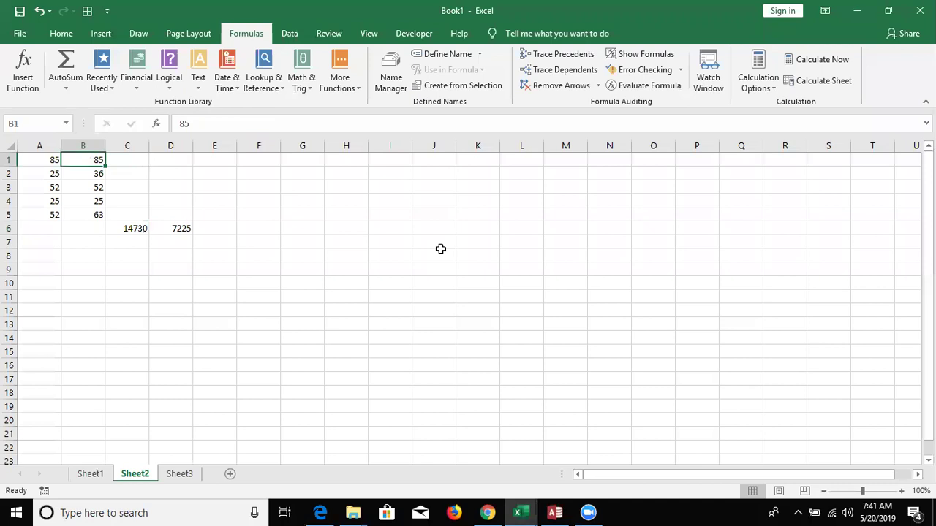
pyautogui.hotkey('shift', 'Down')
pyautogui.hotkey('shift', 'Down')
pyautogui.hotkey('shift', 'Down')
pyautogui.press('Right')
pyautogui.press('Right')
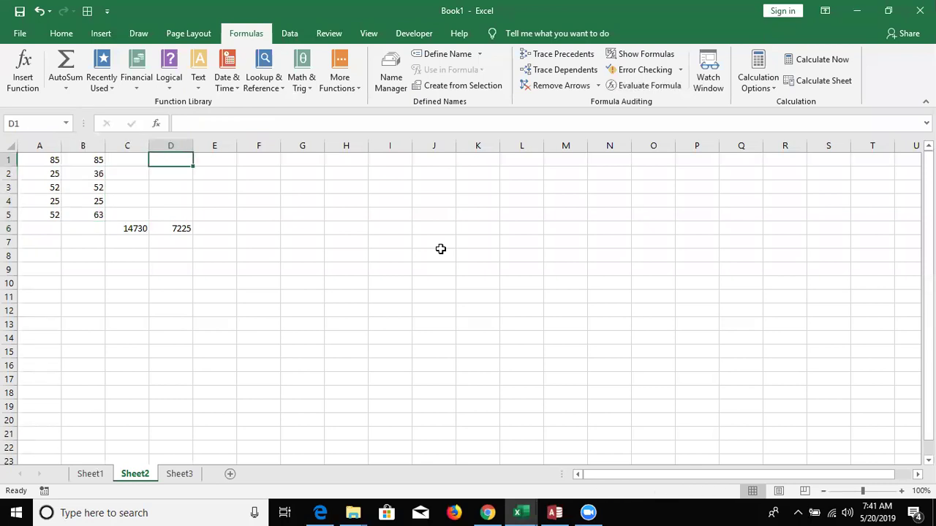
pyautogui.press('Left')
pyautogui.press('Left')
pyautogui.hotkey('shift', 'Down')
pyautogui.hotkey('shift', 'Down')
pyautogui.hotkey('shift', 'Down')
pyautogui.press('Right')
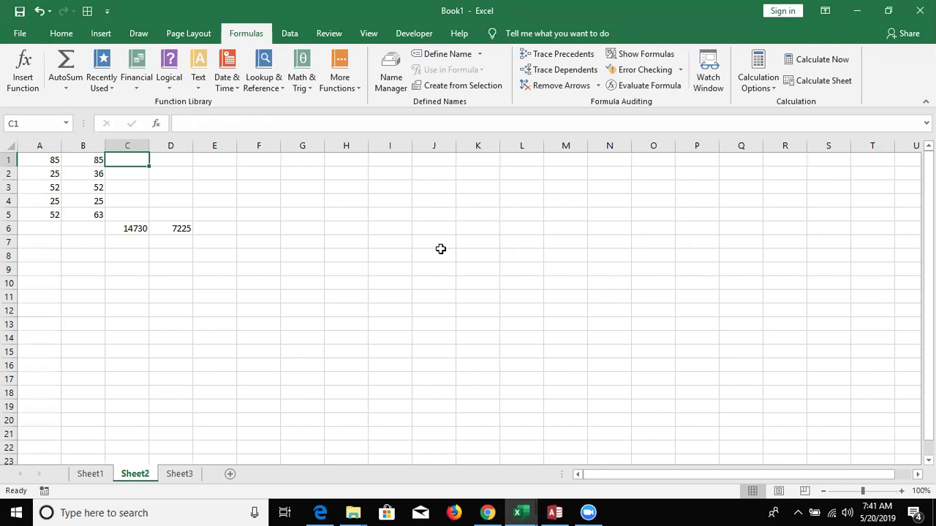
pyautogui.write('=')
pyautogui.press('Left')
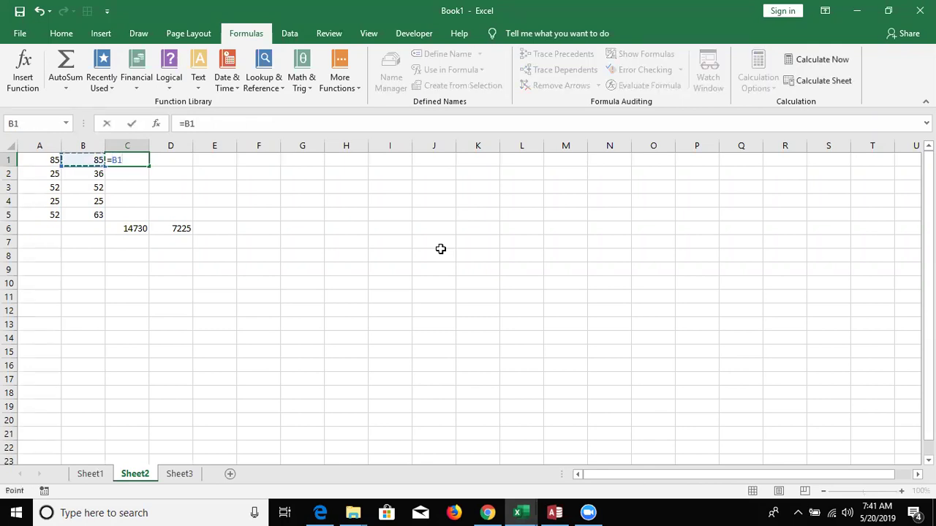
pyautogui.hotkey('shift', 'Down')
pyautogui.hotkey('shift', 'Down')
pyautogui.hotkey('shift', 'Down')
pyautogui.write('*')
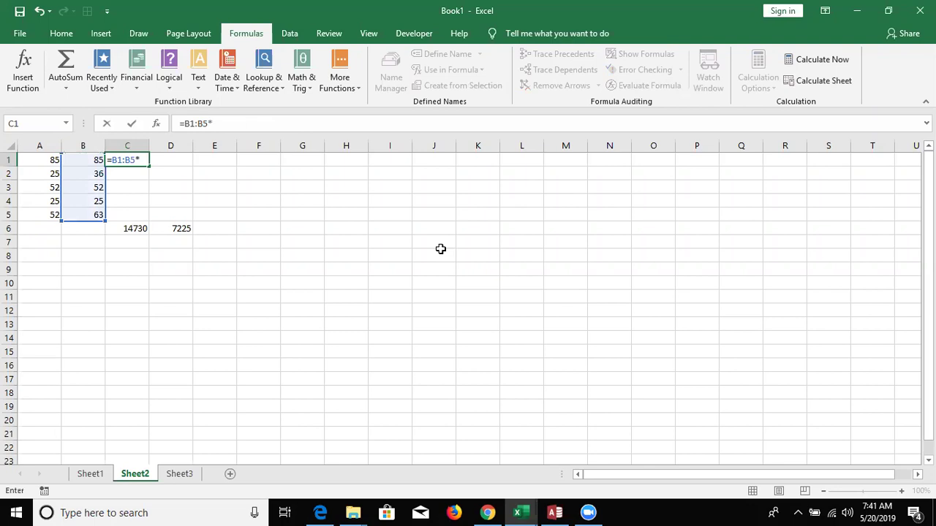
pyautogui.write('50')
pyautogui.press('Escape')
# Step: Select C1:C5 and type =B1:B5*50 for the array entry
pyautogui.hotkey('shift', 'Down')
pyautogui.hotkey('shift', 'Down')
pyautogui.hotkey('shift', 'Down')
pyautogui.hotkey('shift', 'Down')
pyautogui.hotkey('shift', 'Down')
pyautogui.hotkey('shift', 'Up')
pyautogui.write('=')
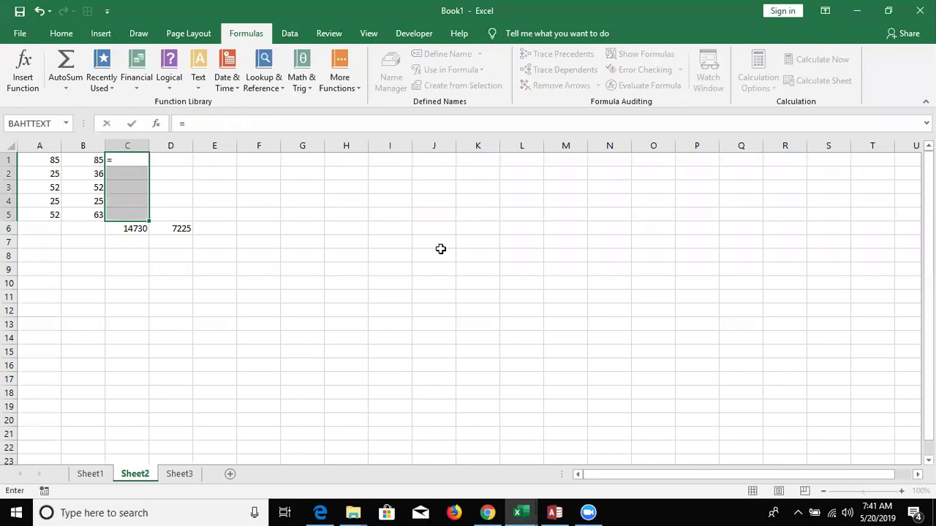
pyautogui.press('Left')
pyautogui.hotkey('shift', 'Down')
pyautogui.hotkey('shift', 'Down')
pyautogui.hotkey('shift', 'Down')
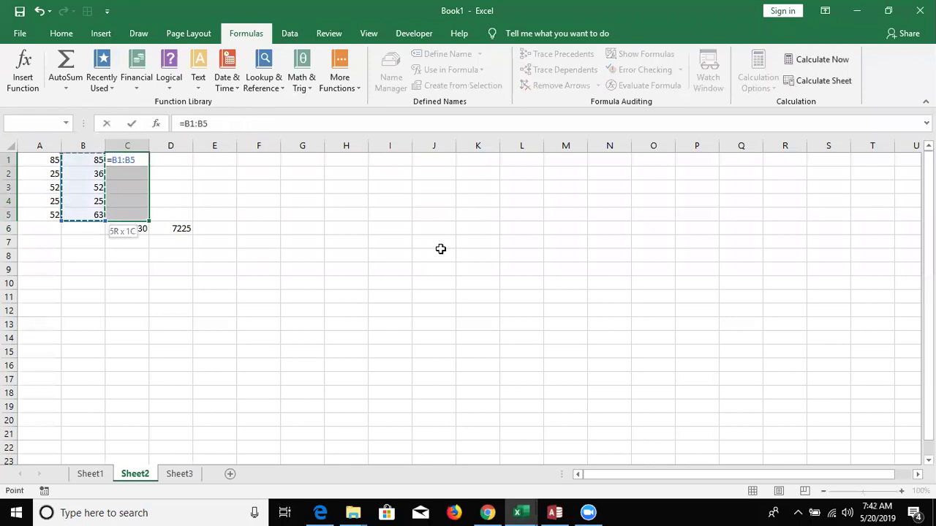
pyautogui.write('*50')
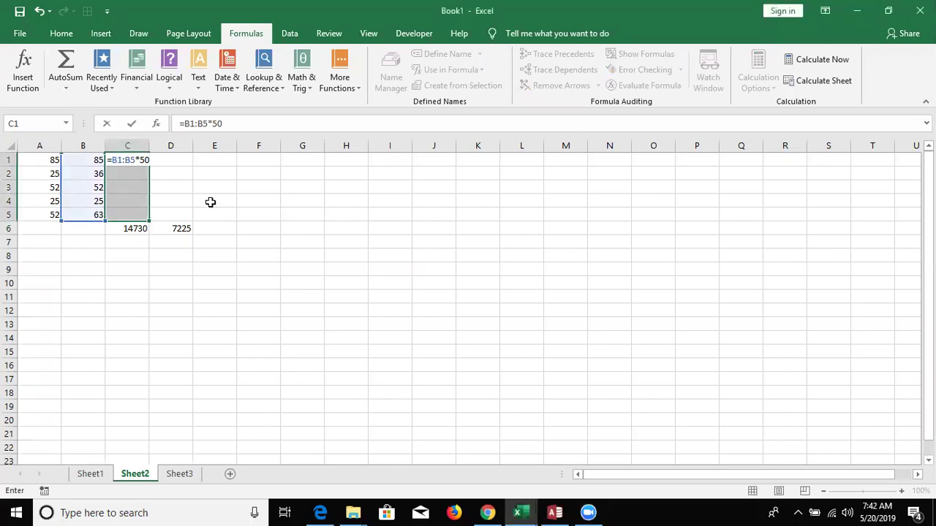
# Step: Commit =B1:B5*50 as an array across C1:C5, giving 4250, 1800, 2600, 1250 and 3150
pyautogui.hotkey('ctrl', 'shift', 'Return')
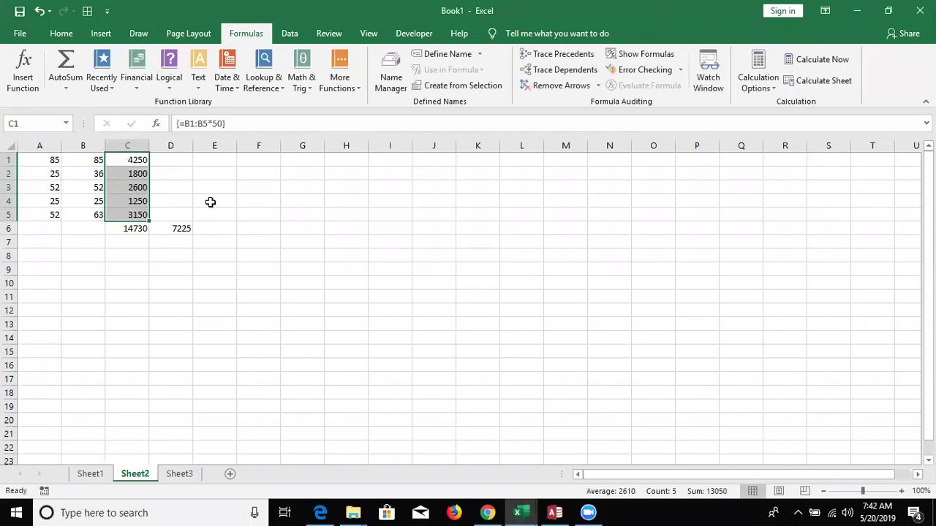
pyautogui.press('Down')
pyautogui.press('Down')
pyautogui.press('Down')
pyautogui.press('Down')
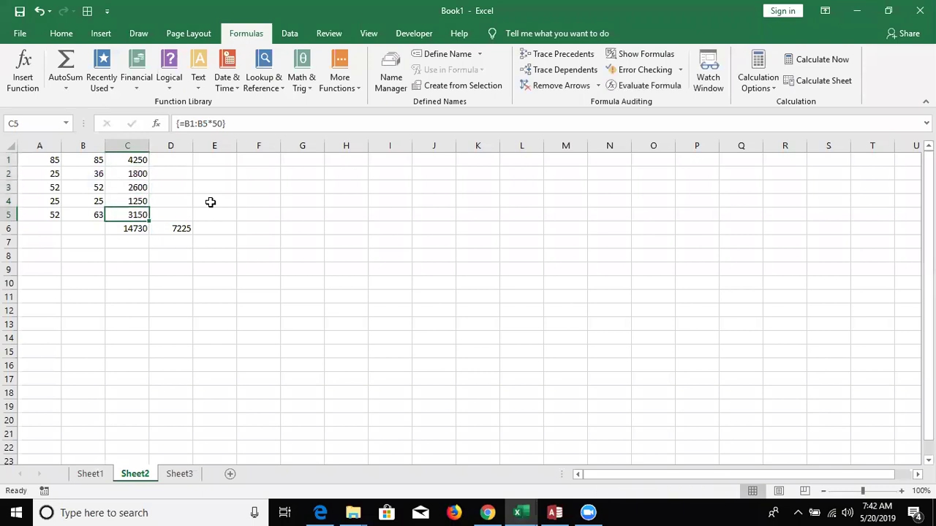
pyautogui.press('Right')
pyautogui.press('Down')
pyautogui.press('Down')
pyautogui.press('Right')
pyautogui.press('Up')
# Step: Make E6 the array formula {=SUM(B1:B5*50)} returning 13050, then switch to the PDF
pyautogui.write('=sum')
pyautogui.press('Tab')
pyautogui.press('Left')
pyautogui.press('Left')
pyautogui.press('Left')
pyautogui.press('Left')
pyautogui.press('Up')
pyautogui.press('Right')
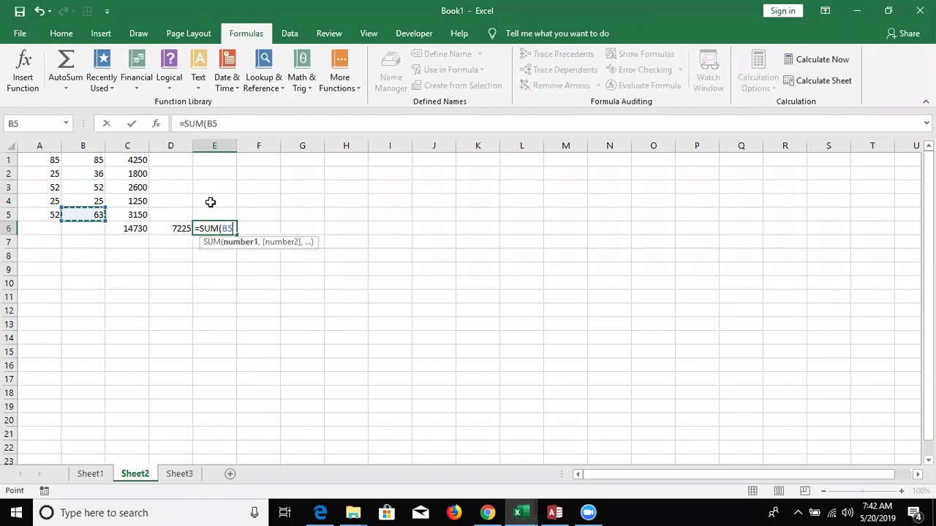
pyautogui.hotkey('ctrl', 'shift', 'Up')
pyautogui.write('1:B5*50')
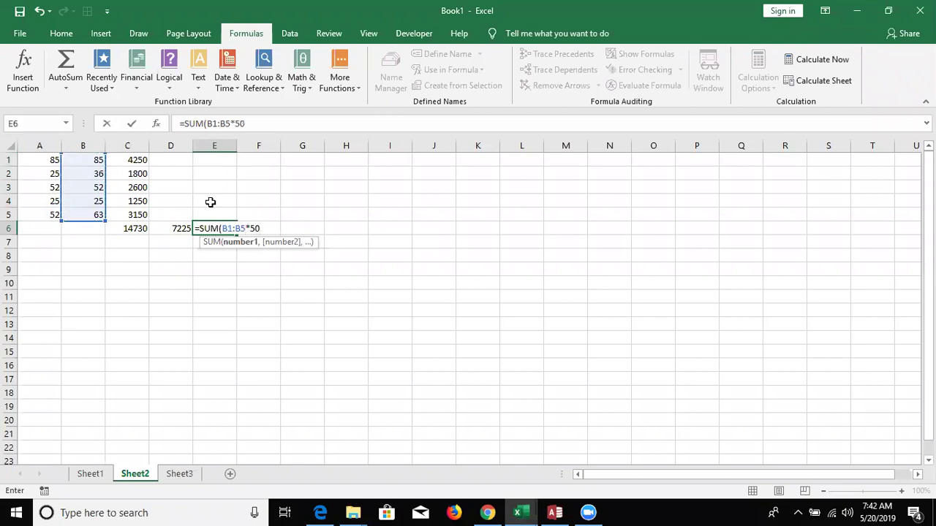
pyautogui.press('Return')
pyautogui.press('Up')
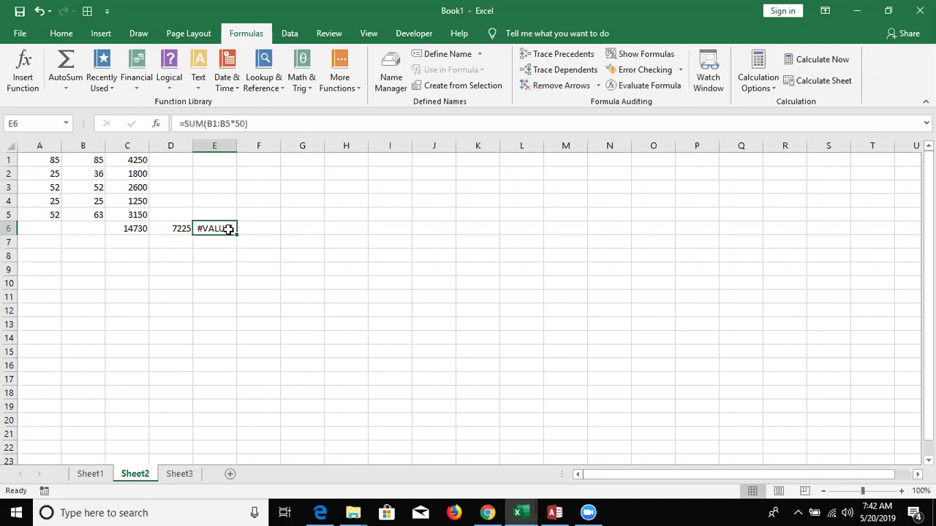
pyautogui.press('F2')
pyautogui.hotkey('ctrl', 'shift', 'Return')
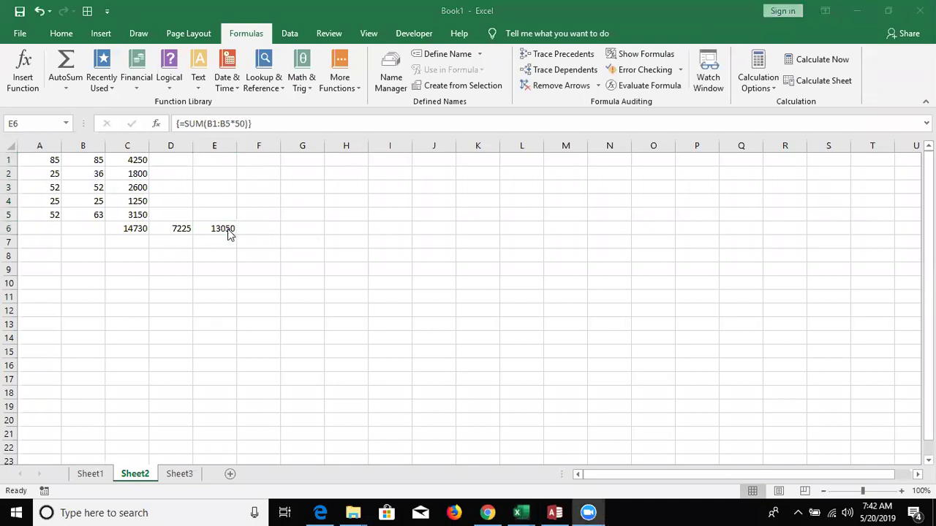
pyautogui.hotkey('alt', 'Tab')
pyautogui.hotkey('alt', 'Tab')
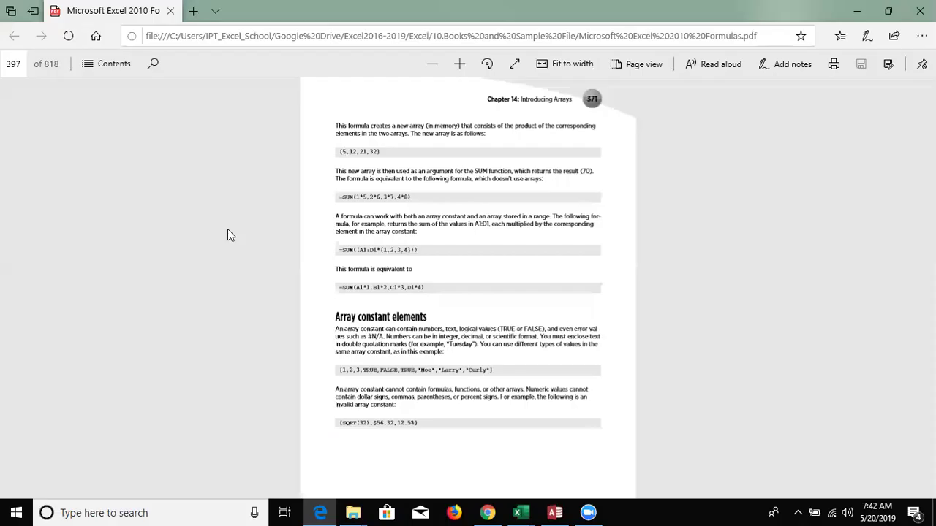
# Step: Scroll the PDF forward past the two-dimensional array formula example
pyautogui.click(398, 251)
pyautogui.scroll(-2, 391, 373)
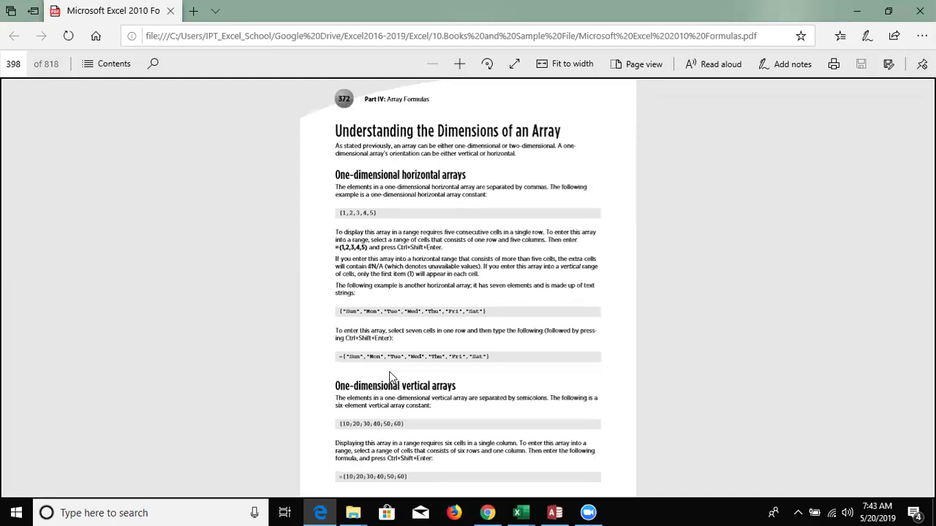
pyautogui.press('Right')
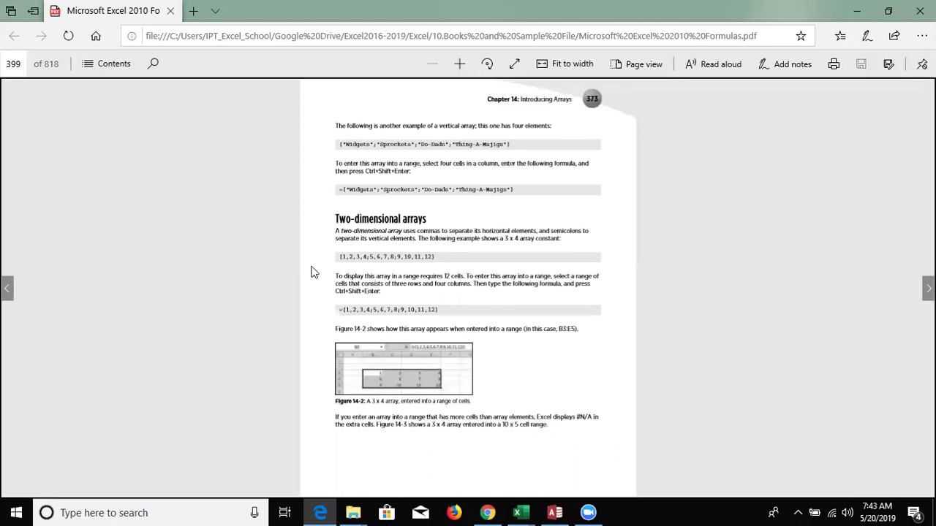
pyautogui.doubleClick(349, 308)
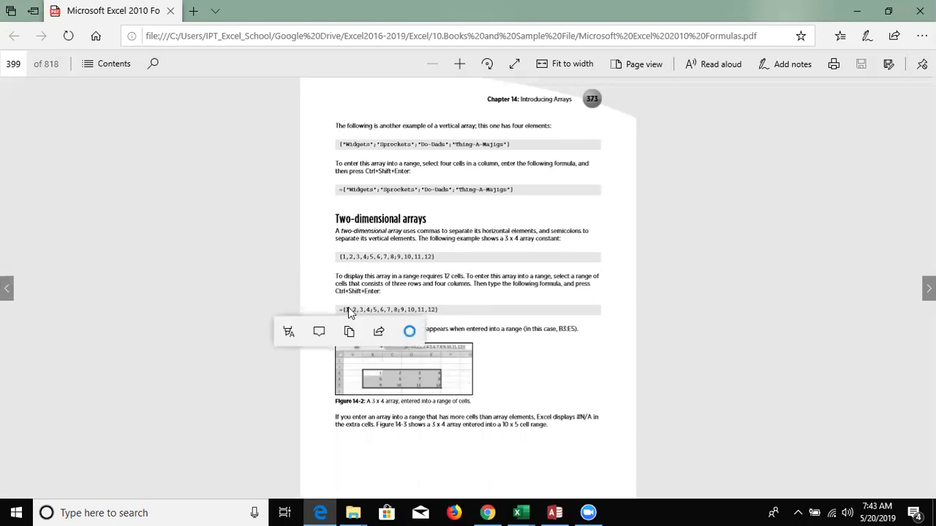
pyautogui.click(392, 308)
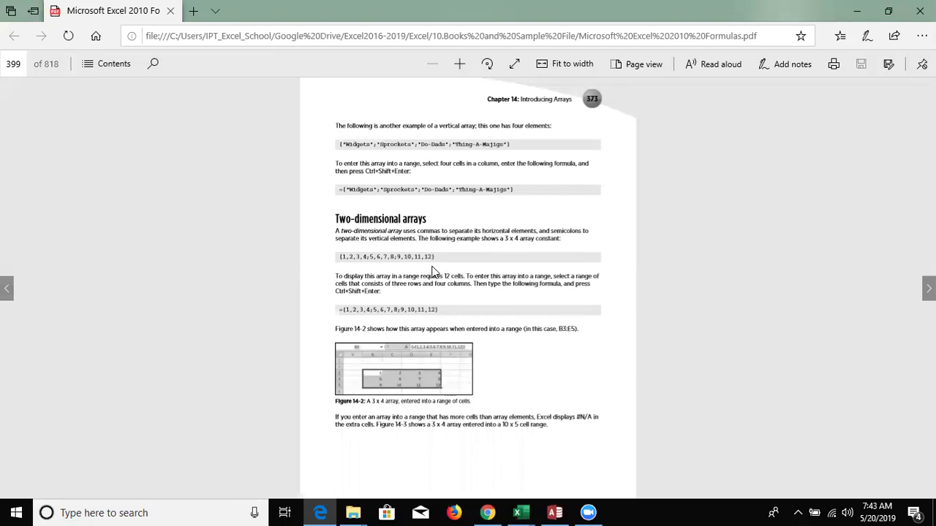
pyautogui.scroll(-2, 432, 272)
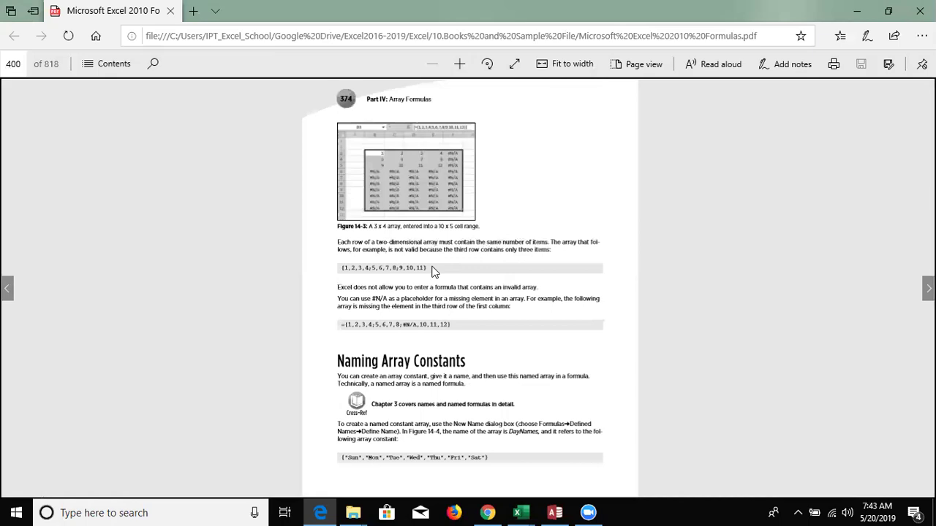
pyautogui.scroll(-1, 432, 272)
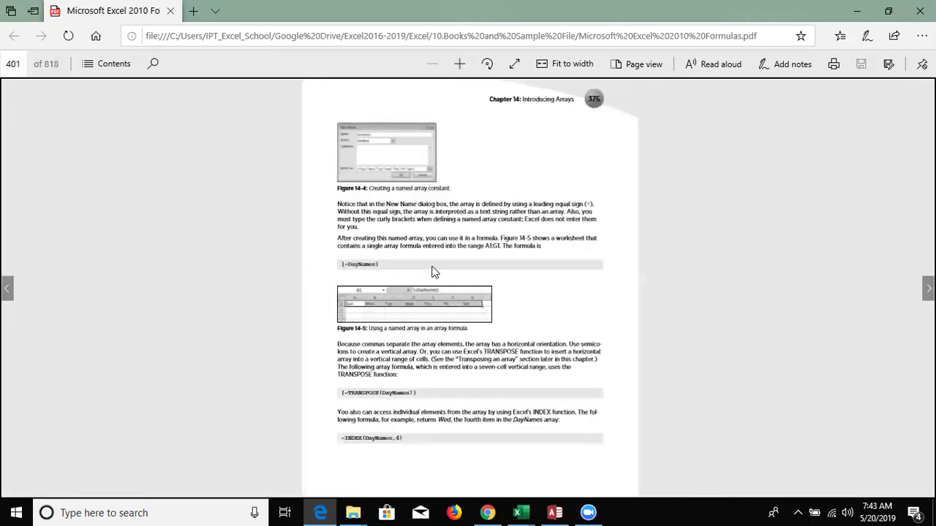
pyautogui.scroll(-1, 432, 272)
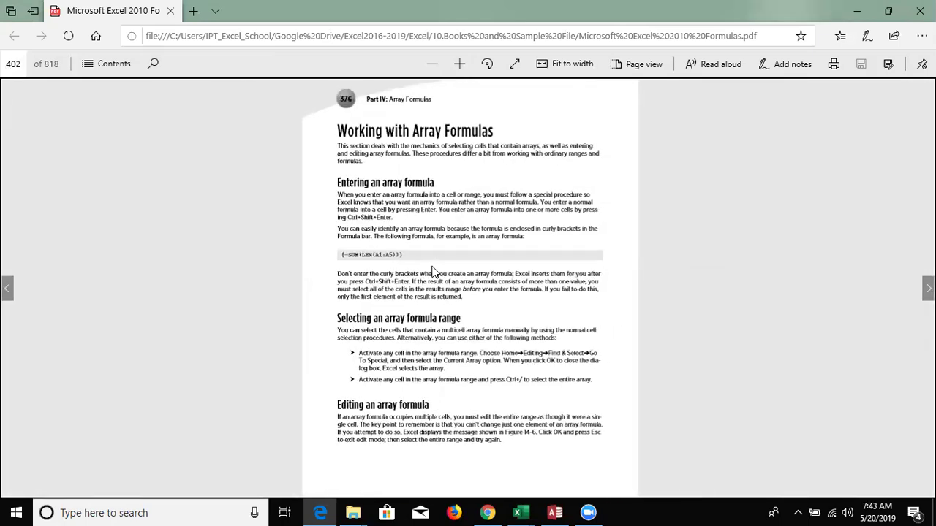
pyautogui.scroll(-1, 432, 272)
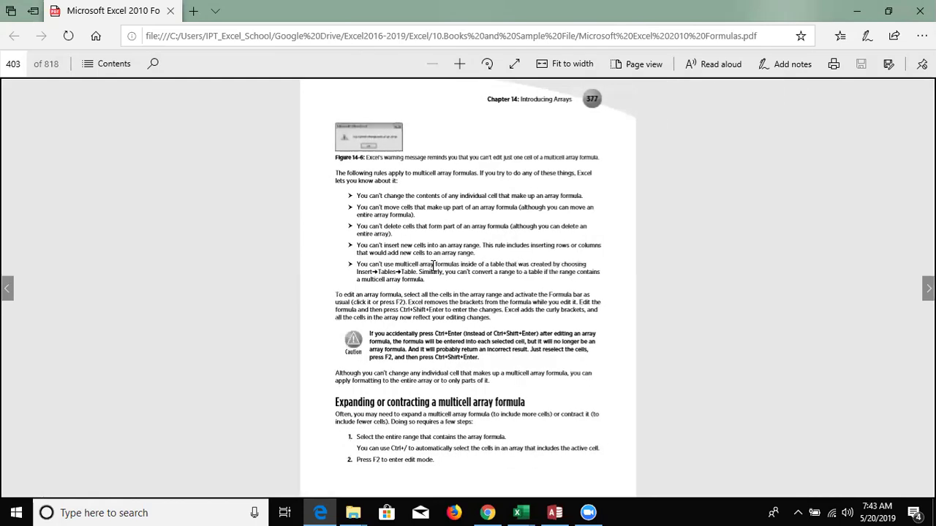
pyautogui.scroll(-1, 432, 272)
pyautogui.scroll(-1, 432, 272)
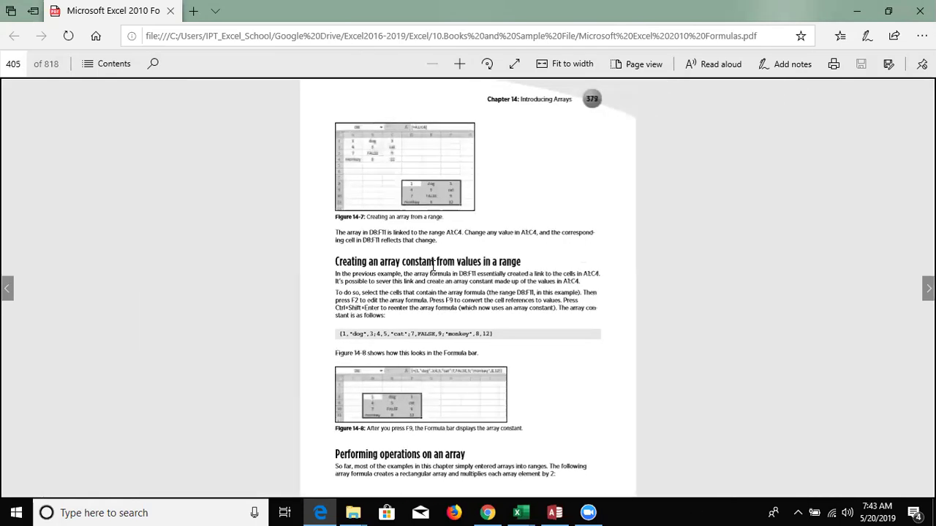
pyautogui.scroll(-1, 431, 272)
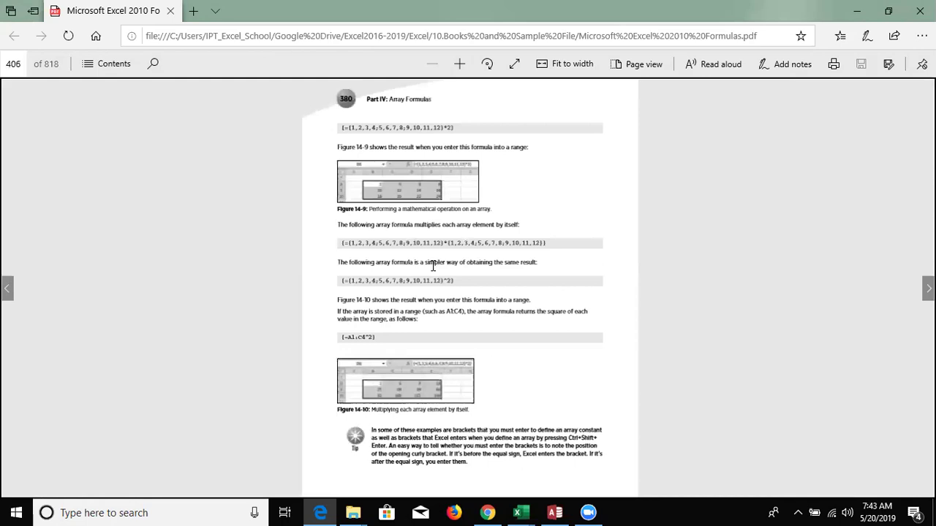
pyautogui.scroll(-1, 433, 266)
pyautogui.scroll(-1, 433, 266)
pyautogui.scroll(-1, 433, 266)
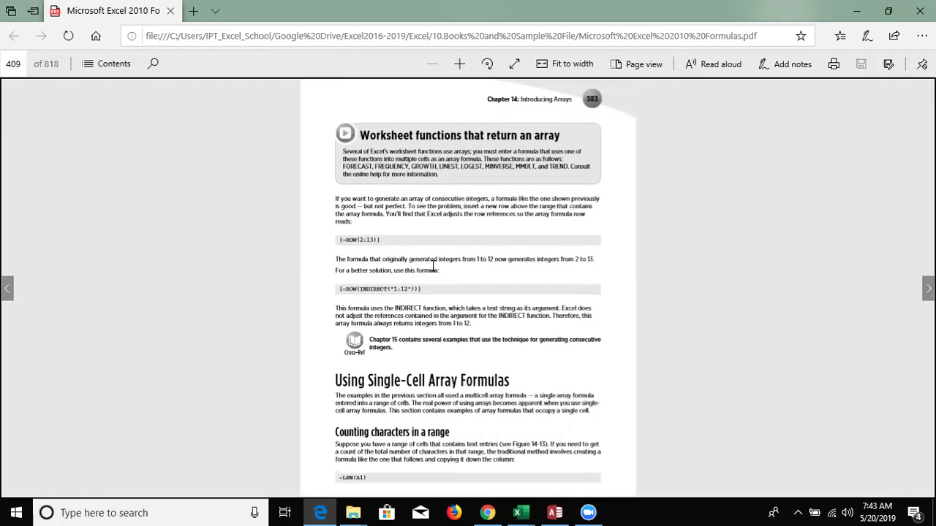
pyautogui.scroll(-1, 433, 270)
pyautogui.scroll(-1, 433, 271)
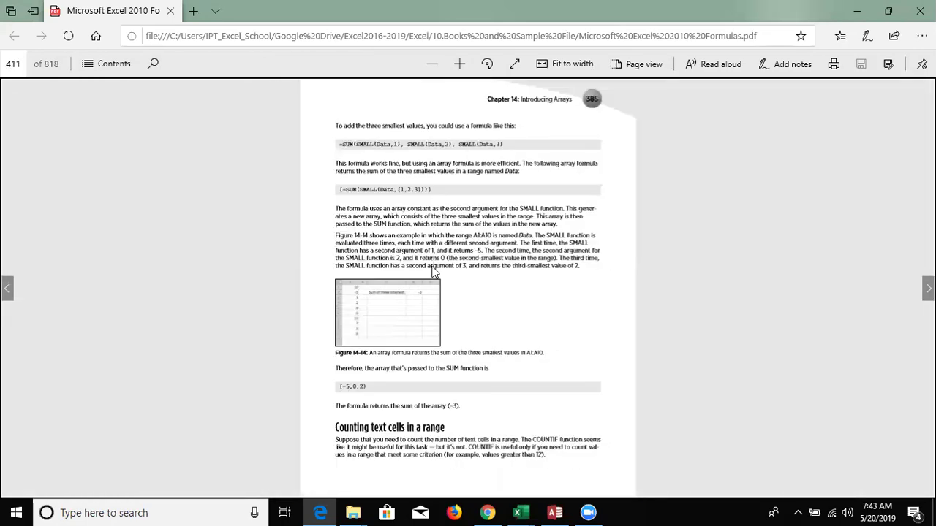
pyautogui.scroll(-1, 432, 271)
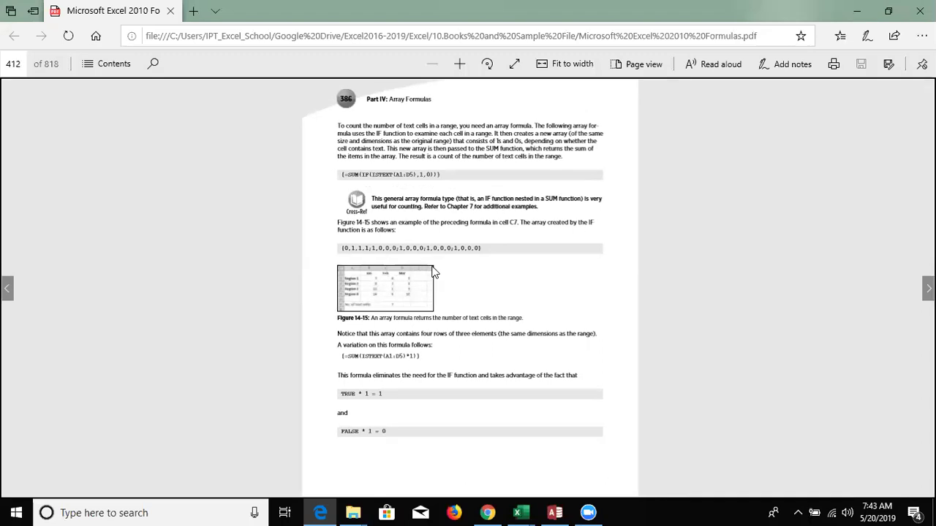
pyautogui.scroll(-1, 432, 272)
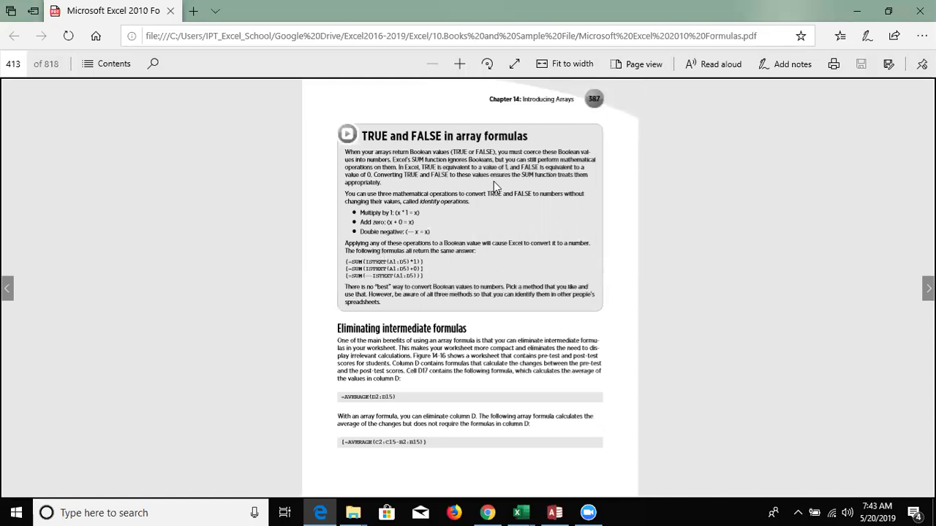
pyautogui.scroll(-1, 493, 183)
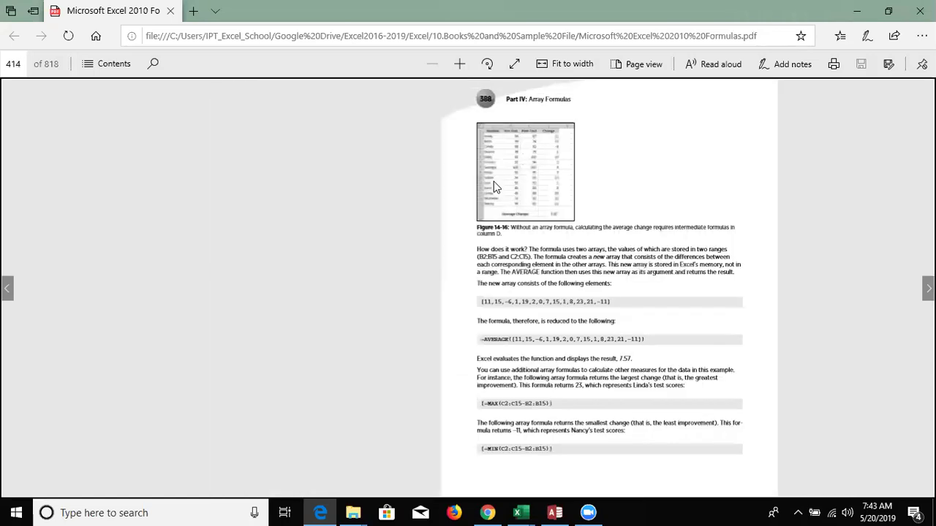
# Step: Flip to the Chapter 15 opening and back a few pages to read the FREQUENCY note
pyautogui.press('Right')
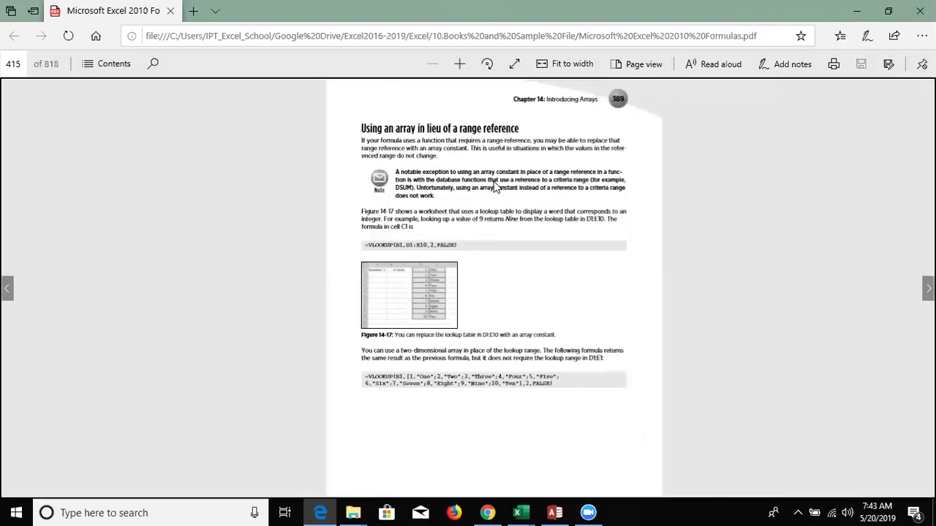
pyautogui.press('Right')
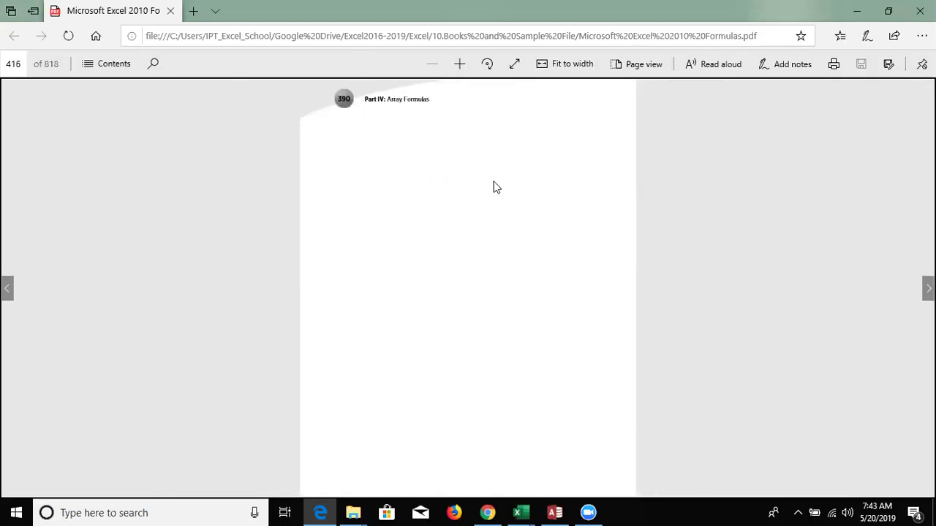
pyautogui.press('Right')
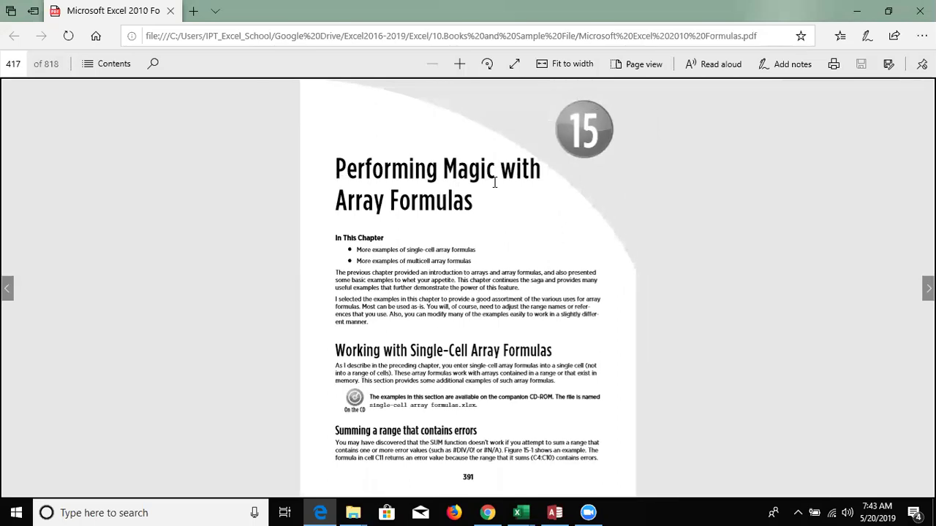
pyautogui.press('Left')
pyautogui.press('Left')
pyautogui.press('Left')
pyautogui.press('Left')
pyautogui.press('Left')
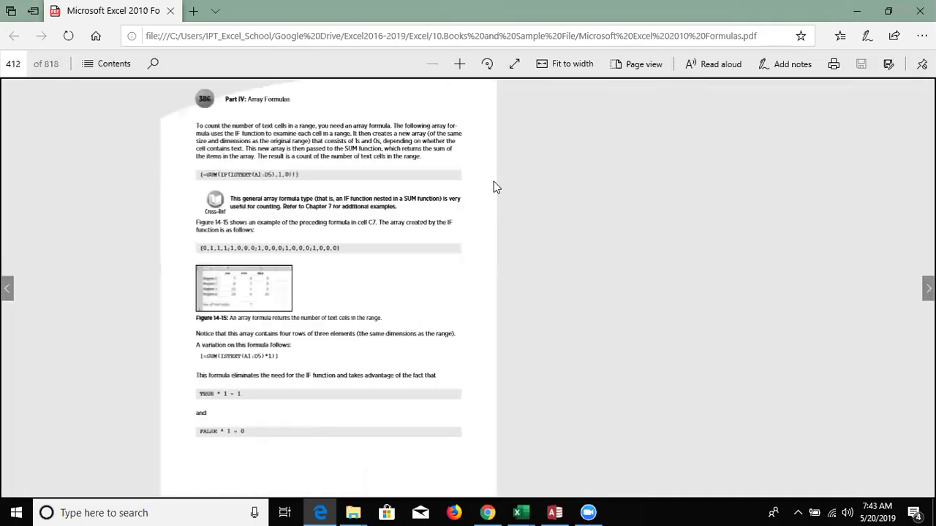
pyautogui.press('Left')
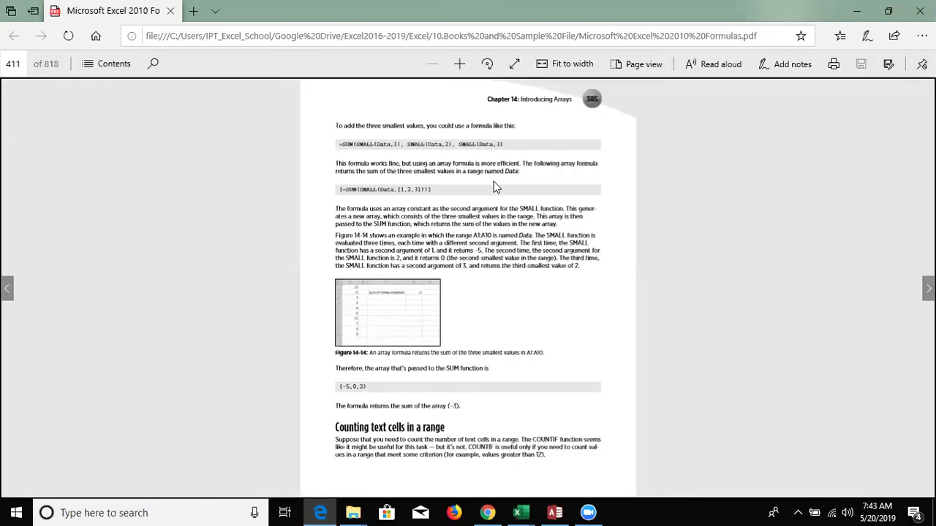
pyautogui.press('Left')
pyautogui.press('Left')
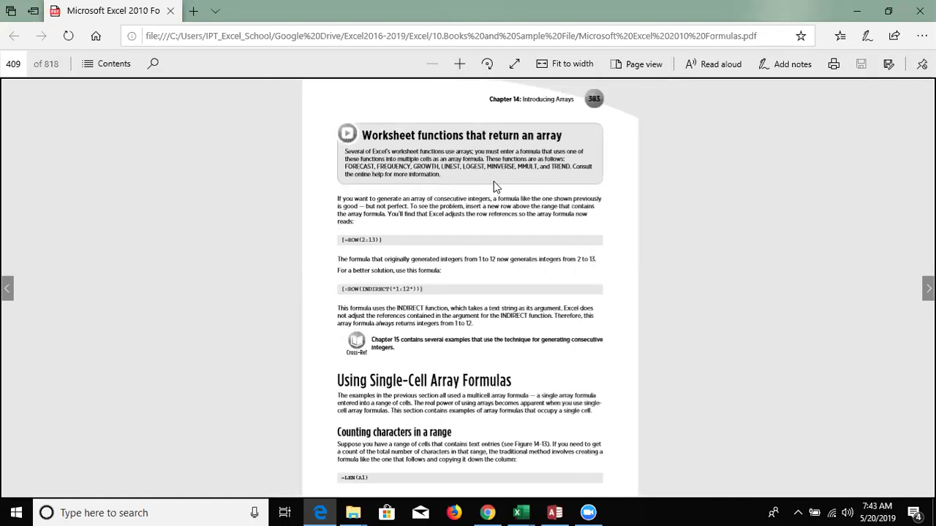
pyautogui.doubleClick(504, 151)
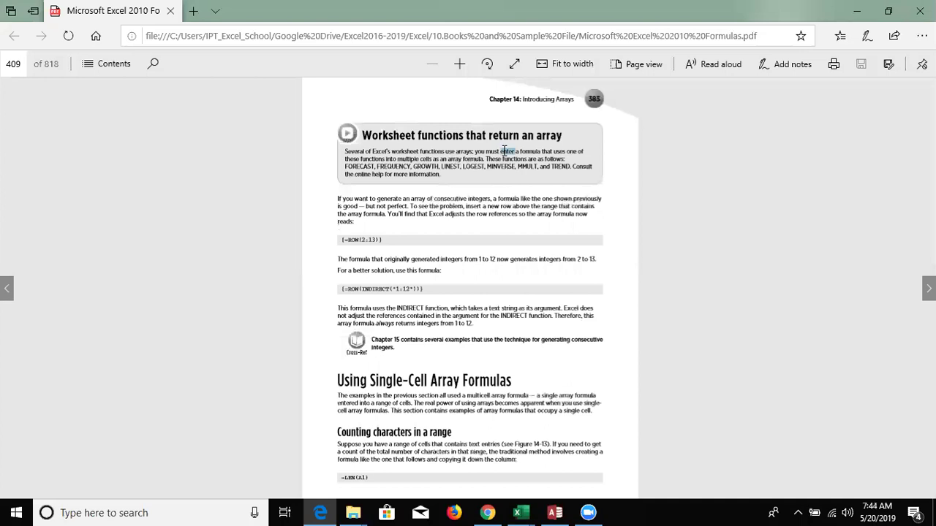
pyautogui.click(407, 143)
pyautogui.doubleClick(384, 166)
pyautogui.click(418, 166)
# Step: Scroll the PDF to page 418 (book page 392), then return to Excel
pyautogui.scroll(2, 428, 205)
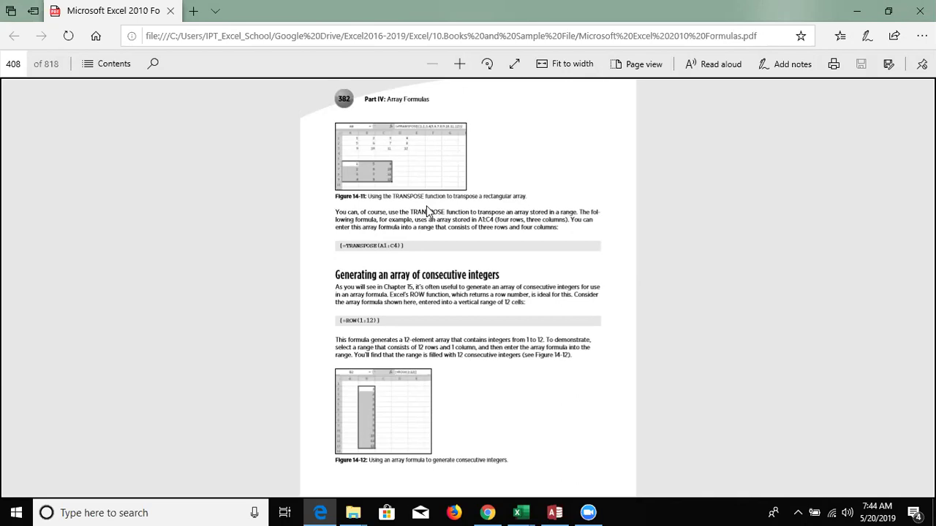
pyautogui.scroll(-3, 426, 205)
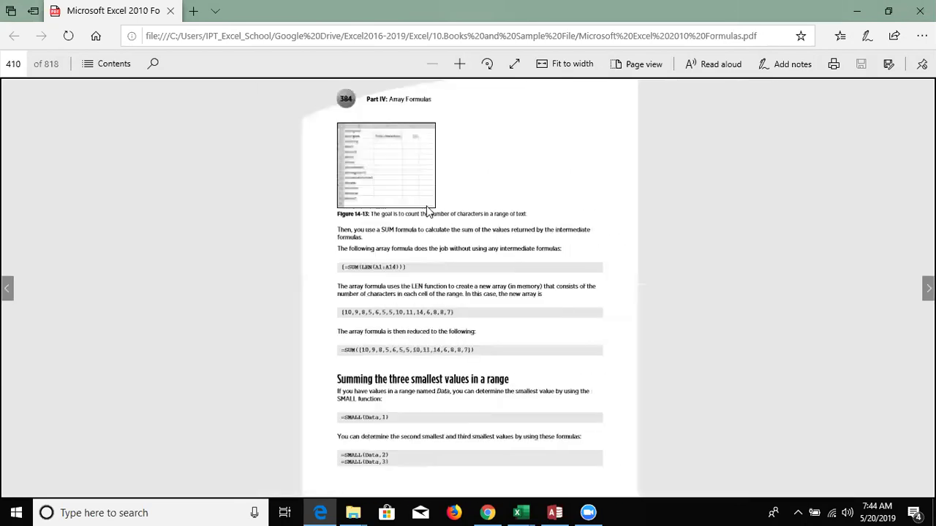
pyautogui.scroll(-1, 426, 205)
pyautogui.scroll(-1, 427, 206)
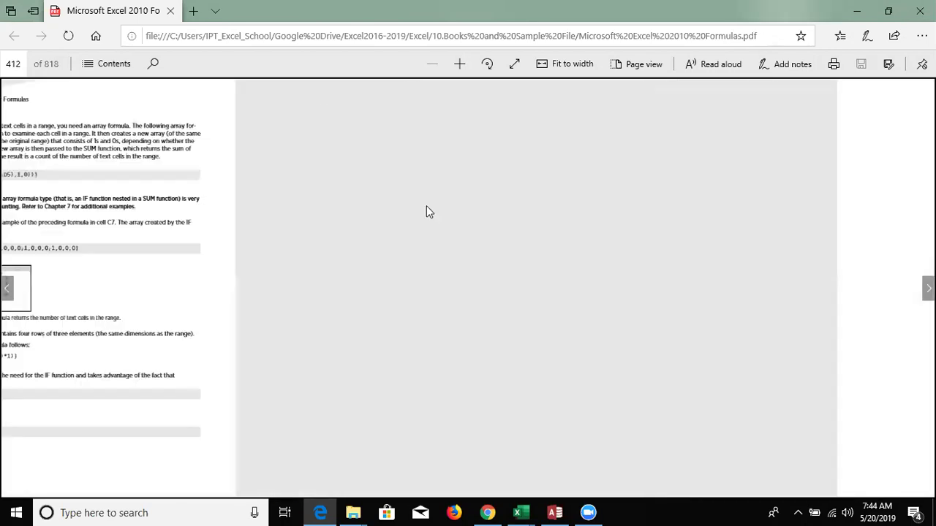
pyautogui.scroll(-1, 427, 207)
pyautogui.scroll(1, 428, 207)
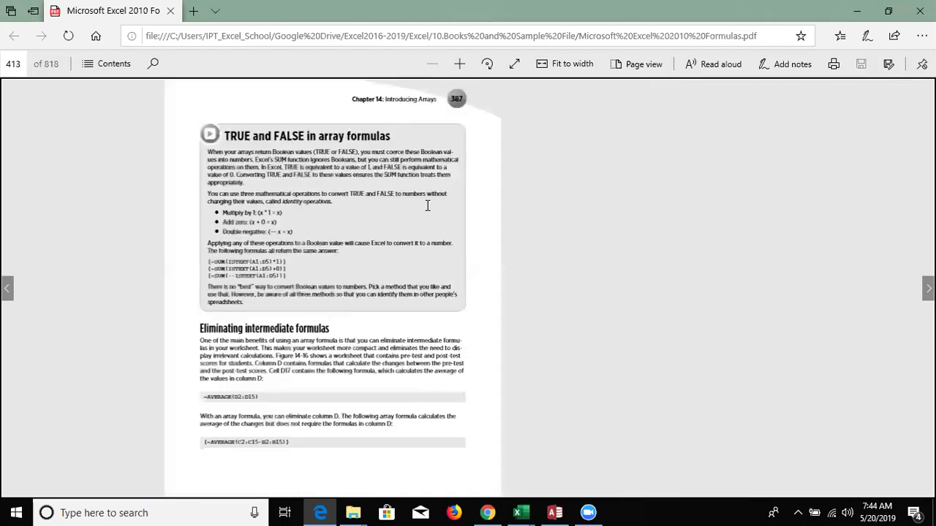
pyautogui.scroll(-1, 428, 206)
pyautogui.scroll(-1, 428, 207)
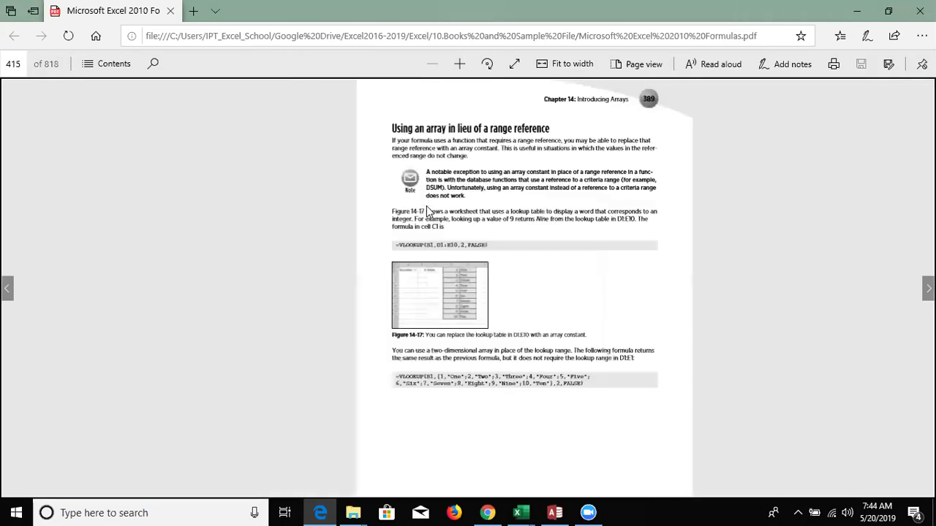
pyautogui.scroll(-2, 428, 207)
pyautogui.scroll(-1, 429, 211)
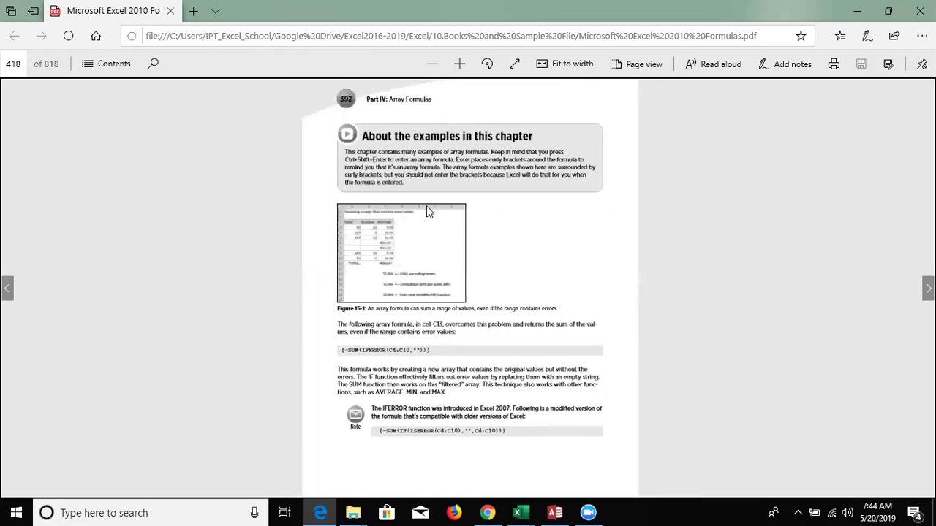
pyautogui.scroll(-1, 426, 206)
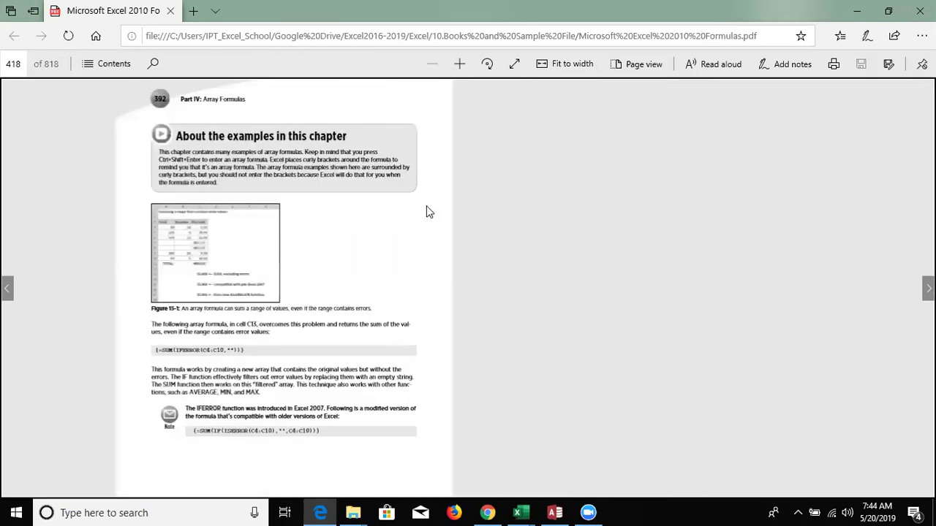
pyautogui.scroll(1, 426, 206)
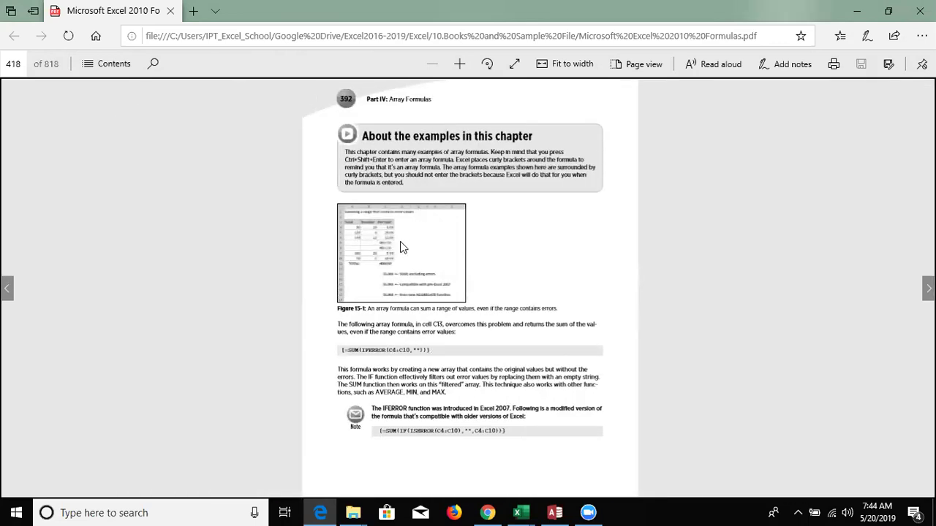
pyautogui.hotkey('alt', 'Tab')
pyautogui.hotkey('alt', 'Tab')
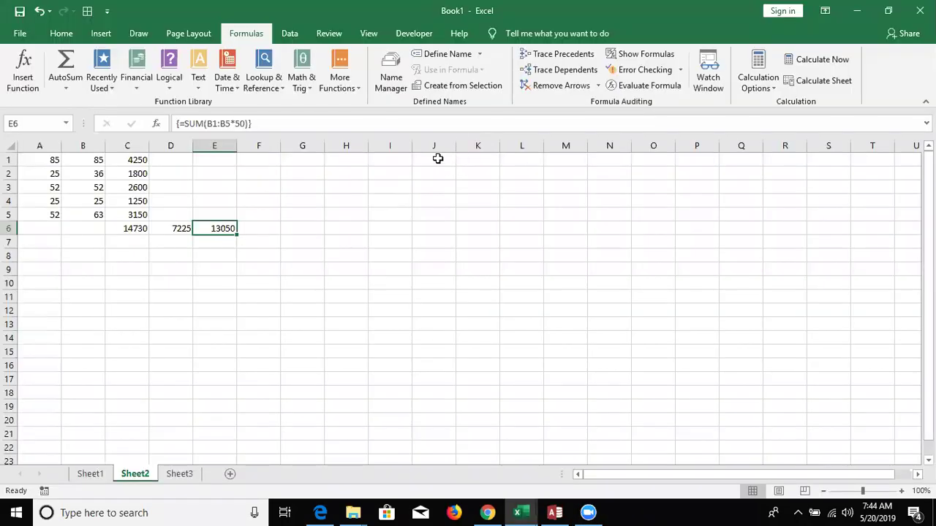
# Step: Enter 85, 36, 52, 36, 63 and 36 down J1:J6
pyautogui.click(438, 159)
pyautogui.write('85')
pyautogui.press('Return')
pyautogui.write('36')
pyautogui.press('Return')
pyautogui.write('52')
pyautogui.press('Return')
pyautogui.write('36')
pyautogui.press('Return')
pyautogui.write('63')
pyautogui.press('Return')
pyautogui.write('36')
# Step: Return to J1, check the extent of row 1, and select K1
pyautogui.click(437, 159)
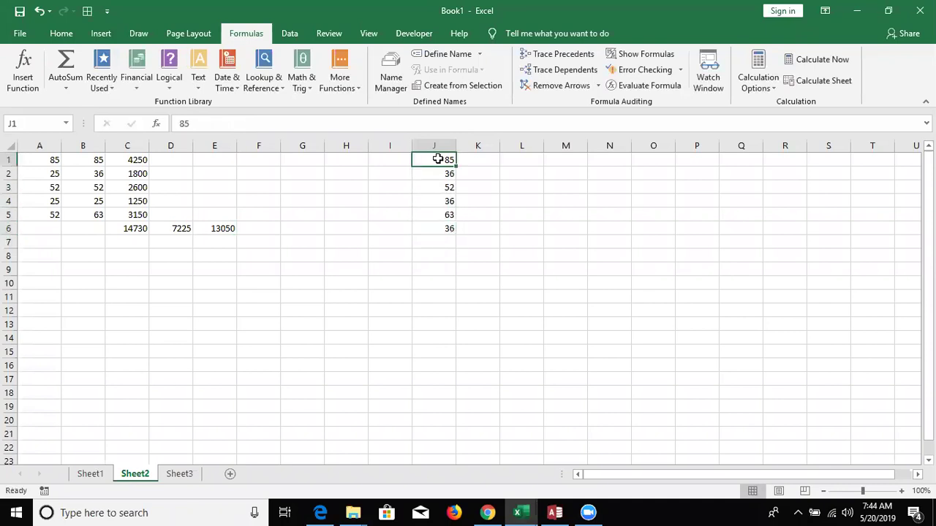
pyautogui.hotkey('ctrl', 'Right')
pyautogui.hotkey('ctrl', 'Left')
pyautogui.hotkey('ctrl', 'Left')
pyautogui.hotkey('ctrl', 'Left')
pyautogui.press('Right')
pyautogui.click(465, 159)
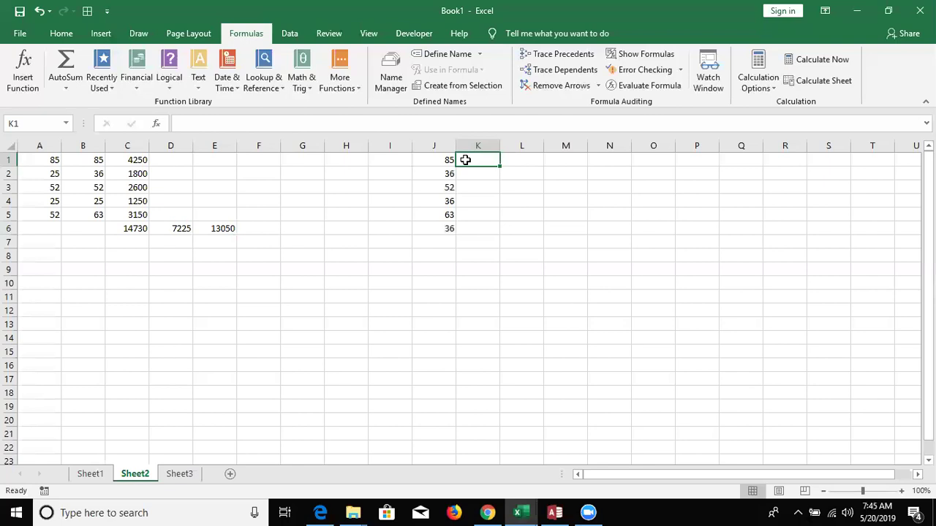
# Step: Fill K1:K6 with divisors, entering 20, 0, 32, 85 and 0 in K2:K6
pyautogui.write('=')
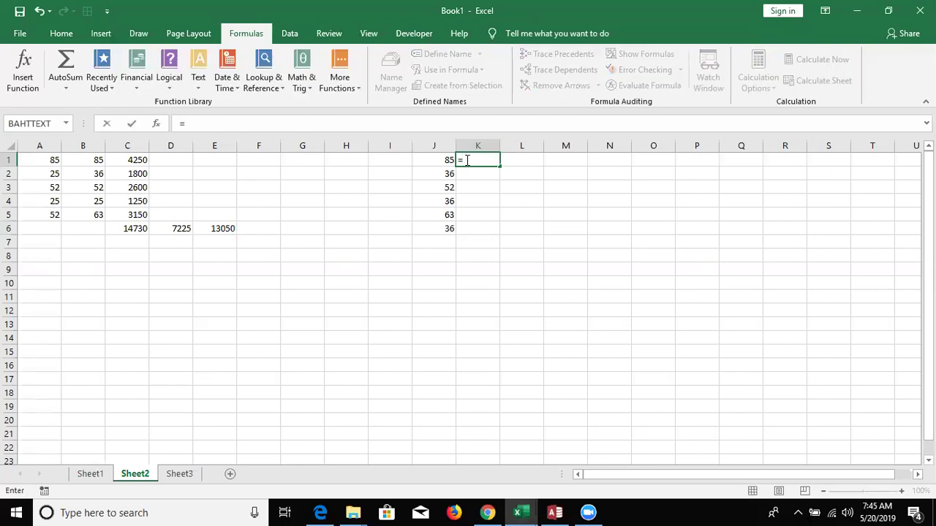
pyautogui.press('Left')
pyautogui.write('``2`')
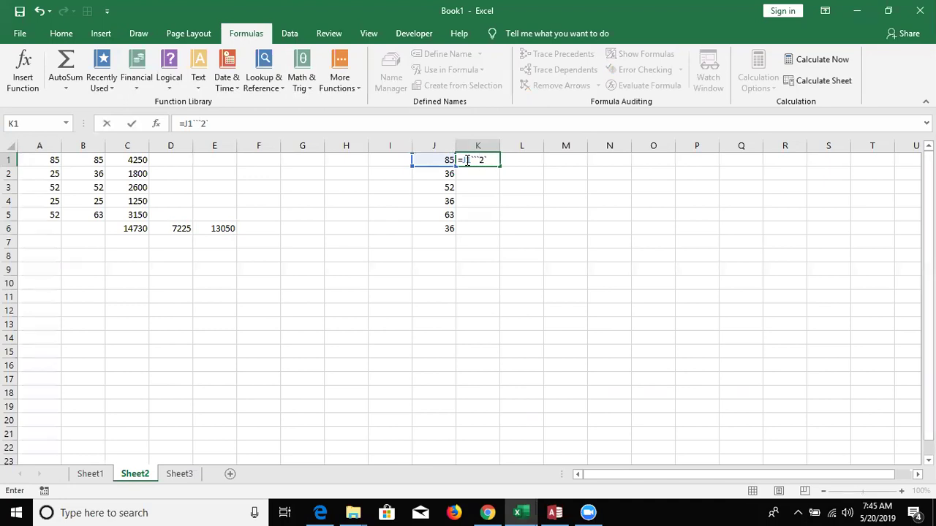
pyautogui.press('Return')
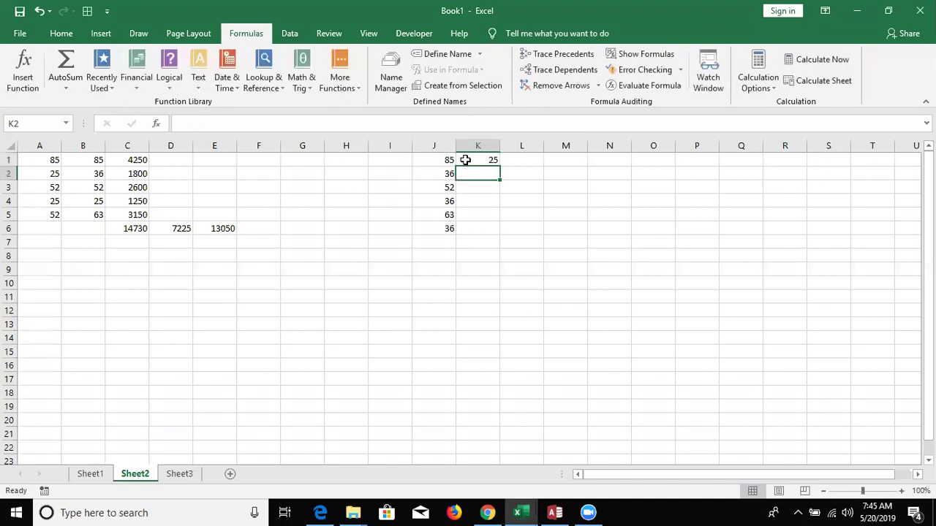
pyautogui.write('20')
pyautogui.press('Return')
pyautogui.write('0')
pyautogui.press('Return')
pyautogui.write('32')
pyautogui.press('Return')
pyautogui.write('85')
pyautogui.press('Return')
pyautogui.write('3')
pyautogui.press('Escape')
pyautogui.write('0')
pyautogui.press('Return')
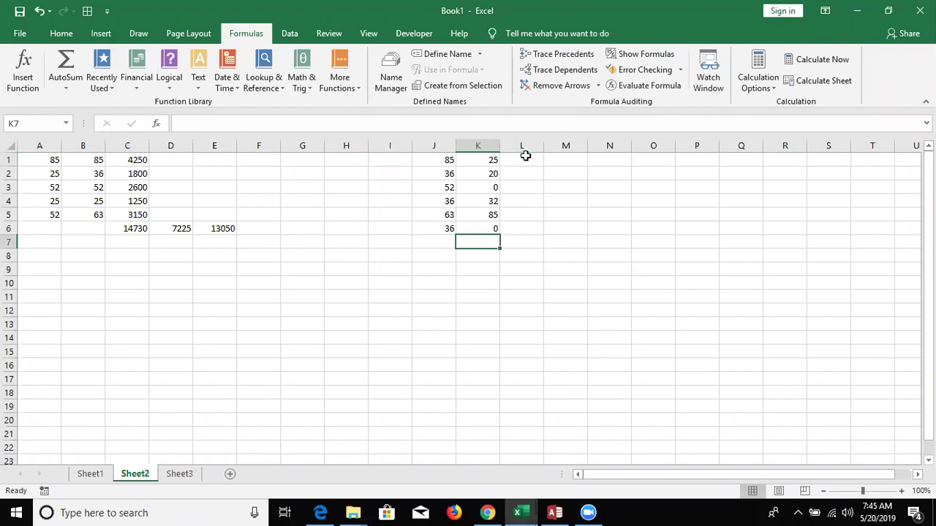
# Step: Enter the J1/K1 ratio formula in L1 and fill it down to L6
pyautogui.click(525, 156)
pyautogui.write('=')
pyautogui.press('Left')
pyautogui.press('Left')
pyautogui.write('/')
pyautogui.press('Left')
pyautogui.press('Return')
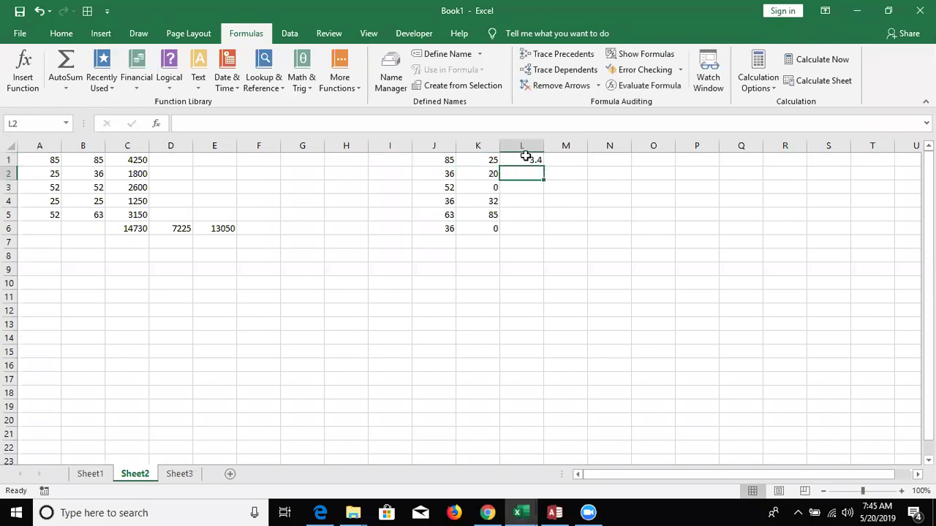
pyautogui.press('Down')
pyautogui.press('Down')
pyautogui.press('Down')
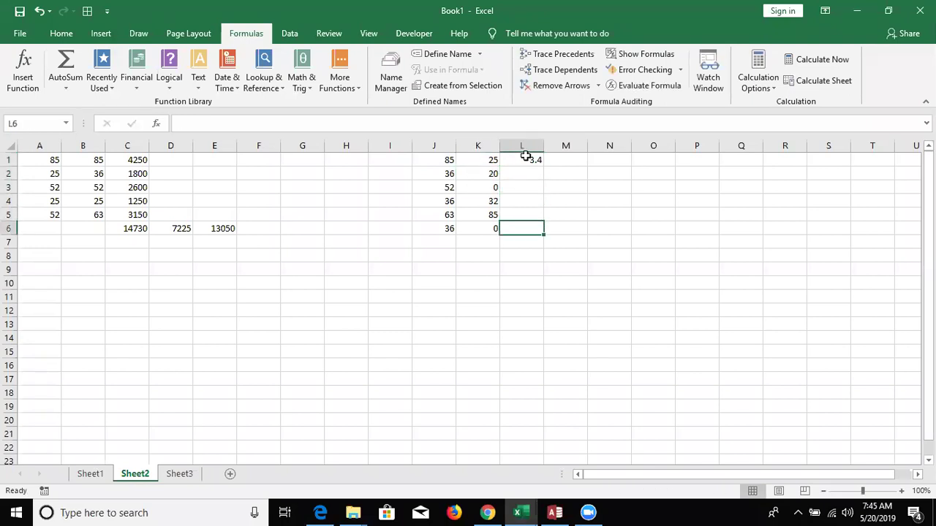
pyautogui.hotkey('shift', 'Up')
pyautogui.hotkey('shift', 'Up')
pyautogui.hotkey('shift', 'Up')
pyautogui.hotkey('shift', 'Up')
pyautogui.hotkey('shift', 'Up')
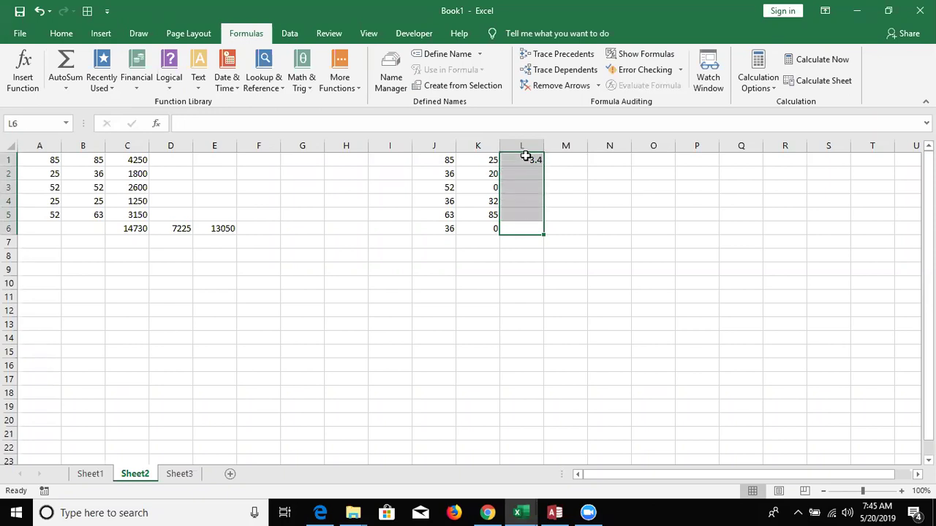
pyautogui.hotkey('ctrl', 'd')
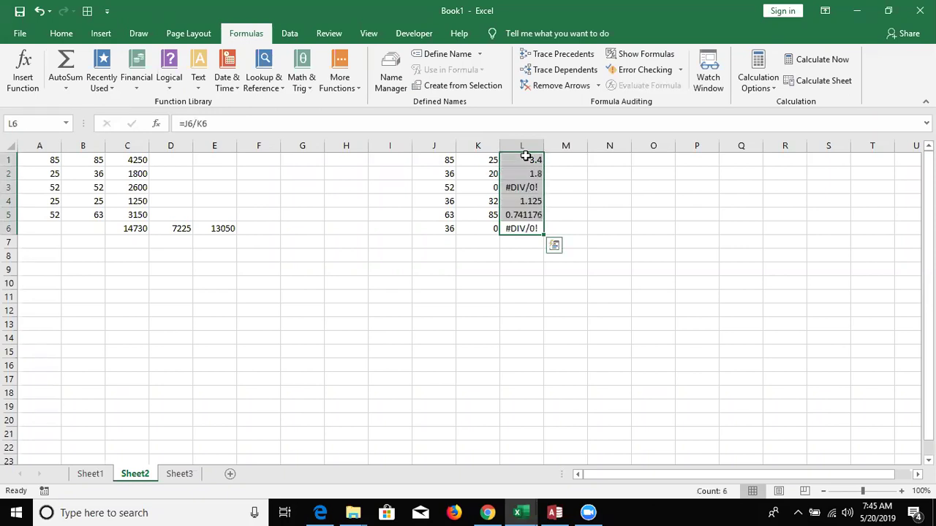
# Step: Total the ratios with =SUM(L1:L6) in L7, which returns #DIV/0!
pyautogui.press('Down')
pyautogui.press('Down')
pyautogui.press('Up')
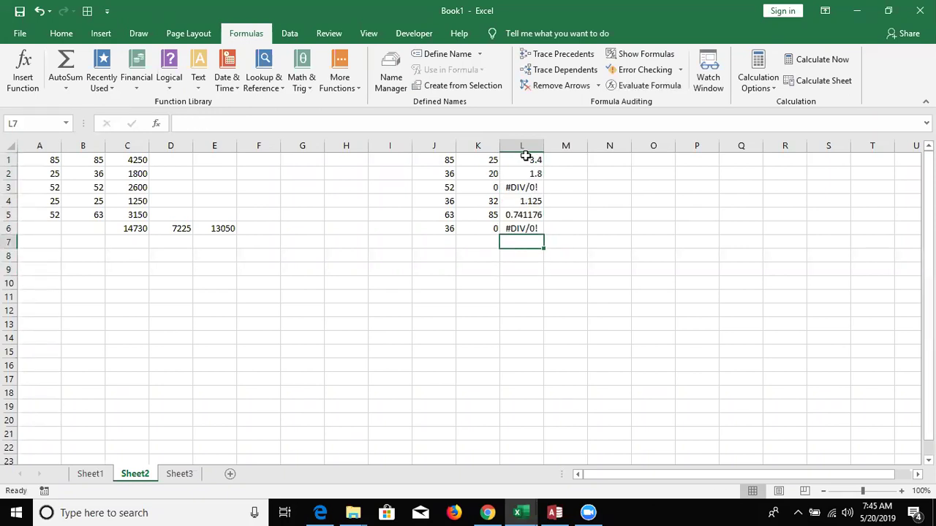
pyautogui.write('=SUM(')
pyautogui.press('Up')
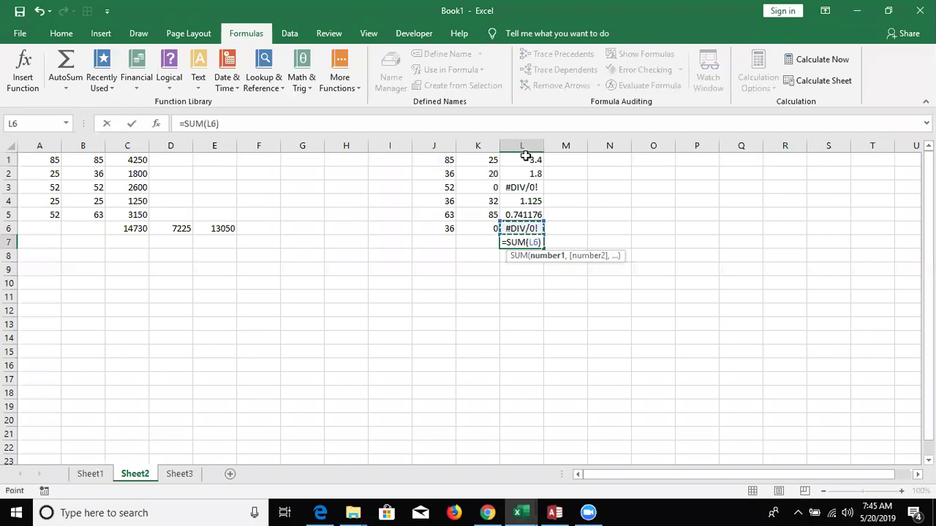
pyautogui.hotkey('shift', 'Up')
pyautogui.hotkey('shift', 'Up')
pyautogui.hotkey('shift', 'Up')
pyautogui.hotkey('shift', 'Up')
pyautogui.hotkey('shift', 'Up')
pyautogui.press('Return')
pyautogui.press('Up')
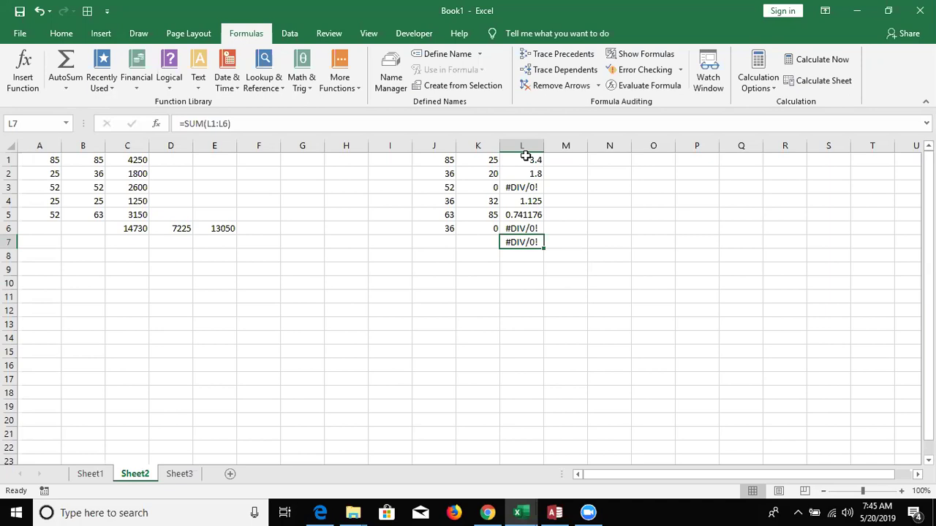
# Step: Enter =IFERROR(L1,0) in M1 beside the first ratio
pyautogui.press('Up')
pyautogui.press('Up')
pyautogui.press('Up')
pyautogui.press('Up')
pyautogui.press('Up')
pyautogui.press('Up')
pyautogui.press('Right')
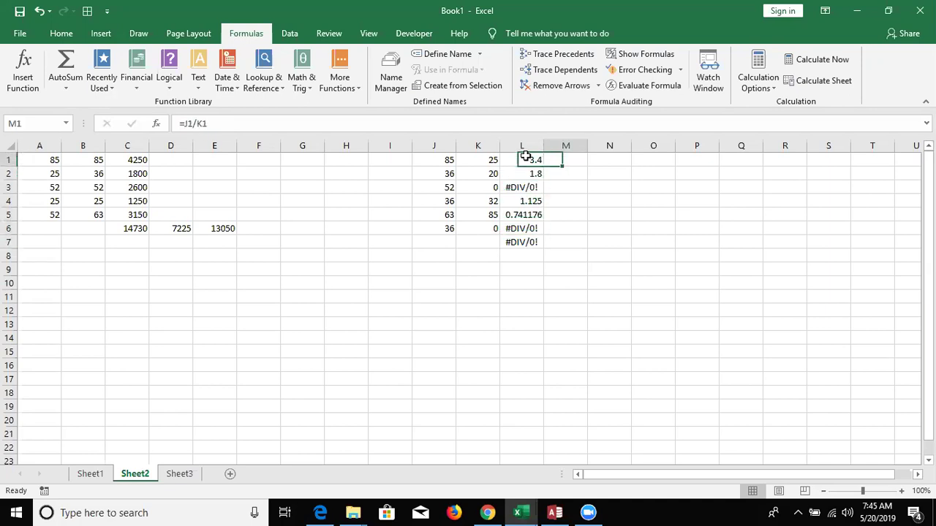
pyautogui.write('=if')
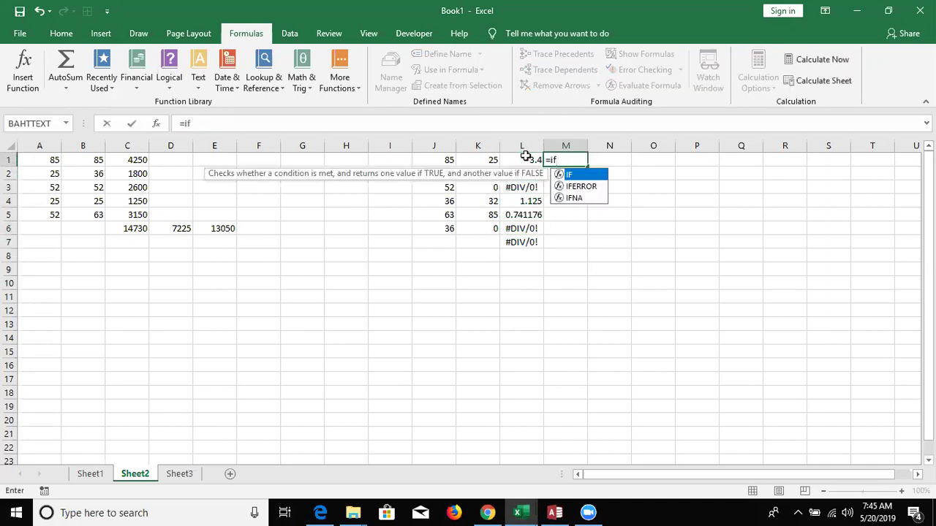
pyautogui.press('Down')
pyautogui.press('Tab')
pyautogui.press('Left')
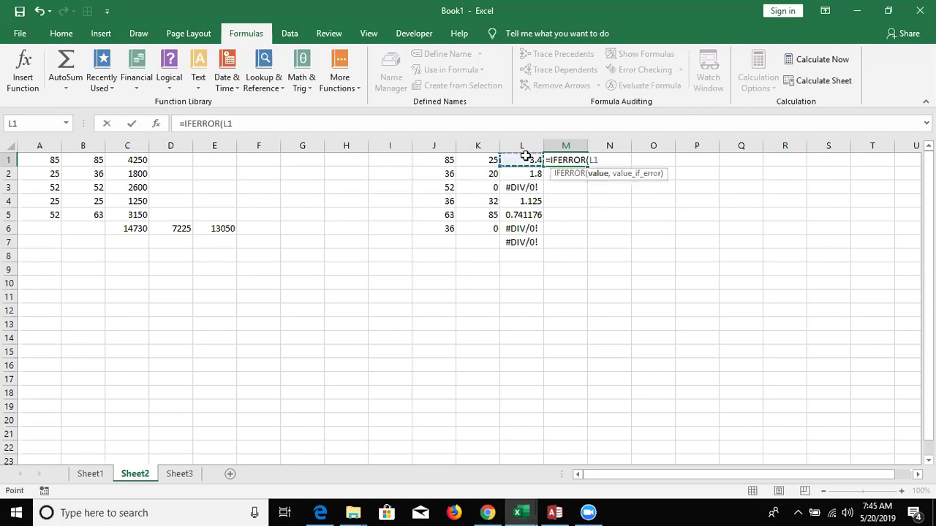
pyautogui.write(',0')
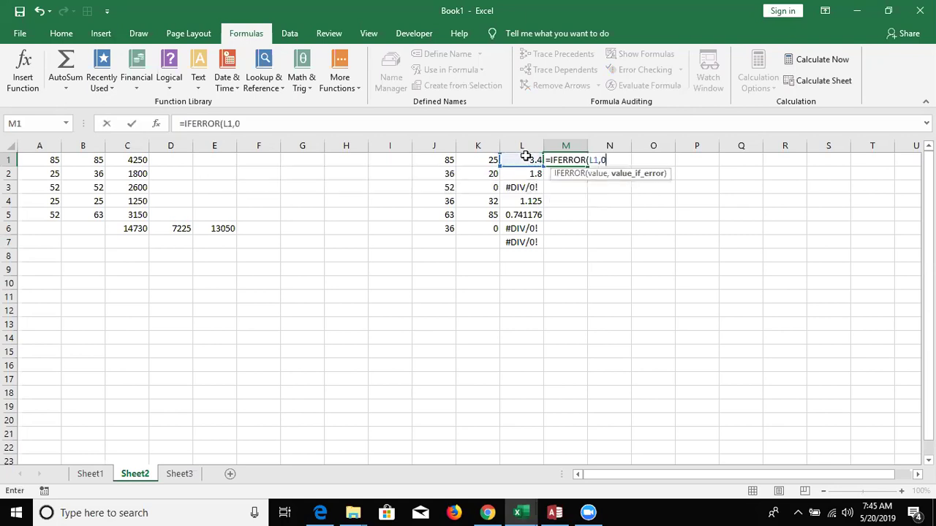
pyautogui.press('Return')
# Step: Fill the IFERROR formula down M1:M6 and total it in M7 to 7.066176
pyautogui.press('Left')
pyautogui.hotkey('ctrl', 'Down')
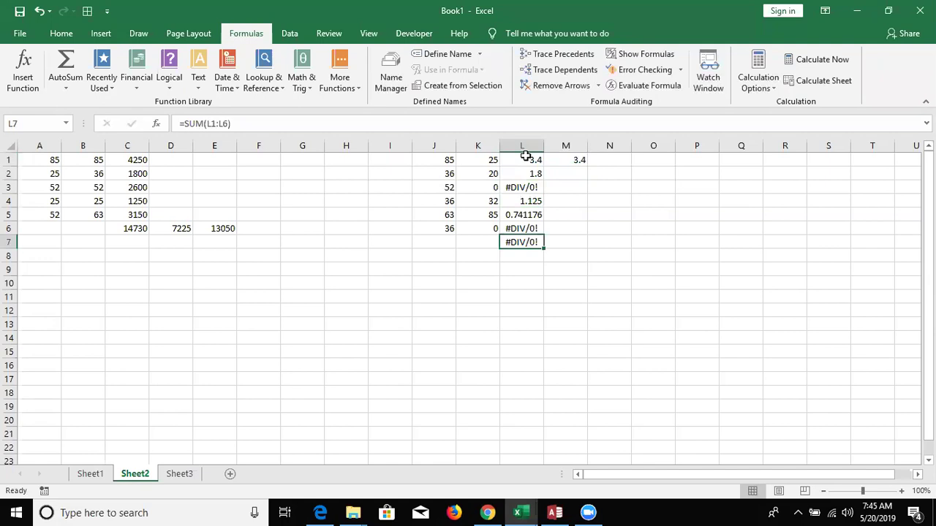
pyautogui.press('Up')
pyautogui.press('Right')
pyautogui.hotkey('ctrl', 'shift', 'Up')
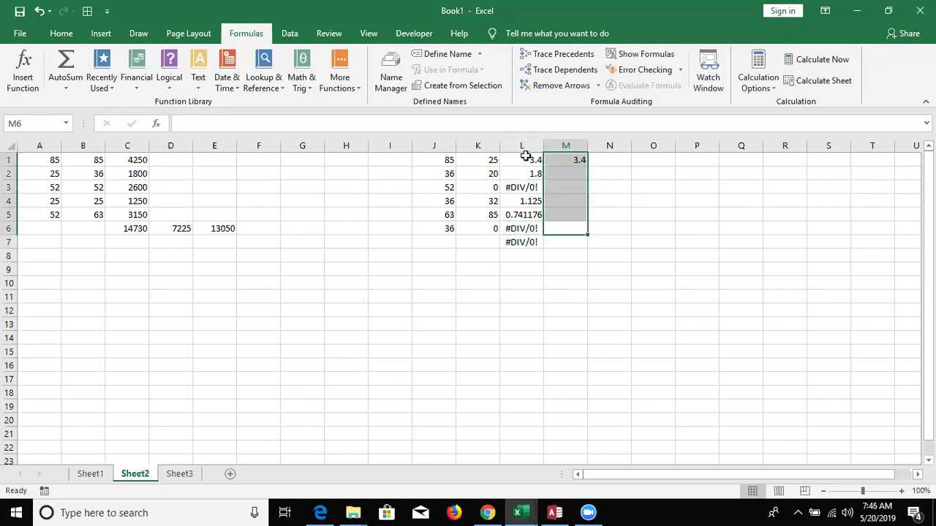
pyautogui.hotkey('ctrl', 'd')
pyautogui.press('Down')
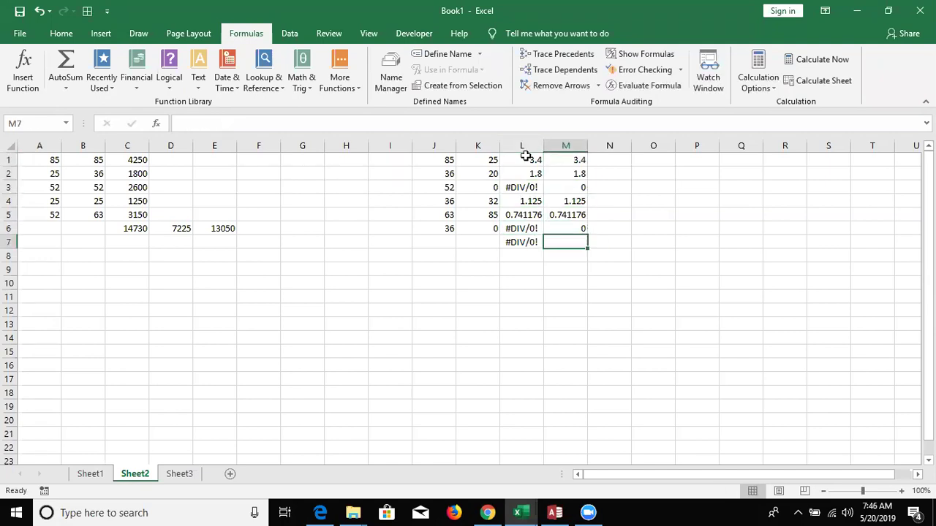
pyautogui.hotkey('alt', '=')
pyautogui.hotkey('alt', '=')
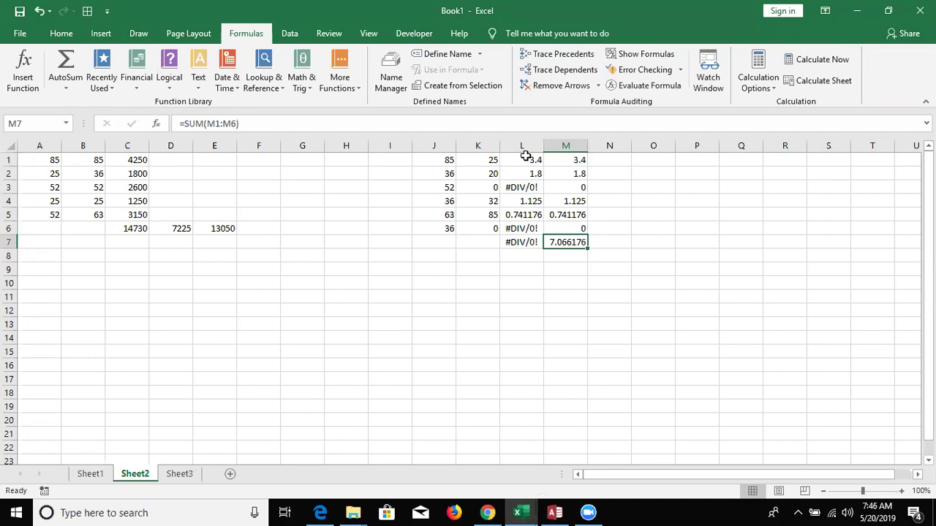
pyautogui.press('Left')
pyautogui.press('Left')
pyautogui.press('Left')
pyautogui.press('Down')
pyautogui.press('Right')
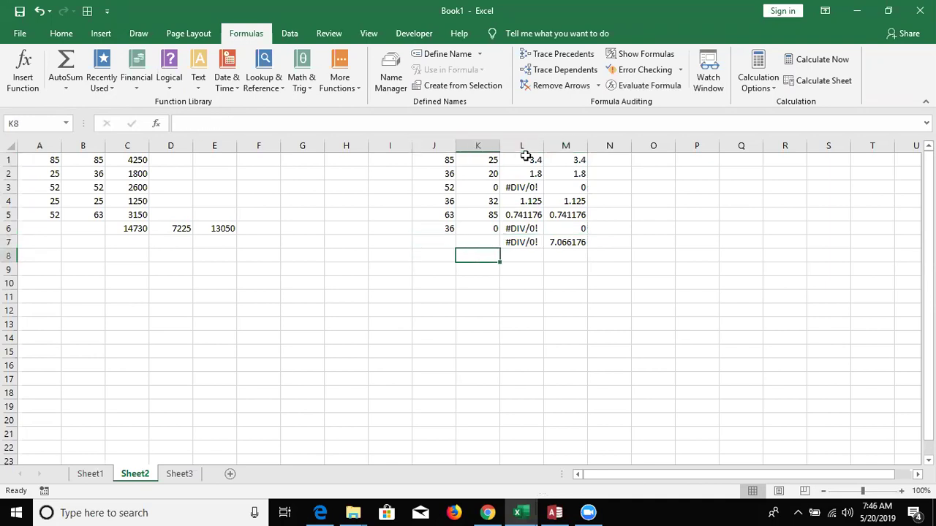
# Step: Put =SUM(IFERROR(K1:K6,0)) in K8 as an array formula, returning 162
pyautogui.write('=sum')
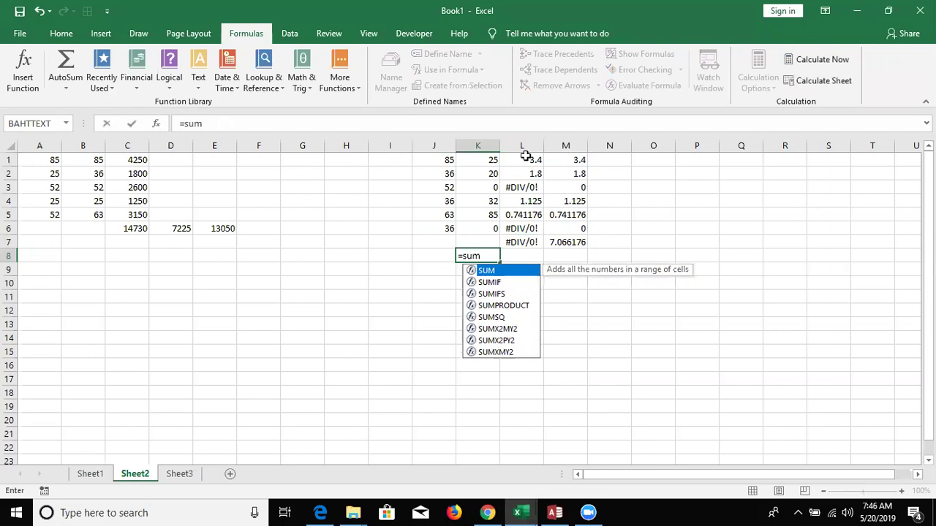
pyautogui.press('Tab')
pyautogui.write('if')
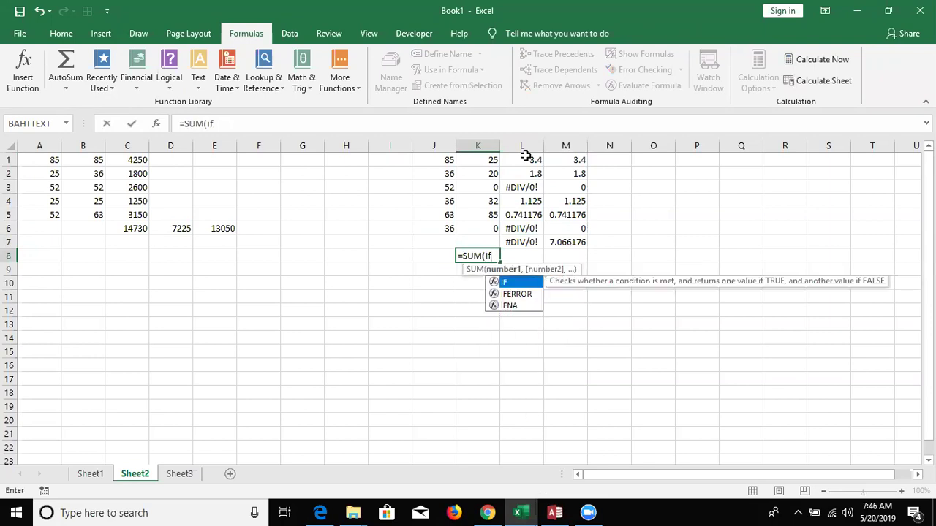
pyautogui.press('Down')
pyautogui.press('Tab')
pyautogui.press('Up')
pyautogui.press('Up')
pyautogui.hotkey('ctrl', 'shift', 'Up')
pyautogui.write(',0)')
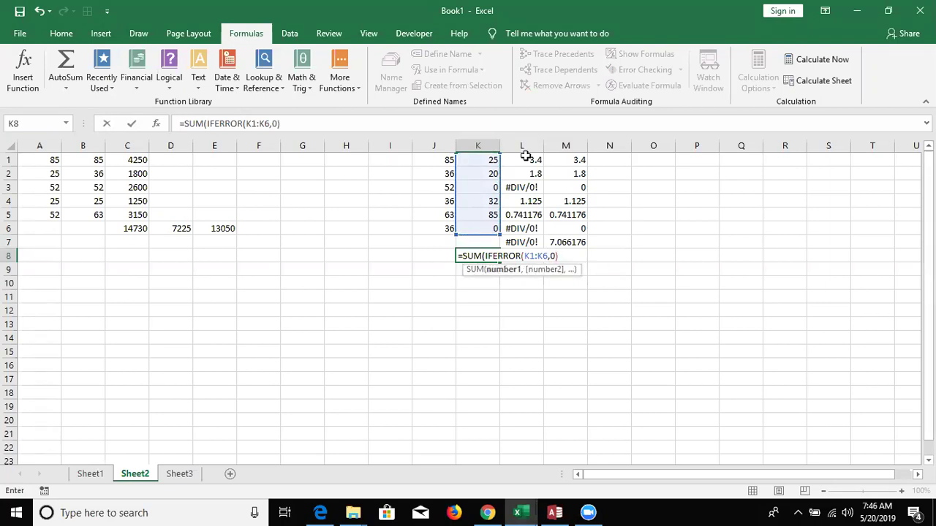
pyautogui.press('Return')
pyautogui.press('Return')
pyautogui.press('Up')
pyautogui.press('Down')
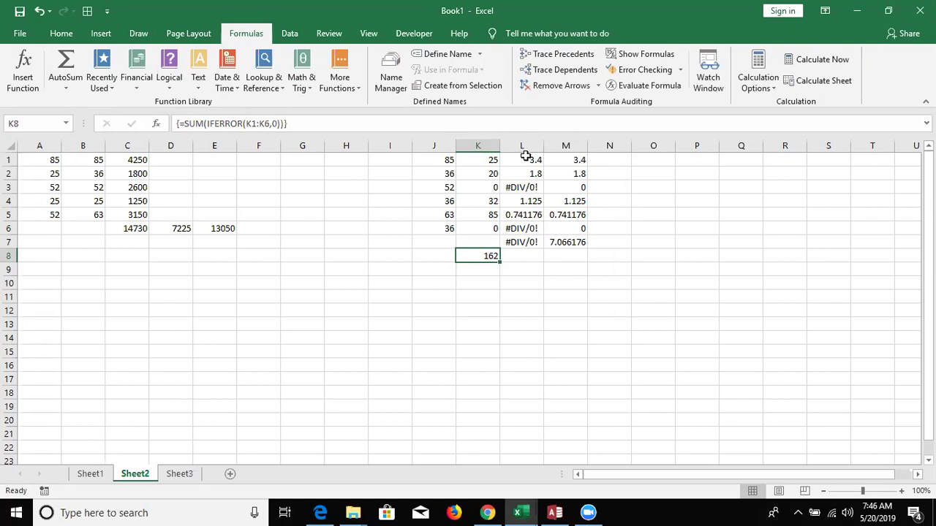
# Step: Put the array formula {=MAX(IFERROR(K1:K6,0))} in K9, returning 85, then go to the PDF
pyautogui.press('Left')
pyautogui.press('Down')
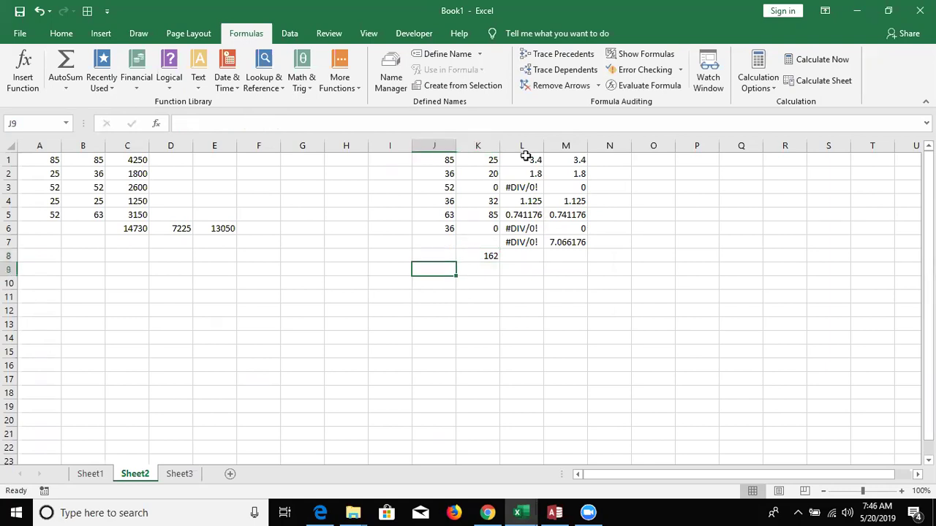
pyautogui.press('Right')
pyautogui.write('=ma')
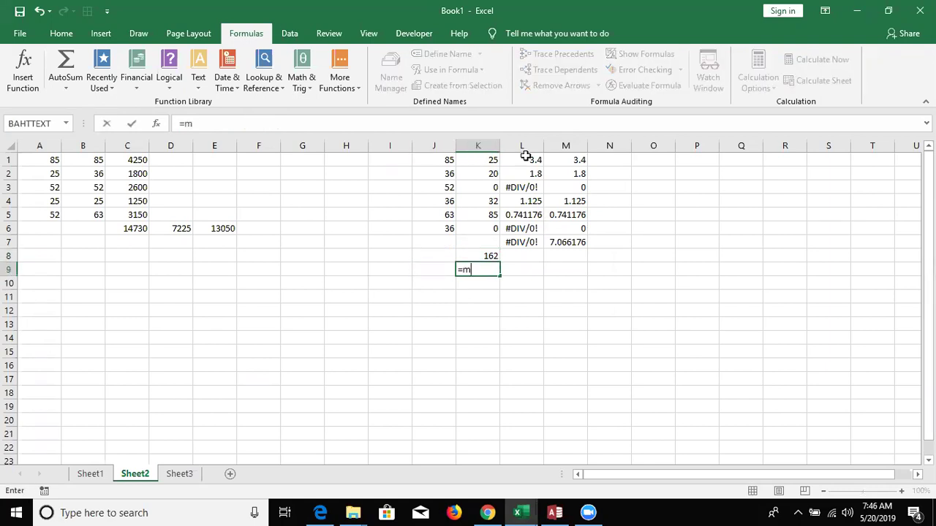
pyautogui.write('x')
pyautogui.press('Tab')
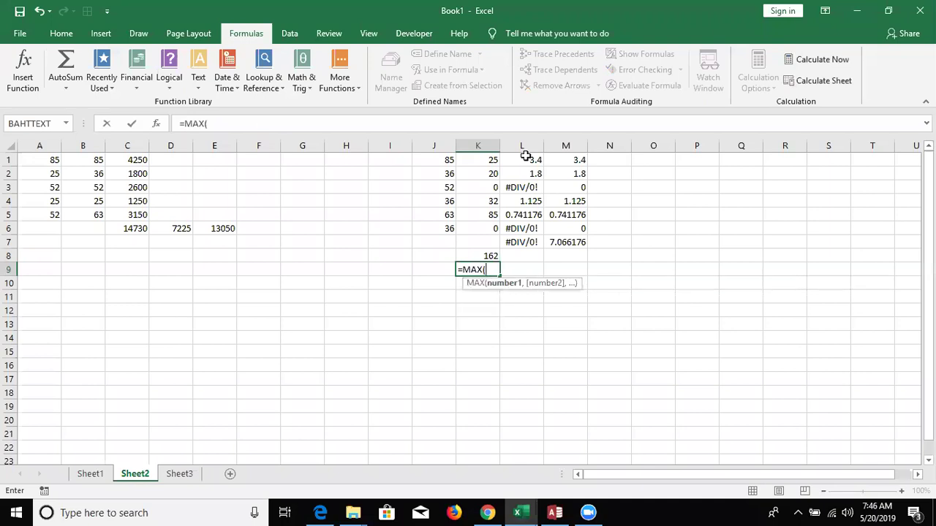
pyautogui.write('if')
pyautogui.press('Down')
pyautogui.press('Tab')
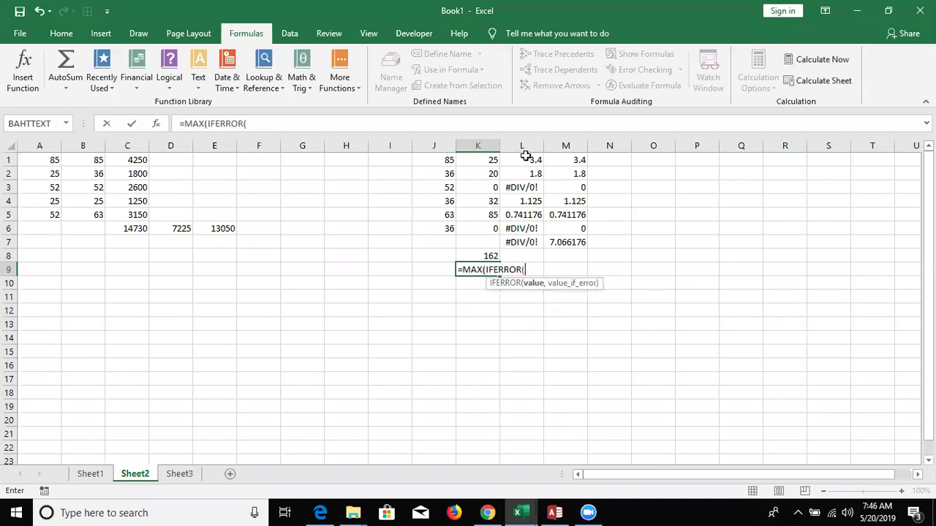
pyautogui.press('Up')
pyautogui.press('Up')
pyautogui.press('Up')
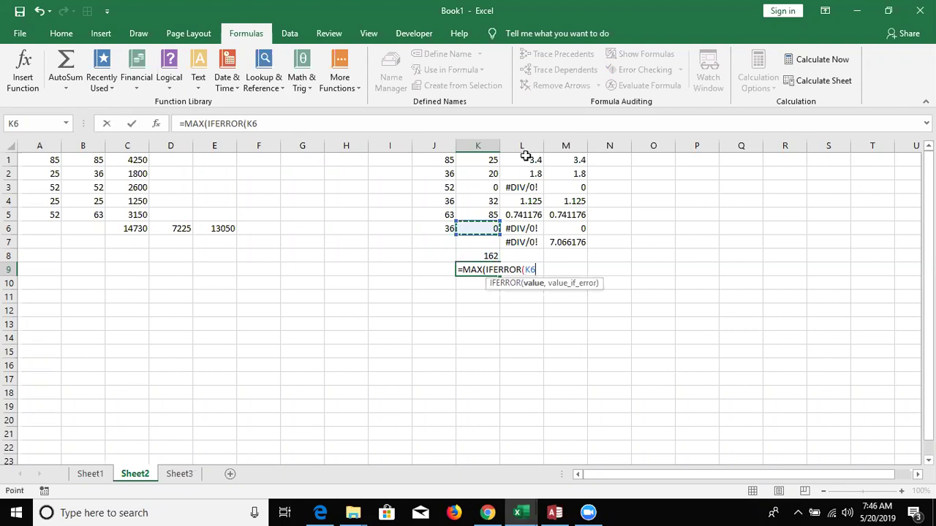
pyautogui.hotkey('ctrl', 'shift', 'Up')
pyautogui.write(',0)')
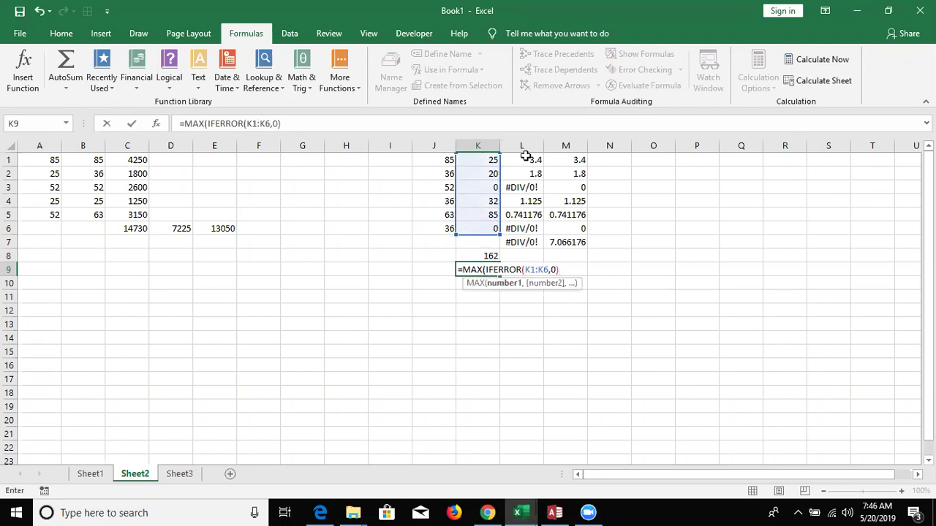
pyautogui.hotkey('ctrl', 'shift', 'Return')
pyautogui.press('Return')
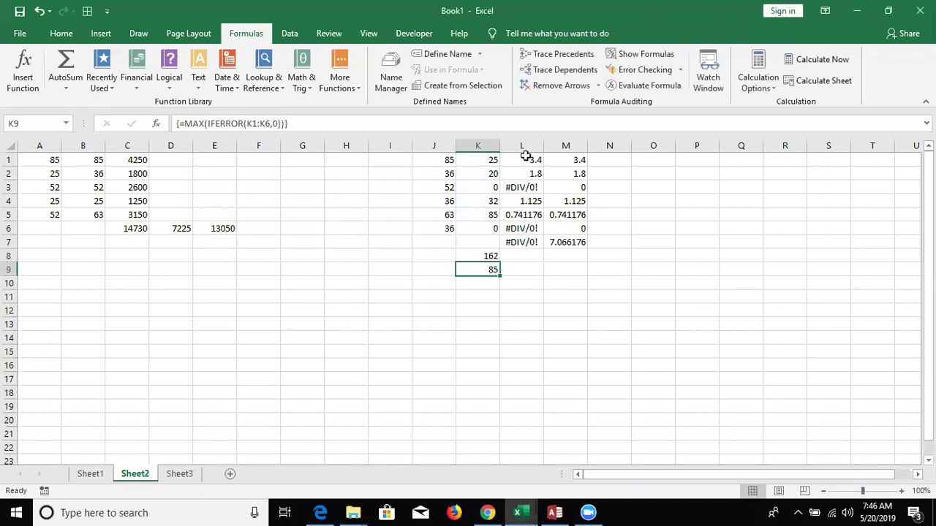
pyautogui.press('Return')
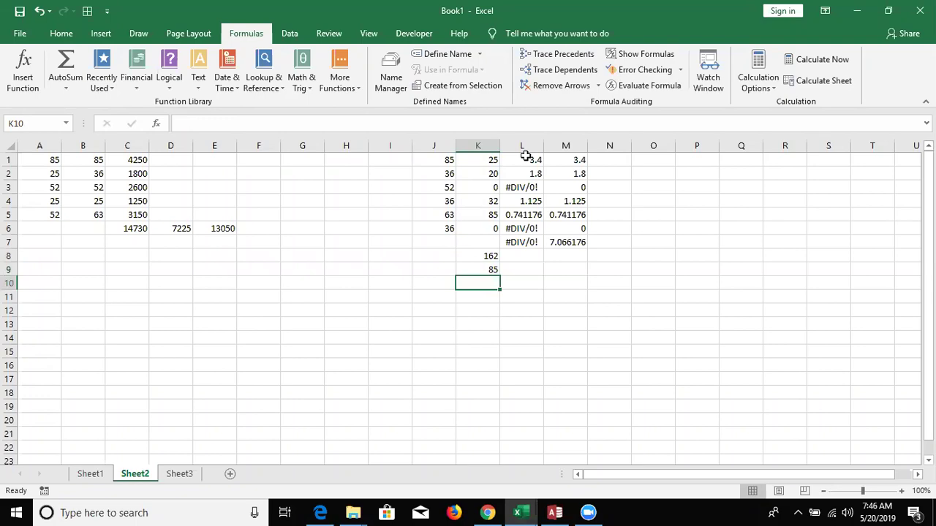
pyautogui.hotkey('alt', 'Tab')
pyautogui.hotkey('alt', 'Tab')
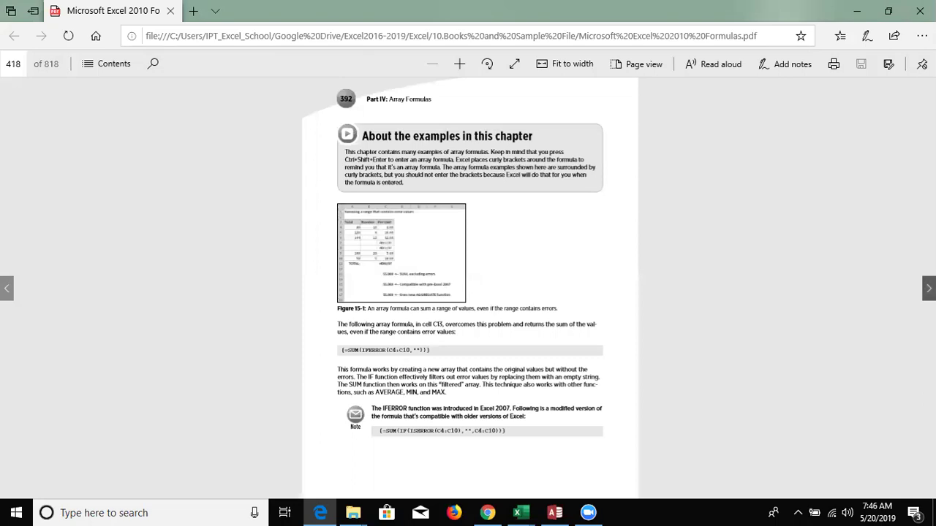
# Step: Read the PDF's next page on counting error values in a range, then return to Excel
pyautogui.press('Right')
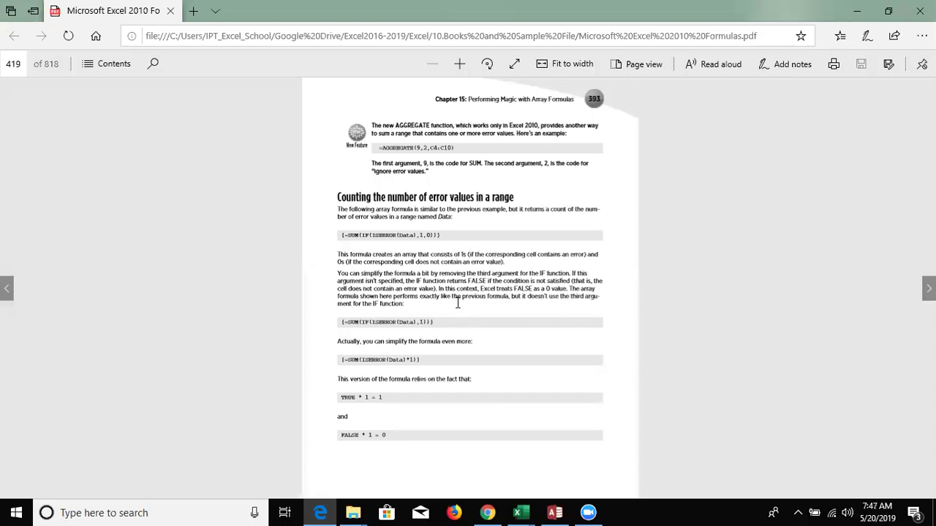
pyautogui.doubleClick(362, 202)
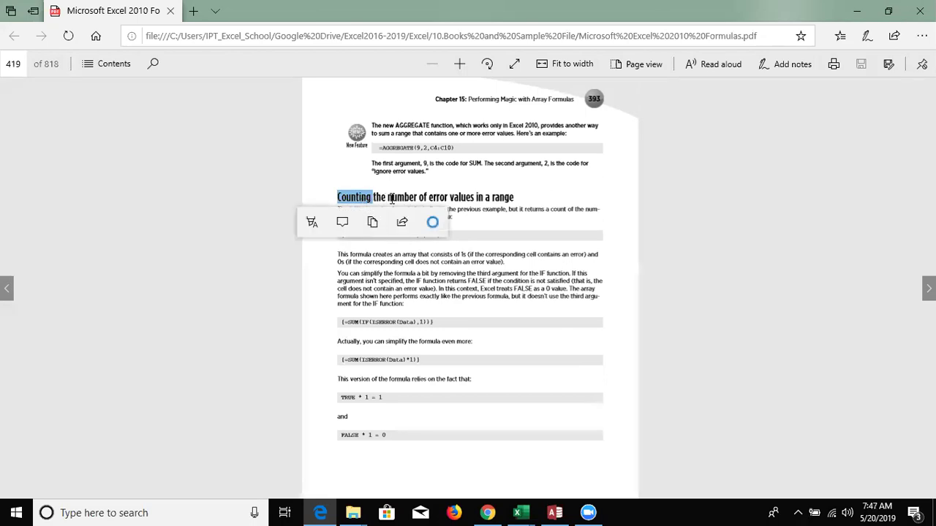
pyautogui.doubleClick(391, 198)
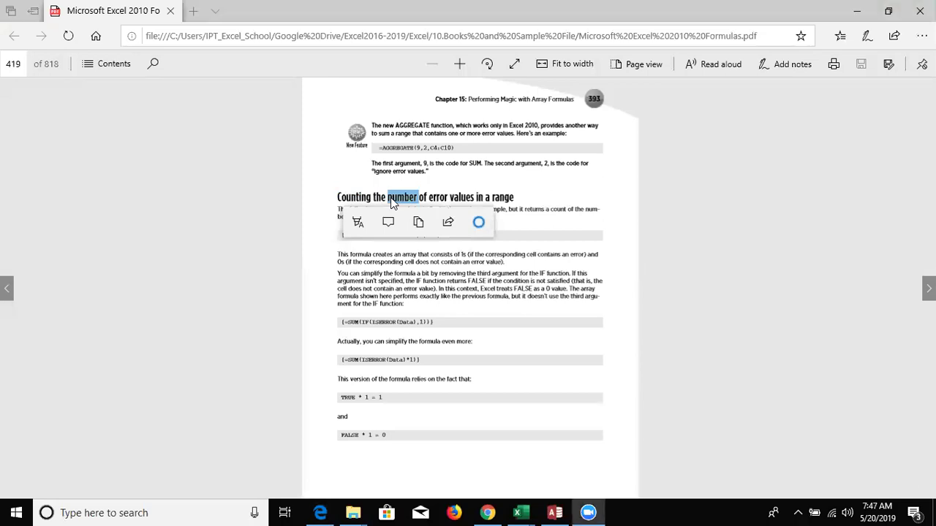
pyautogui.hotkey('alt', 'Tab')
pyautogui.hotkey('alt', 'Tab')
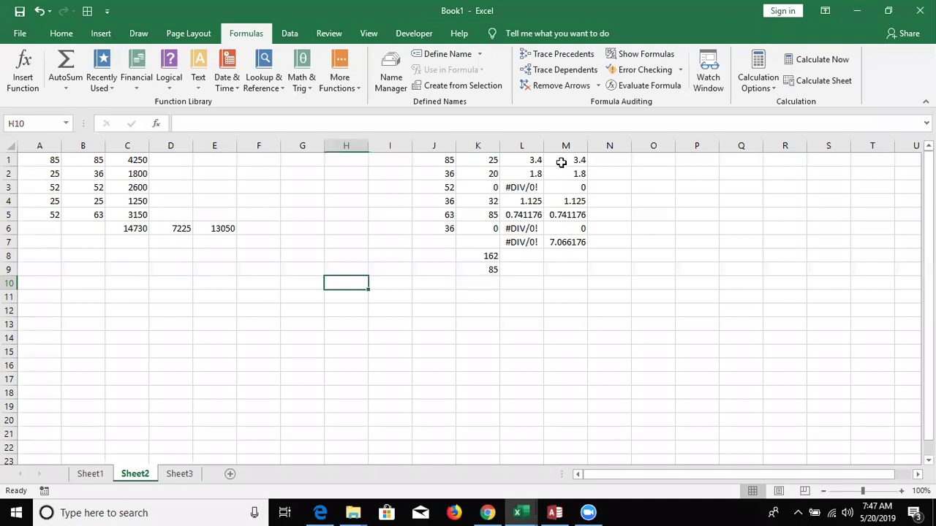
# Step: Start a SUM formula in cell L8 below the ratio results
pyautogui.moveTo(534, 159); pyautogui.dragTo(530, 241)
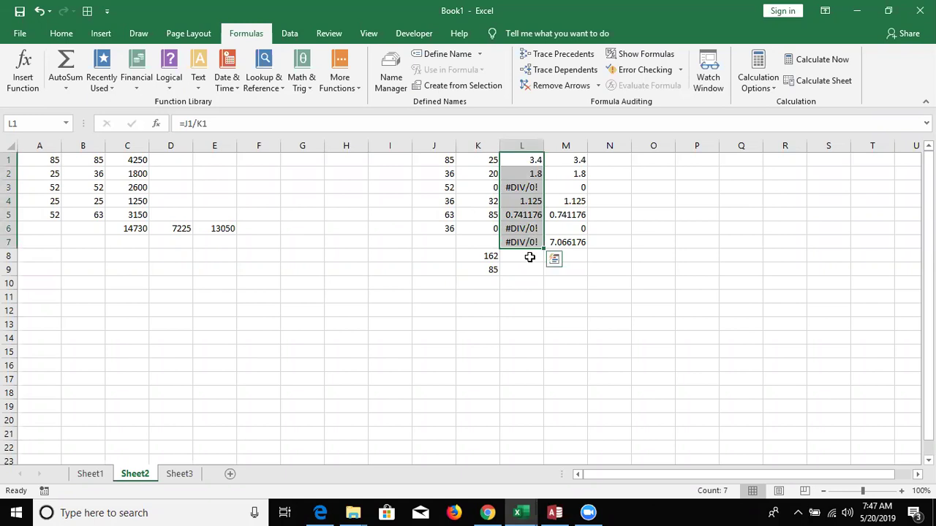
pyautogui.click(530, 257)
pyautogui.write('=s')
pyautogui.press('BackSpace')
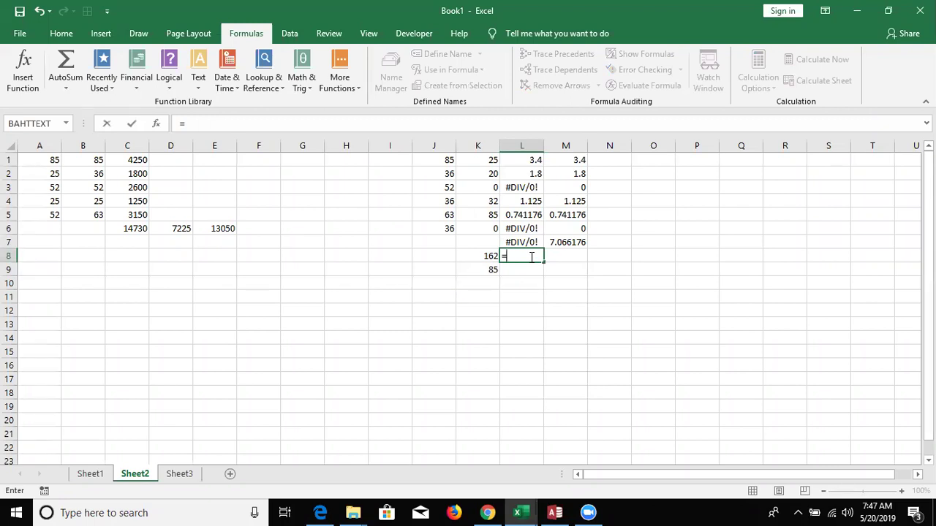
pyautogui.write('sum')
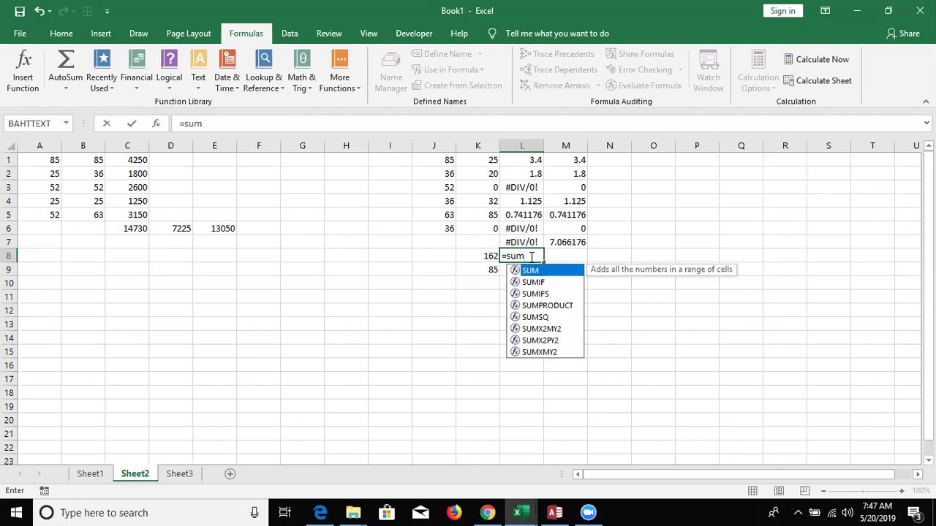
pyautogui.press('Tab')
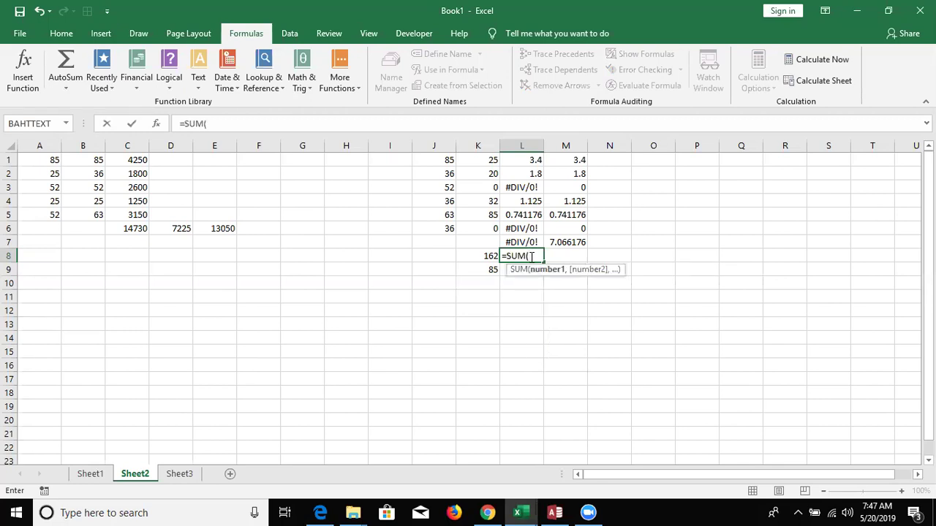
pyautogui.press('Up')
pyautogui.press('BackSpace')
pyautogui.press('BackSpace')
# Step: Complete L8's formula as =SUM(ISERROR(L1:L7)) over the range L1:L7
pyautogui.write('if')
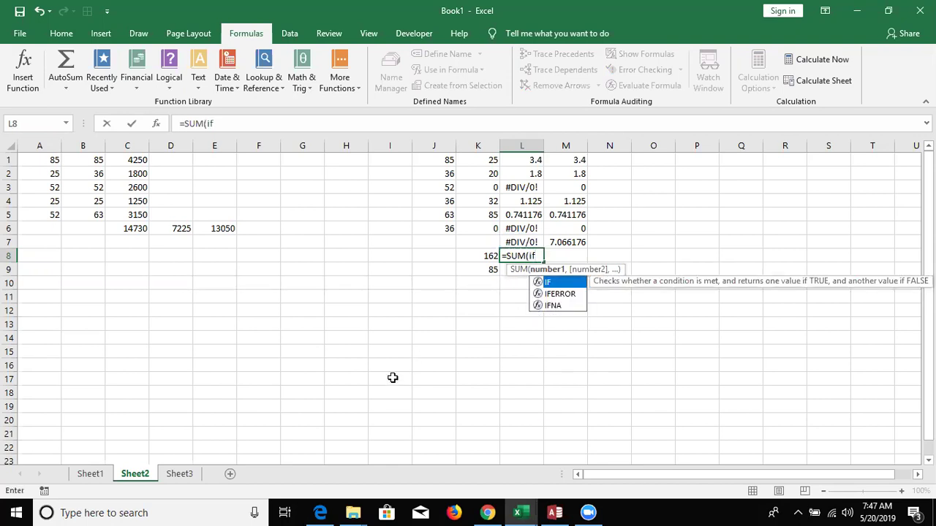
pyautogui.press('BackSpace')
pyautogui.write('s')
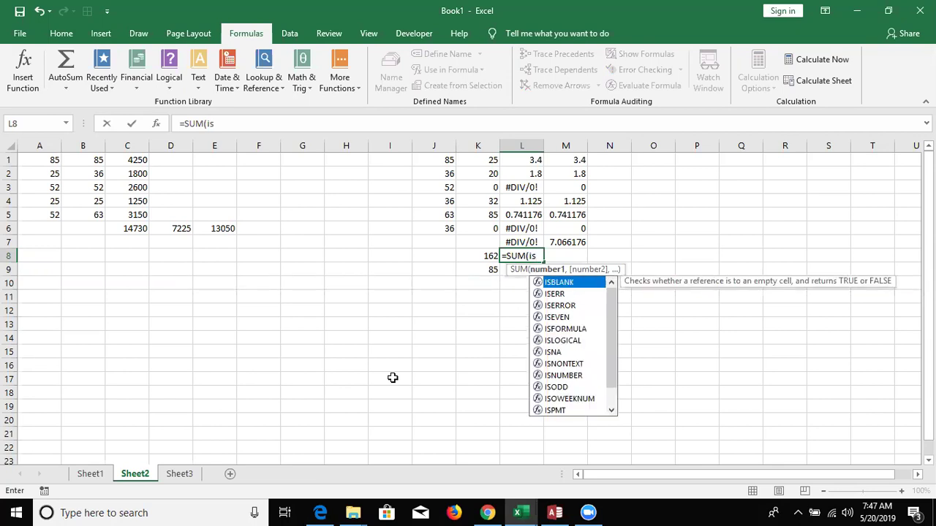
pyautogui.press('Down')
pyautogui.press('Down')
pyautogui.press('Tab')
pyautogui.press('Up')
pyautogui.hotkey('ctrl', 'shift', 'Up')
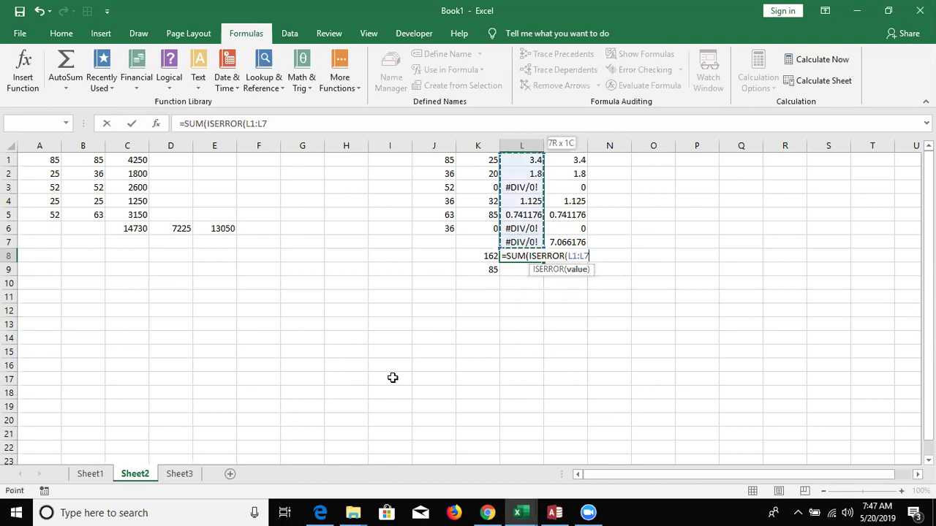
pyautogui.write(')')
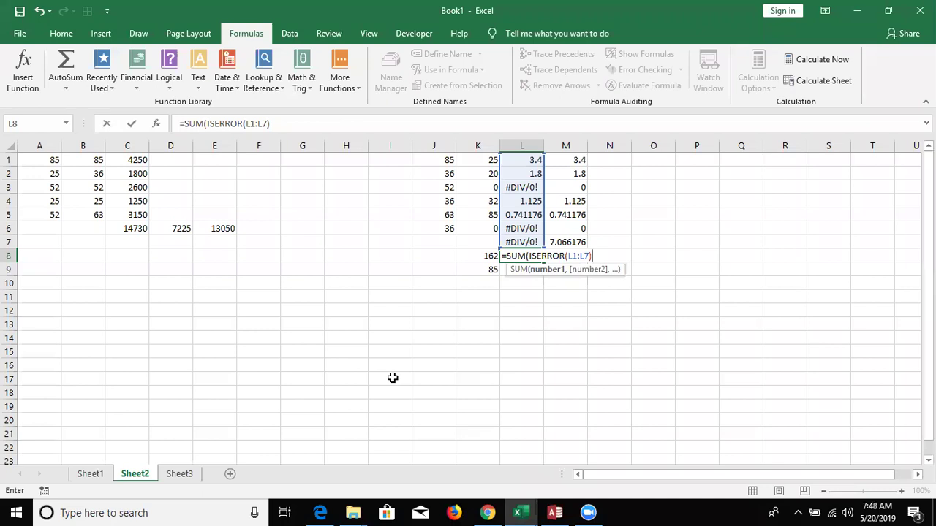
# Step: Accept Excel's correction and re-enter L8's =SUM(ISERROR(L1:L7)) as an array formula
pyautogui.press('Return')
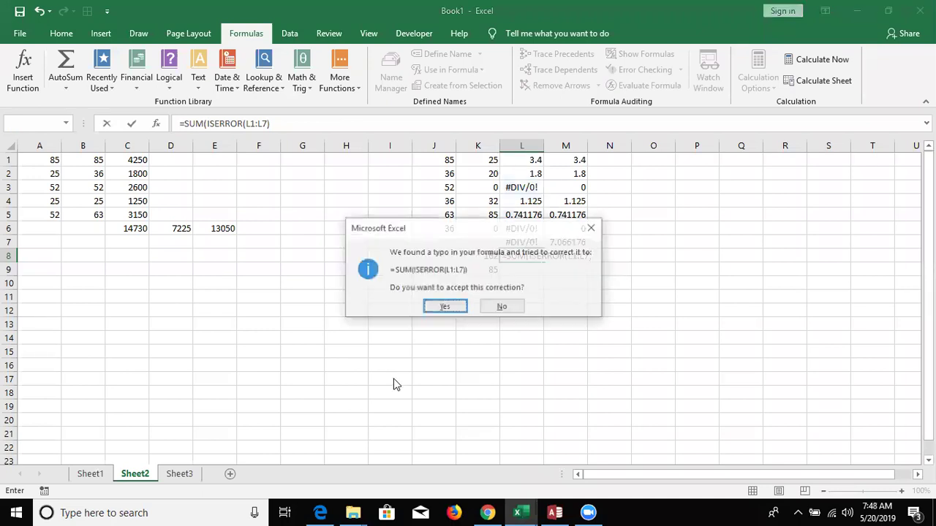
pyautogui.press('Return')
pyautogui.press('Up')
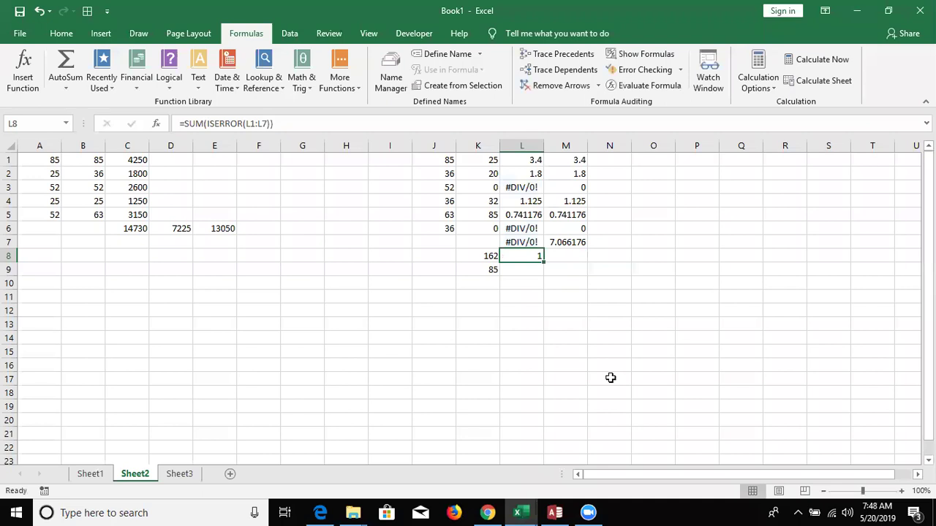
pyautogui.doubleClick(527, 256)
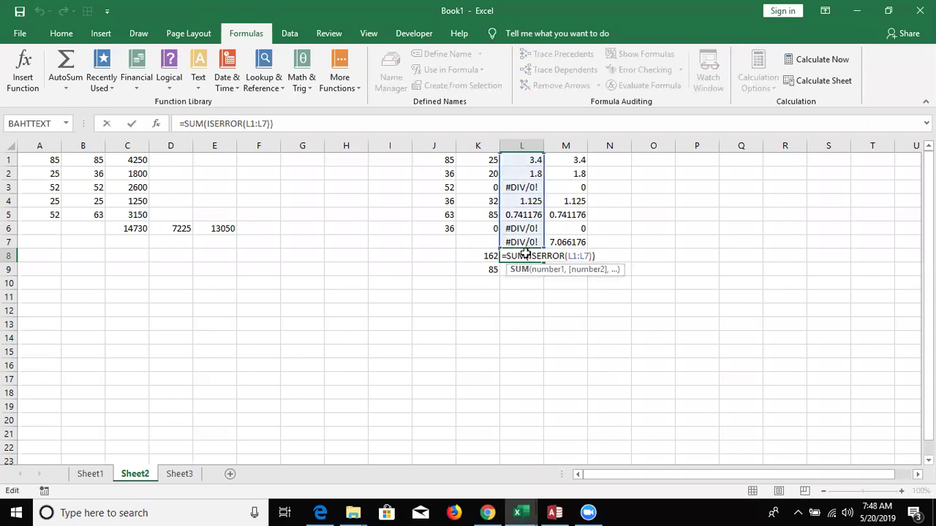
pyautogui.hotkey('ctrl', 'shift', 'Return')
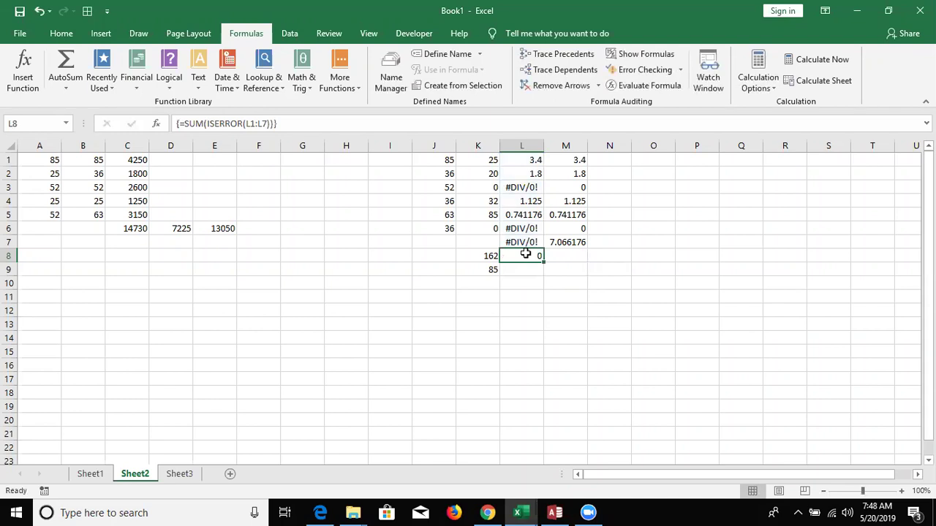
# Step: Step through Evaluate Formula on L8, which returns 0, then reopen L8 for editing
pyautogui.click(667, 86)
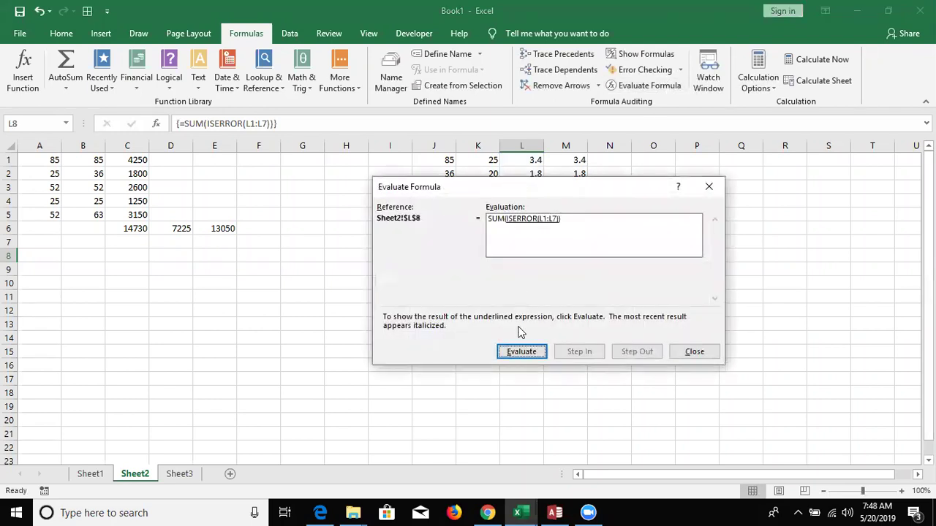
pyautogui.click(520, 354)
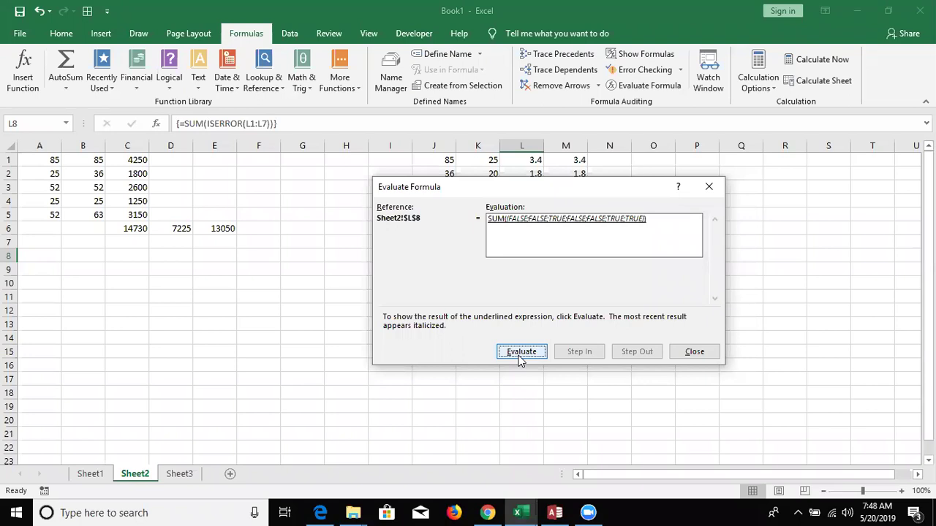
pyautogui.press('Escape')
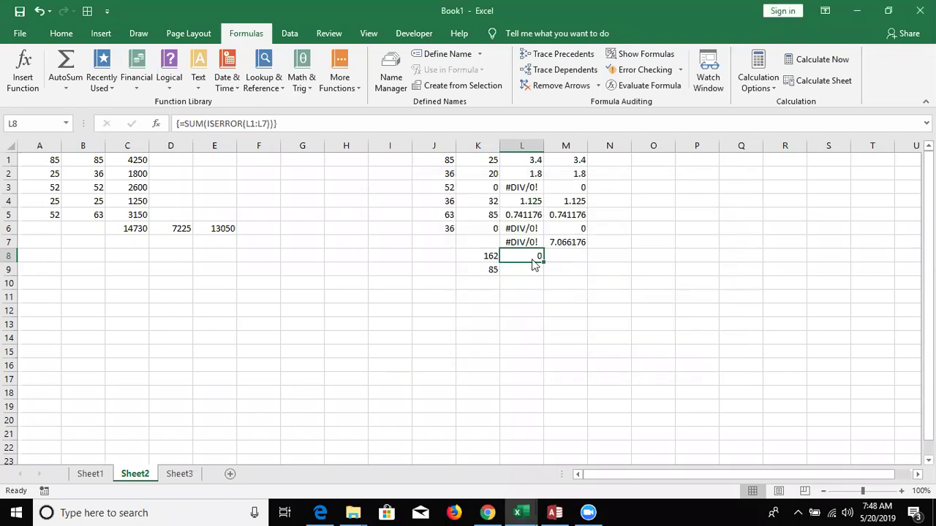
pyautogui.doubleClick(536, 255)
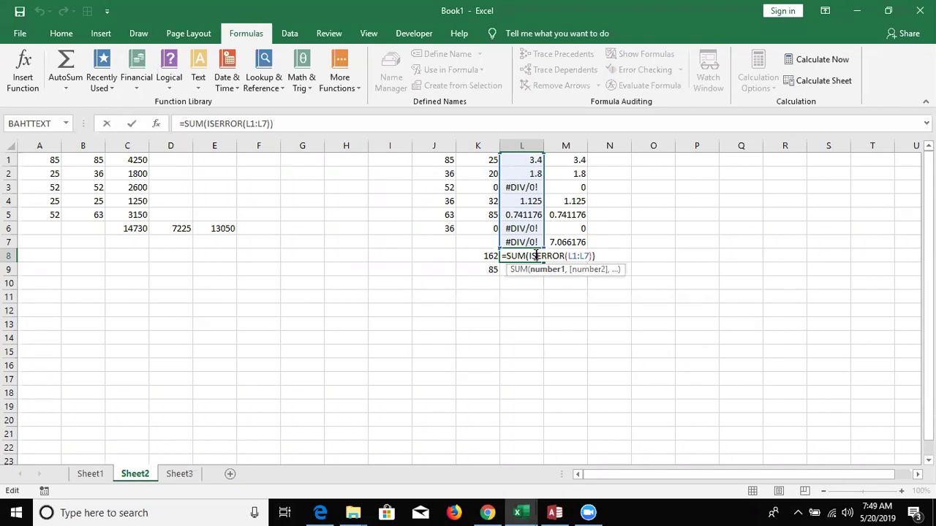
# Step: Change L8 to the array formula {=SUM(ISERROR(L1:L7)*1)}
pyautogui.click(593, 256)
pyautogui.write('*1')
pyautogui.hotkey('ctrl', 'shift', 'Return')
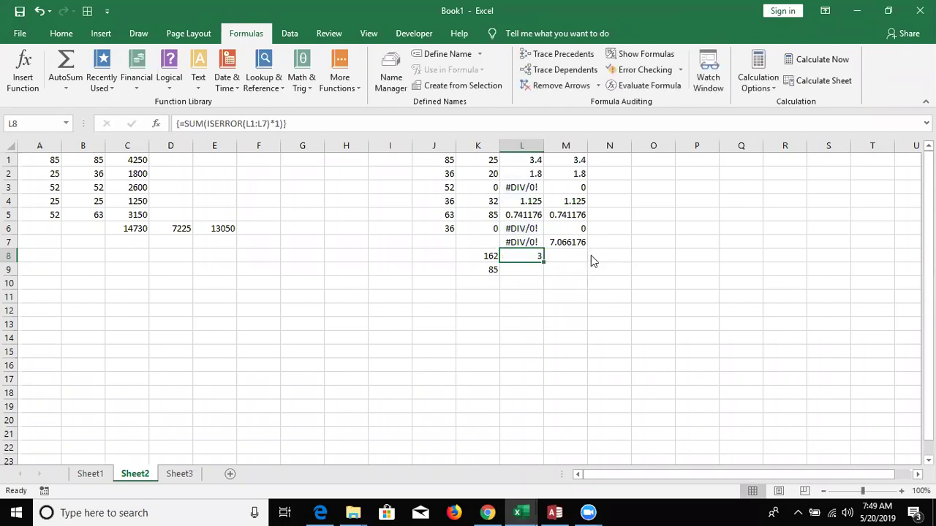
# Step: Step through Evaluate Formula on L8 to confirm it counts 3 errors
pyautogui.click(634, 87)
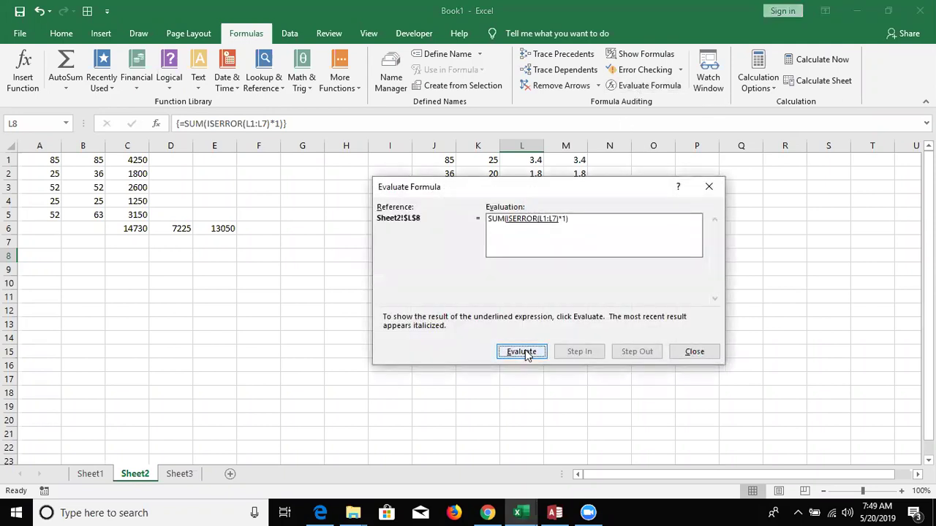
pyautogui.click(524, 355)
pyautogui.click(524, 354)
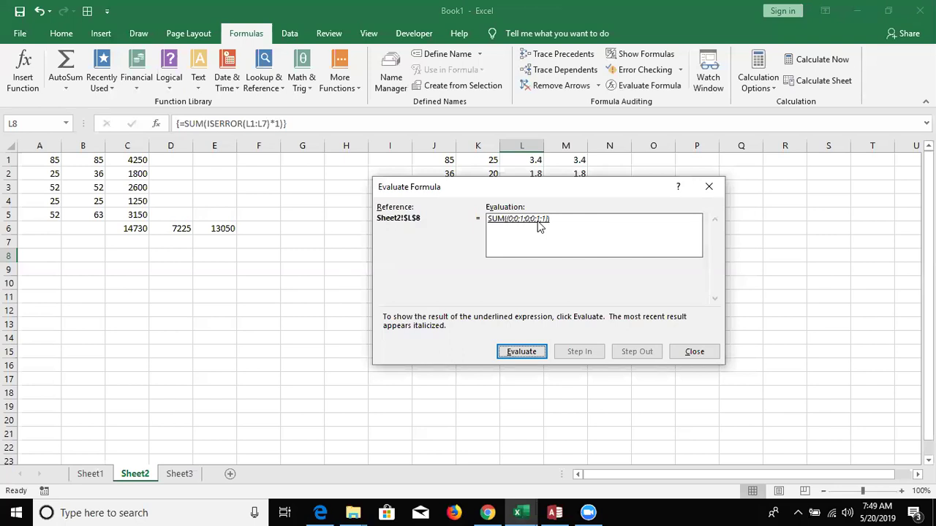
pyautogui.click(522, 351)
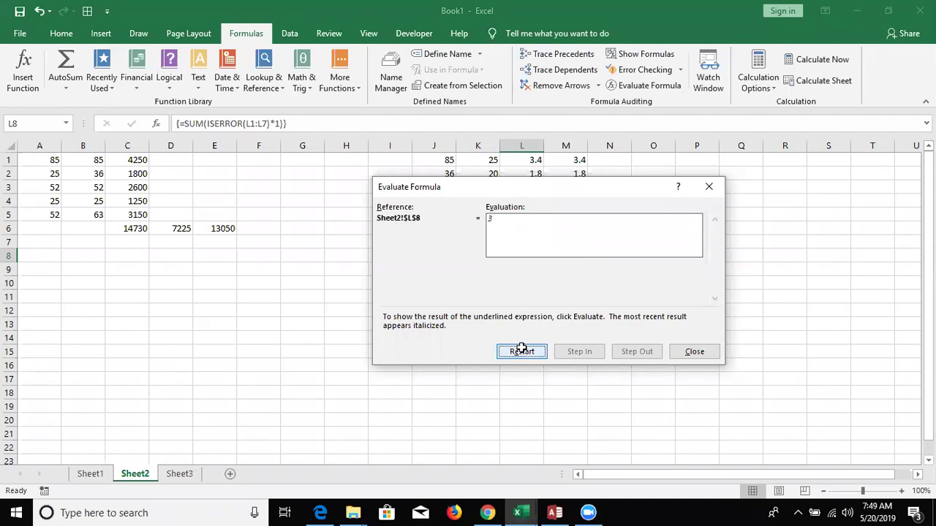
pyautogui.press('Escape')
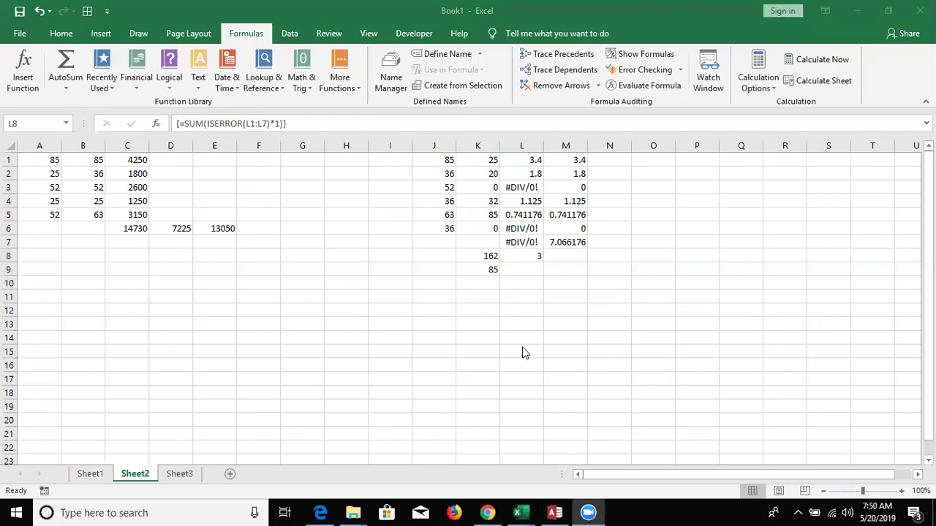
# Step: Show the PDF's counting-errors page full screen and study its ISERROR formula variants, including {=SUM(ISERROR(Data)*1)}
pyautogui.hotkey('alt', 'Tab')
pyautogui.hotkey('alt', 'Tab')
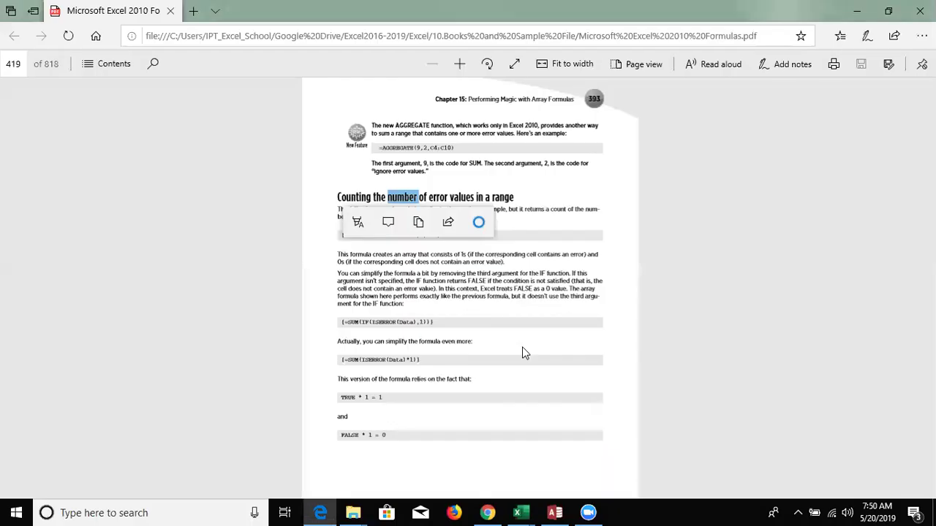
pyautogui.click(454, 351)
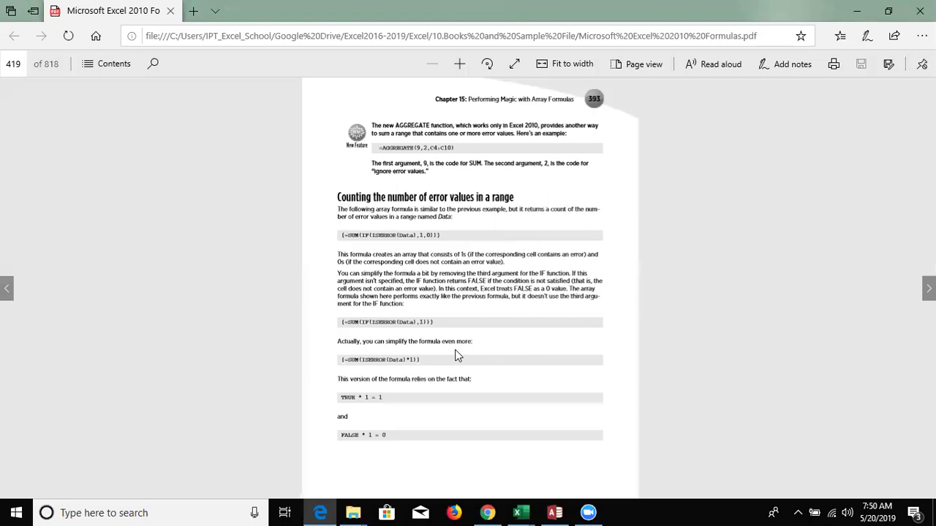
pyautogui.doubleClick(410, 360)
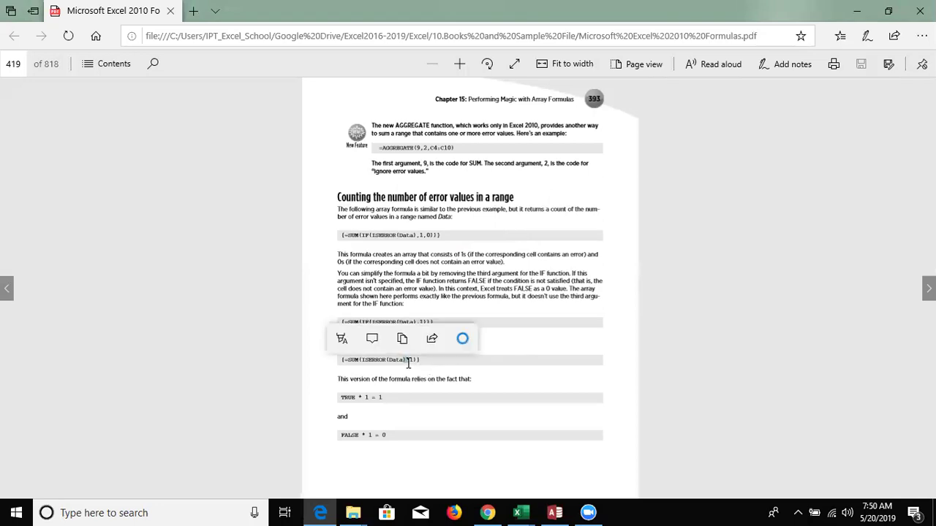
pyautogui.click(418, 377)
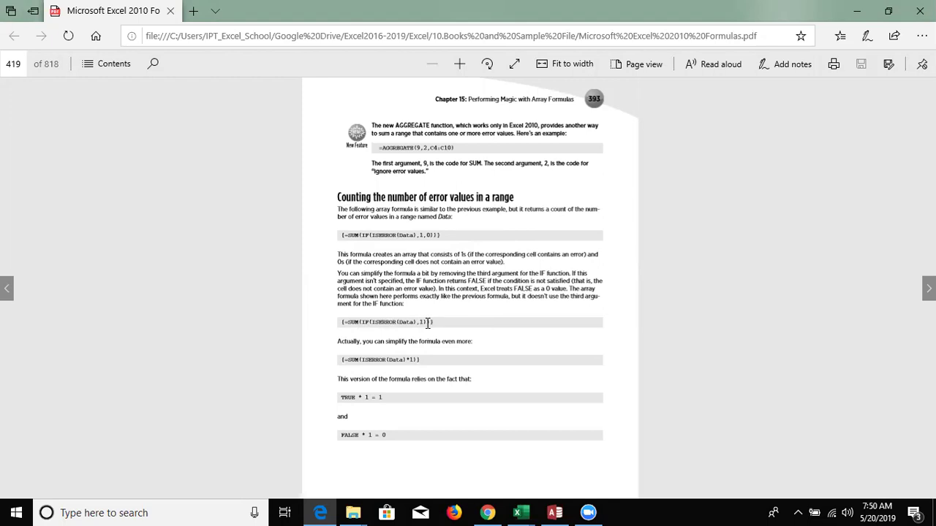
pyautogui.moveTo(430, 323); pyautogui.dragTo(350, 323)
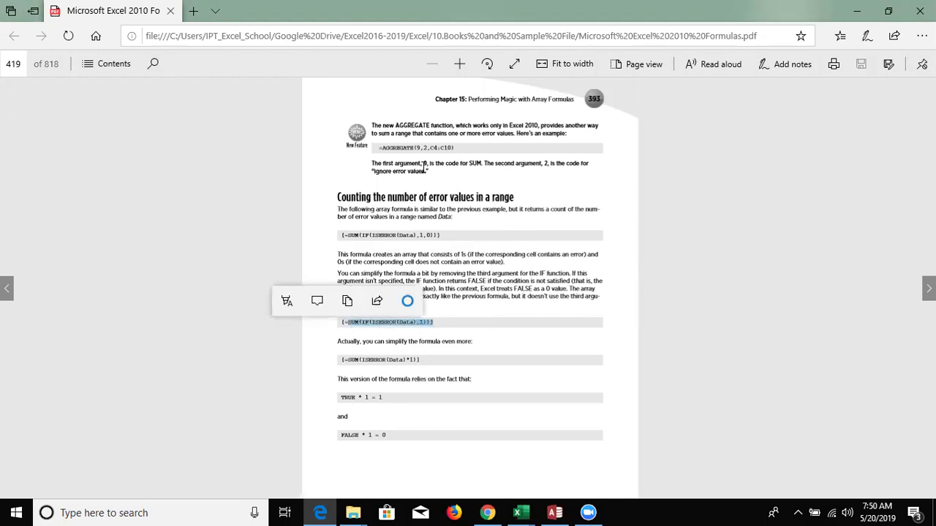
pyautogui.click(516, 67)
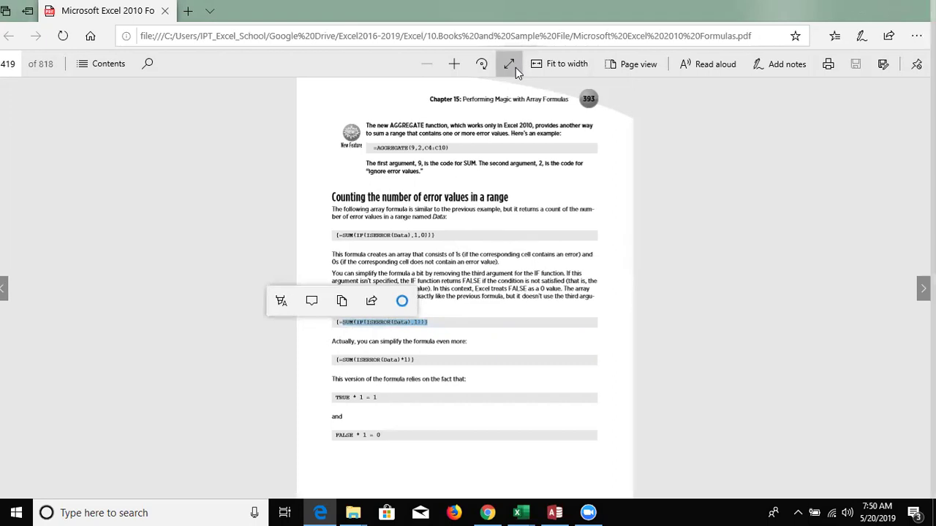
pyautogui.click(338, 322)
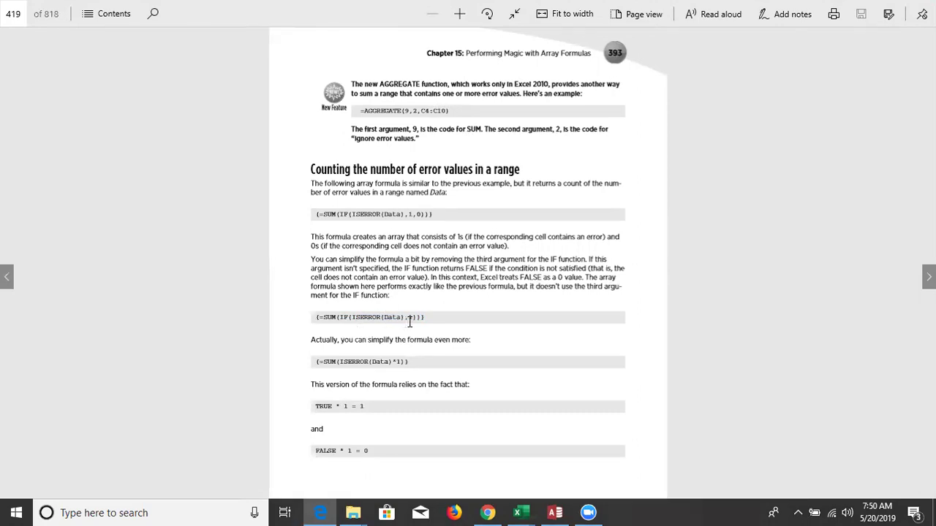
pyautogui.moveTo(405, 322); pyautogui.dragTo(422, 319)
pyautogui.click(415, 317)
pyautogui.doubleClick(395, 363)
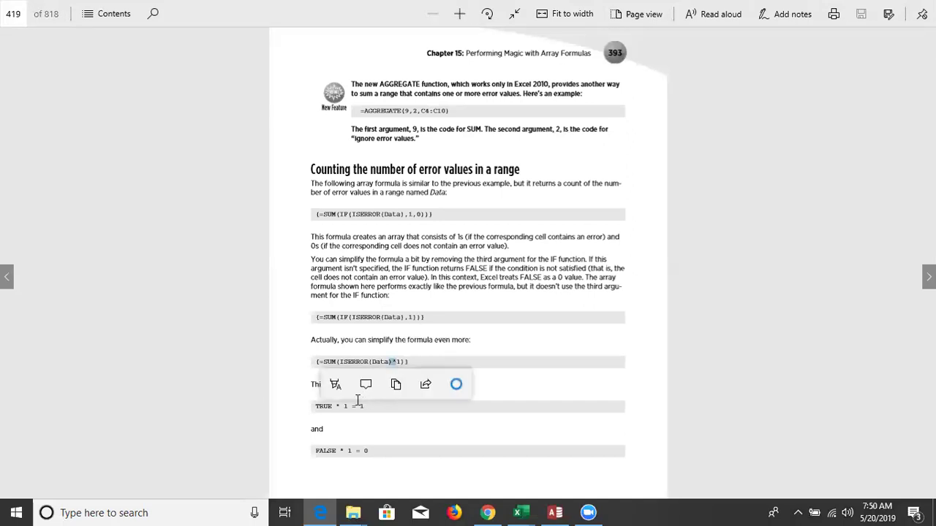
pyautogui.click(346, 426)
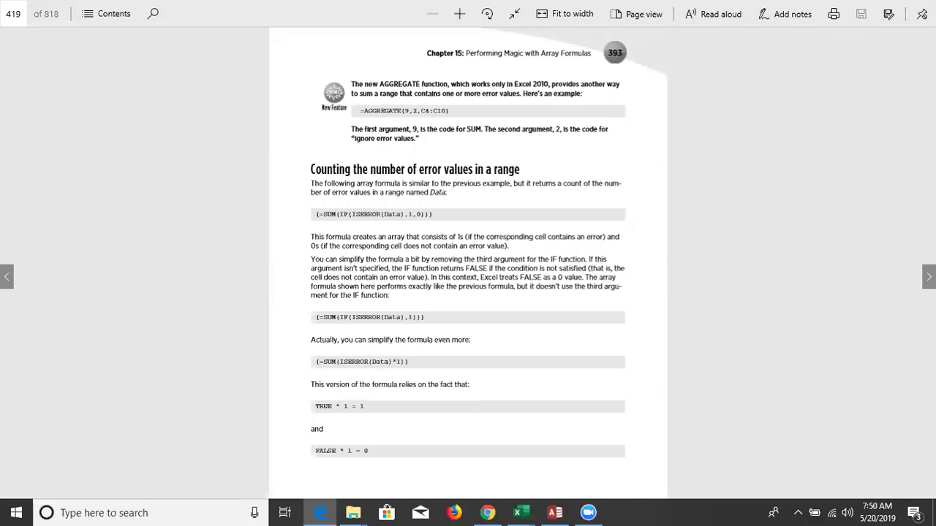
# Step: Turn to the book page on summing the n largest values, read it, and return to Excel
pyautogui.click(929, 277)
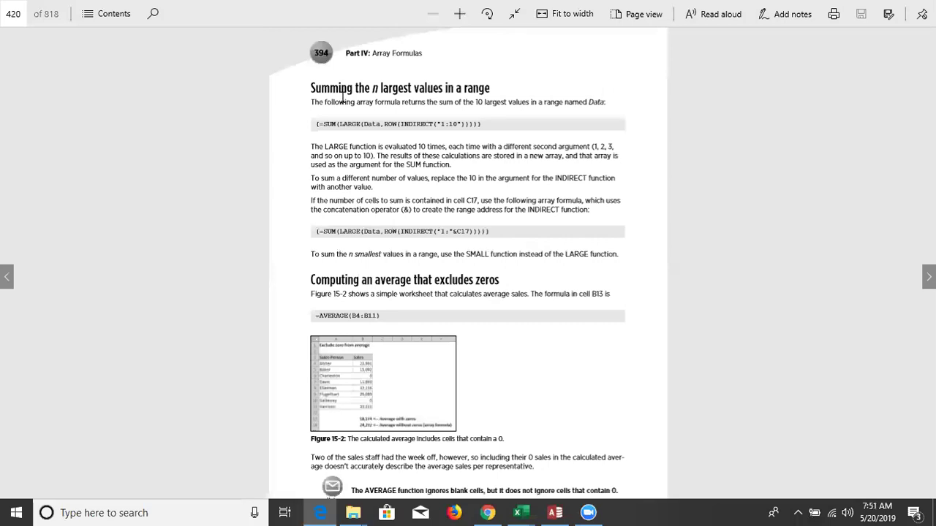
pyautogui.doubleClick(364, 89)
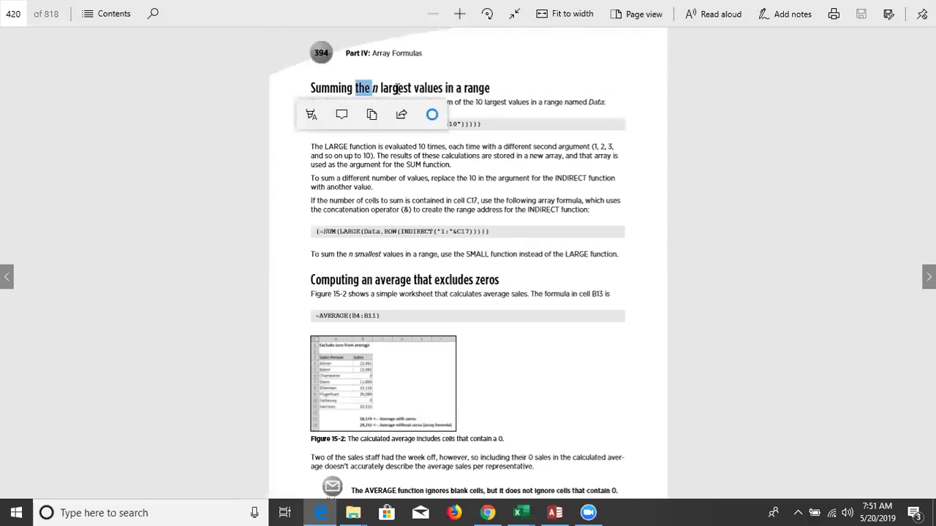
pyautogui.doubleClick(474, 87)
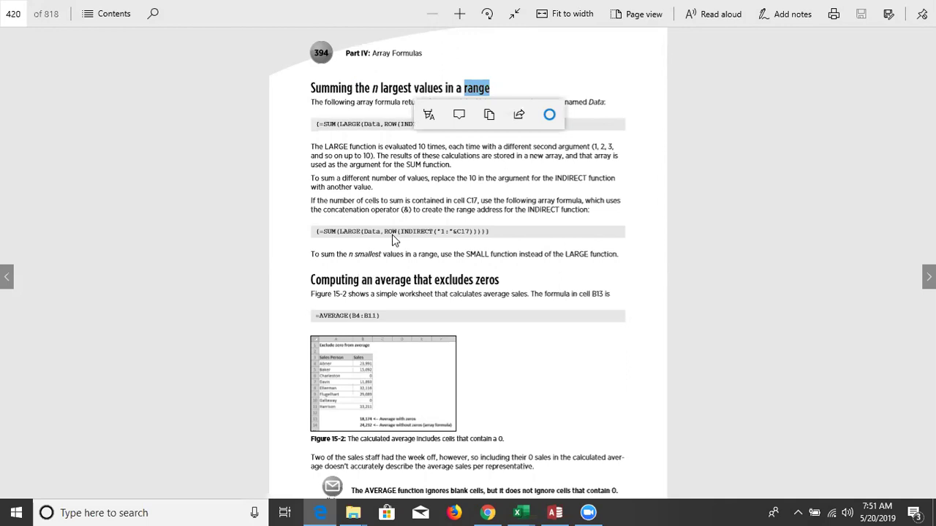
pyautogui.doubleClick(396, 201)
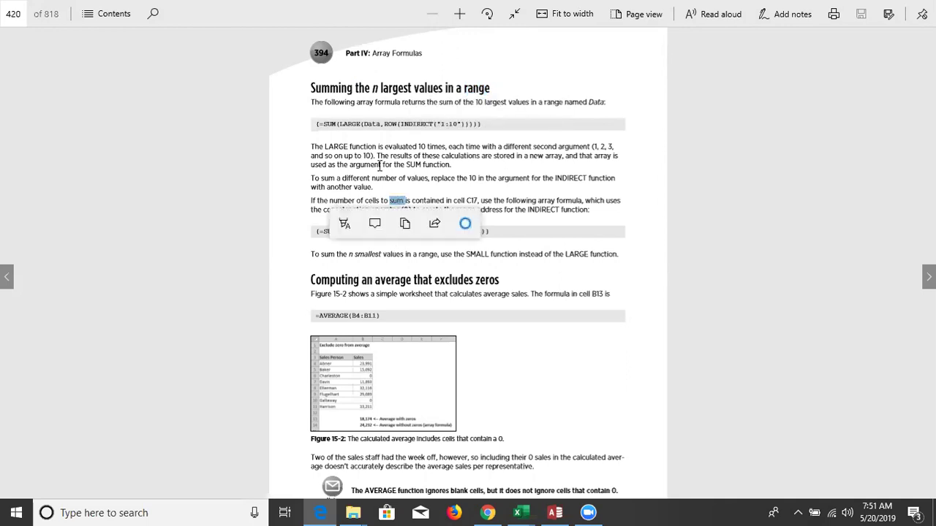
pyautogui.click(403, 136)
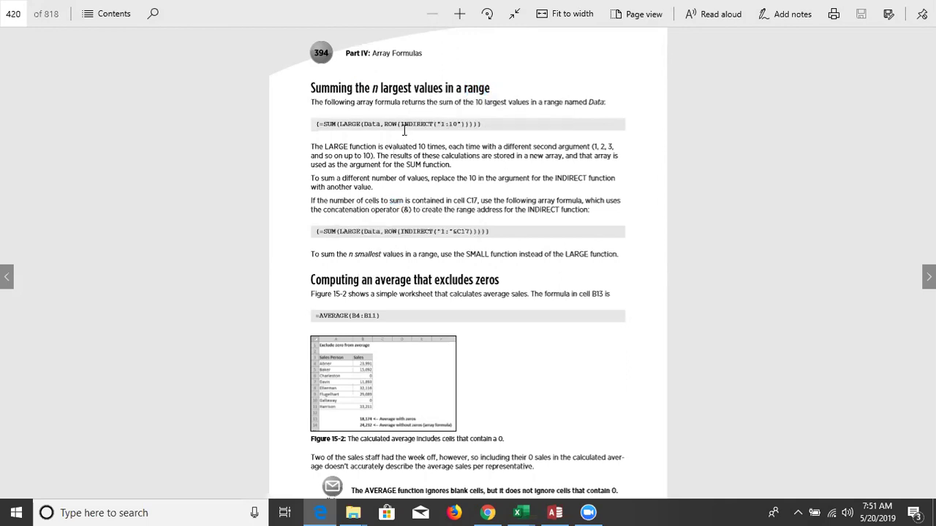
pyautogui.doubleClick(404, 128)
pyautogui.click(306, 170)
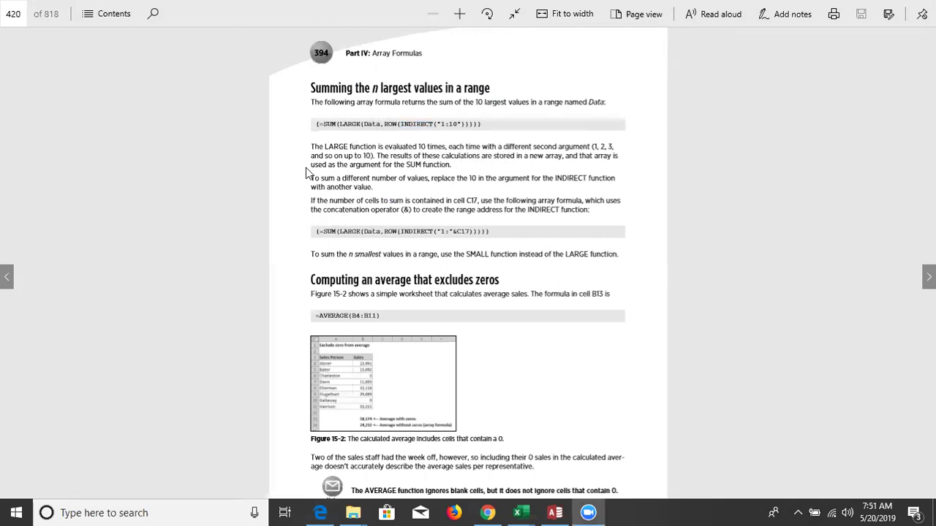
pyautogui.hotkey('alt', 'Tab')
pyautogui.hotkey('alt', 'Tab')
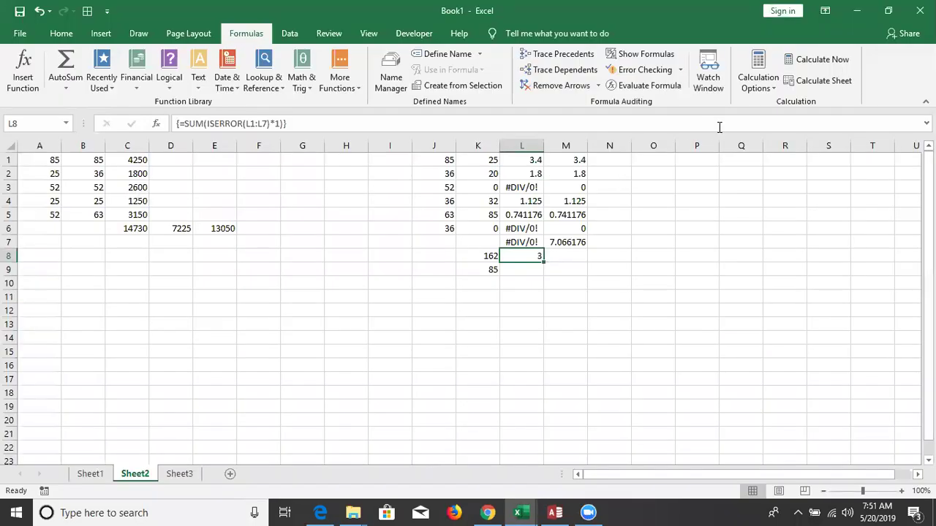
# Step: Enter 85, 36, 85, 36, 63, 63, 96, 52, 52, 63 down Q1:Q10
pyautogui.click(719, 162)
pyautogui.write('85')
pyautogui.press('Return')
pyautogui.write('36')
pyautogui.press('Return')
pyautogui.write('85')
pyautogui.press('Return')
pyautogui.write('36')
pyautogui.press('Return')
pyautogui.write('63')
pyautogui.press('Return')
pyautogui.write('63 96 52 36+ 6')
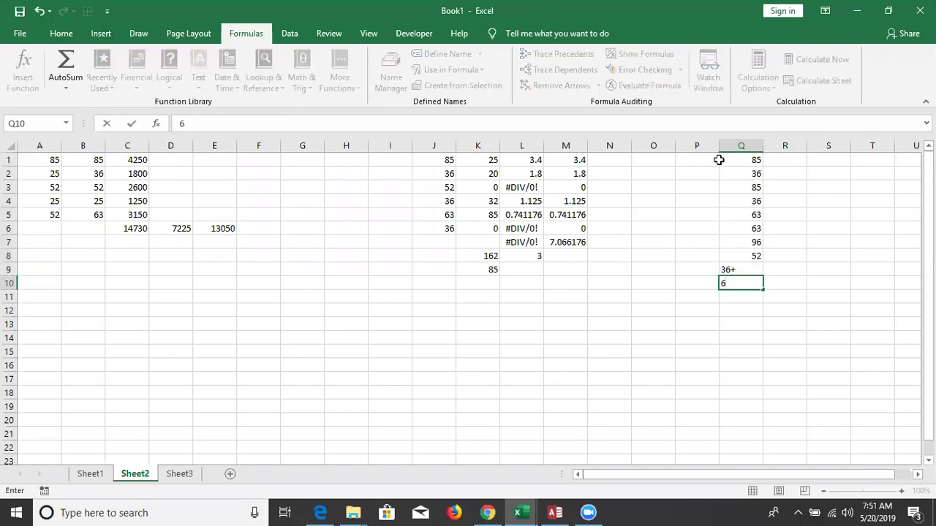
pyautogui.press('Escape')
pyautogui.press('Up')
pyautogui.write('52')
pyautogui.press('Return')
pyautogui.write('63')
pyautogui.press('Return')
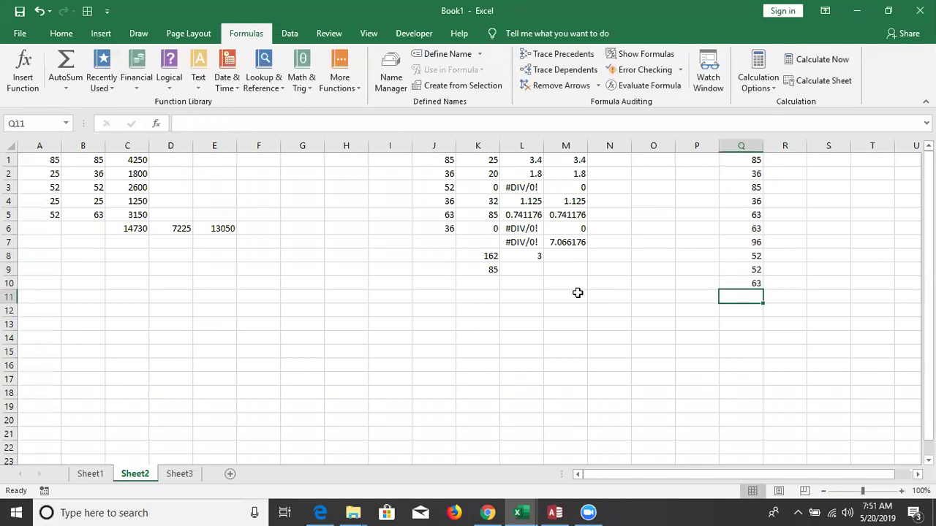
# Step: Add the label Top in M11 with the value 3 in N11
pyautogui.click(571, 292)
pyautogui.write('Top')
pyautogui.press('Tab')
pyautogui.write('3')
pyautogui.press('Return')
pyautogui.press('Return')
pyautogui.press('Up')
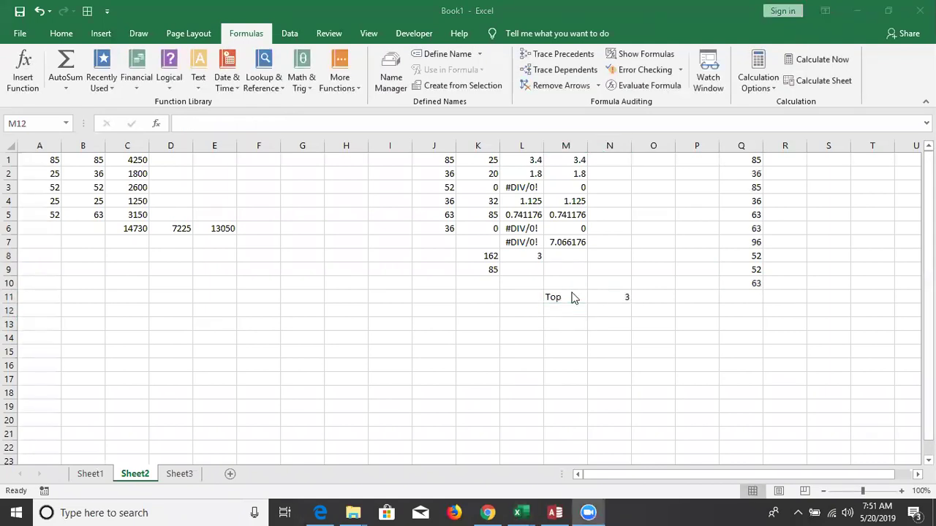
pyautogui.hotkey('alt', 'Tab')
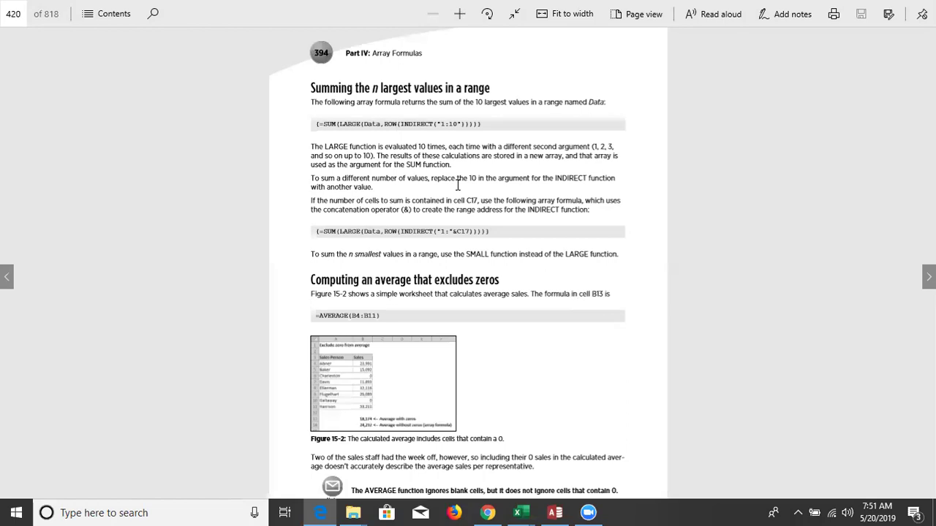
pyautogui.hotkey('alt', 'Tab')
pyautogui.hotkey('alt', 'Tab')
# Step: Enter =LARGE(Q1:Q10,1) in N12 to return the largest value
pyautogui.press('Right')
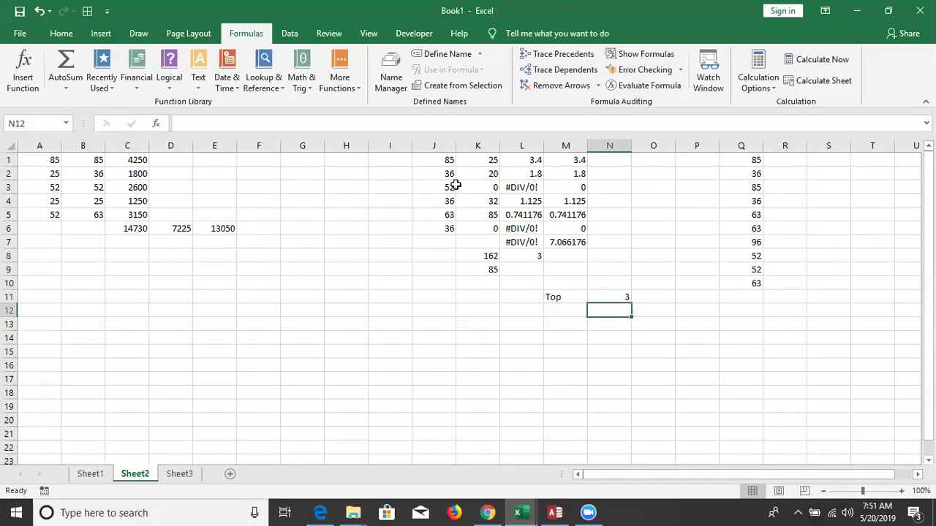
pyautogui.write('=lar')
pyautogui.press('Tab')
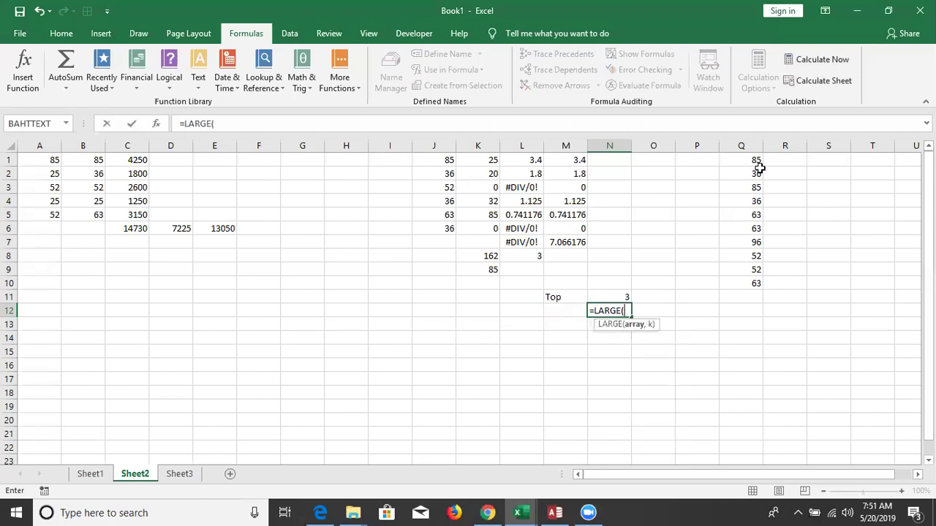
pyautogui.moveTo(753, 159); pyautogui.dragTo(752, 284)
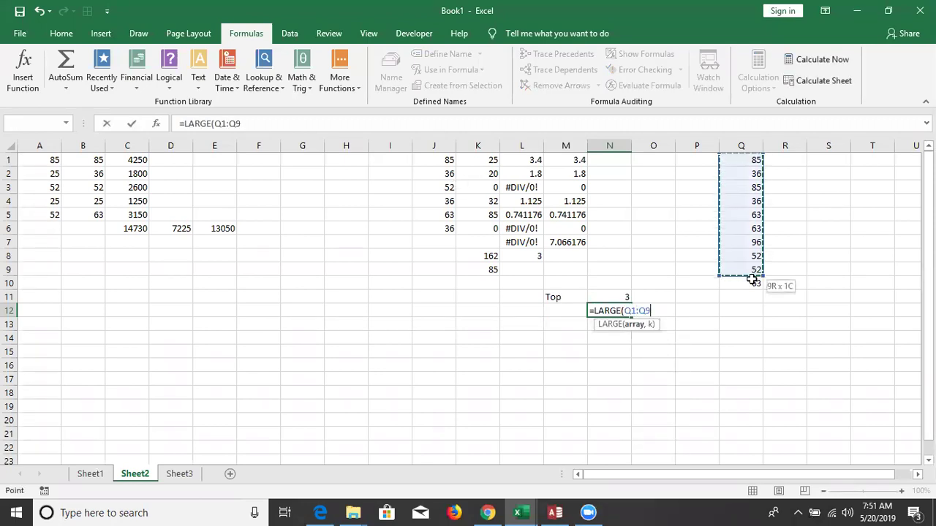
pyautogui.write(',')
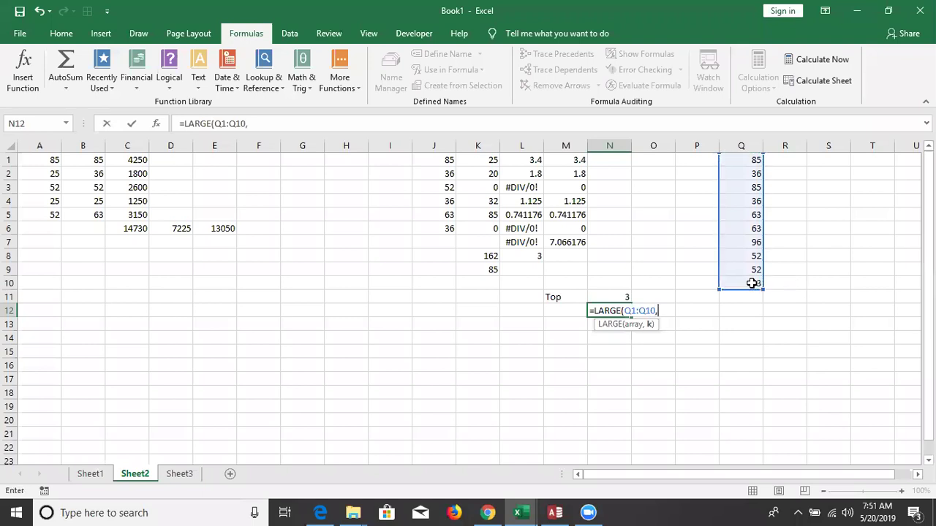
pyautogui.write('1')
pyautogui.press('Return')
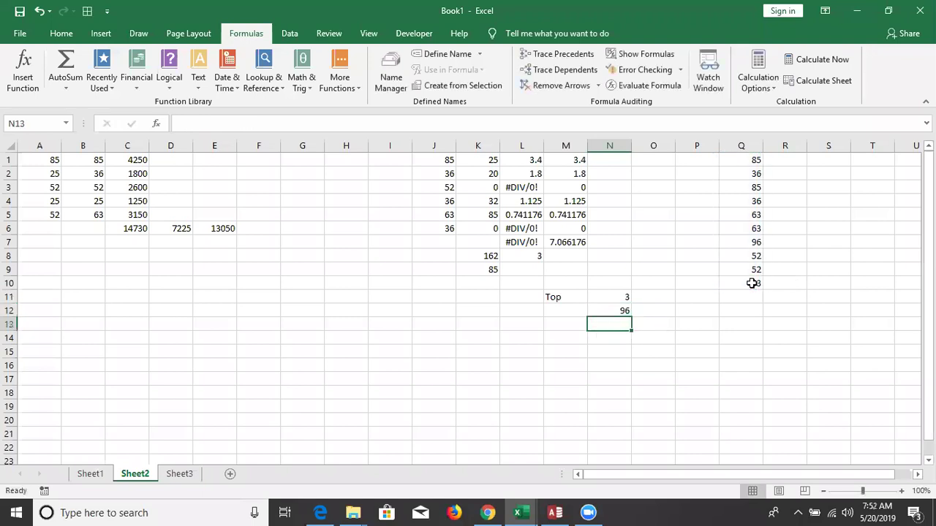
# Step: Change N12's k argument to 2, making it =LARGE(Q1:Q10,2)
pyautogui.press('Up')
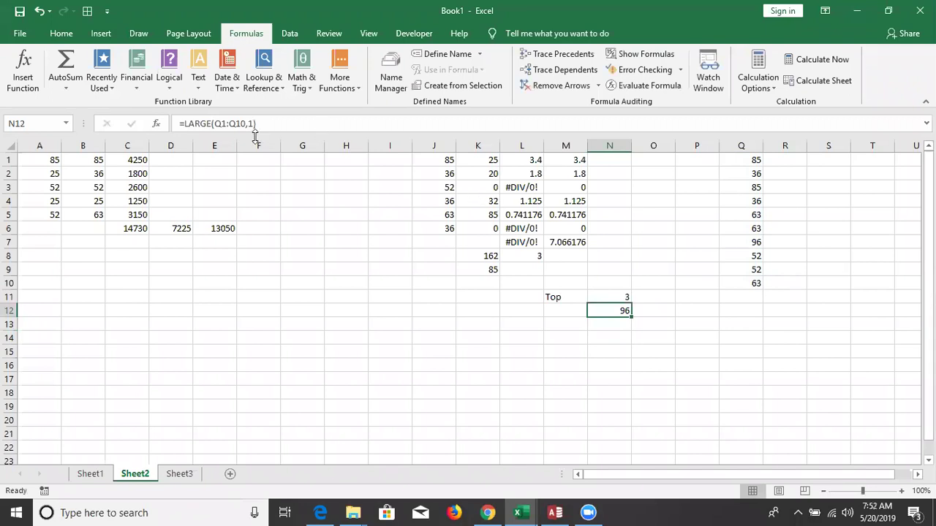
pyautogui.click(251, 123)
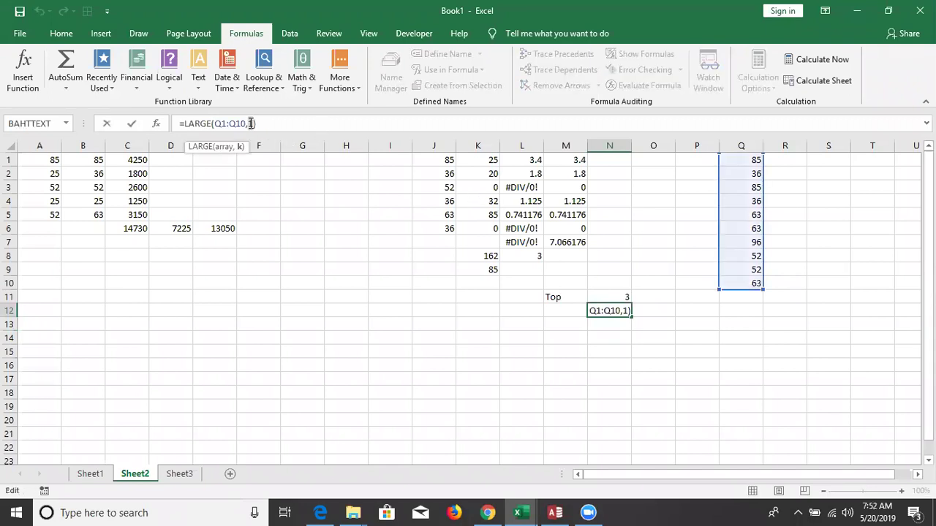
pyautogui.hotkey('ctrl', 'Return')
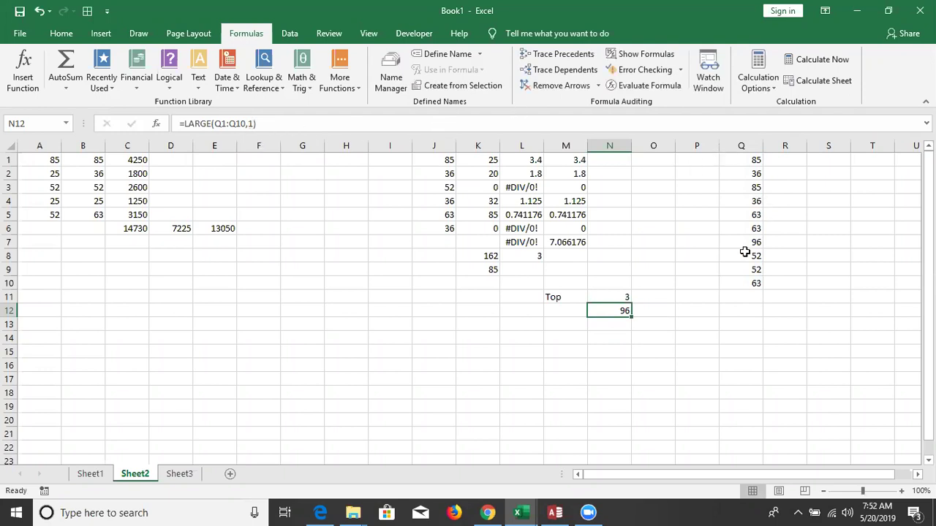
pyautogui.click(250, 124)
pyautogui.press('BackSpace')
pyautogui.write('2')
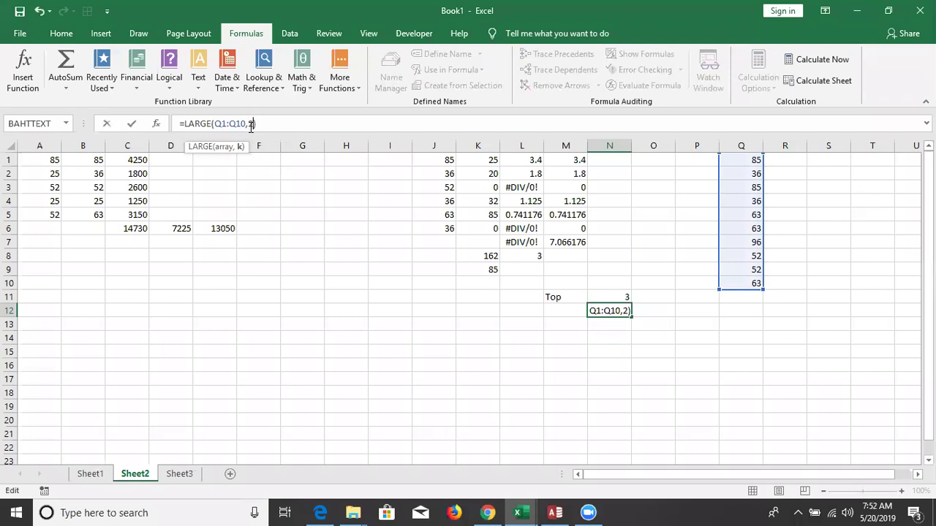
pyautogui.press('Return')
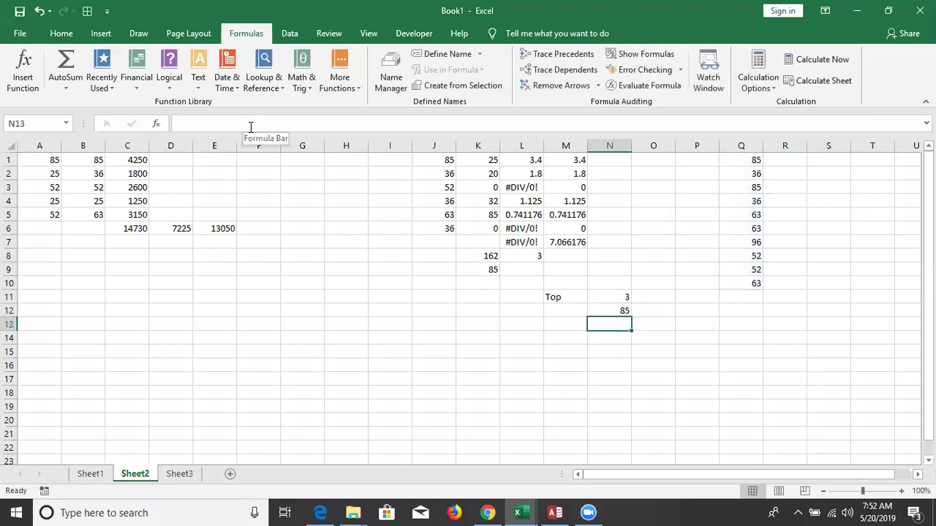
# Step: Change N12's k argument to 3, giving =LARGE(Q1:Q10,3) and 85
pyautogui.click(597, 305)
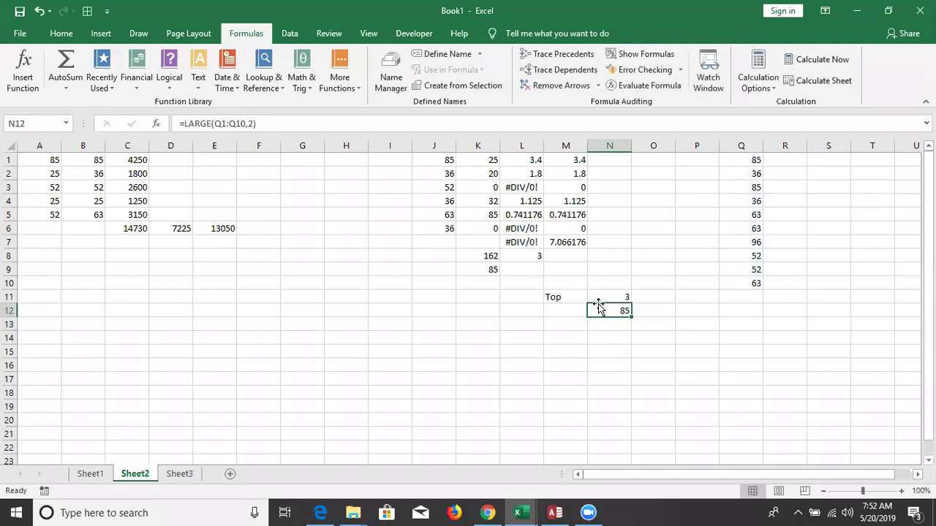
pyautogui.click(250, 125)
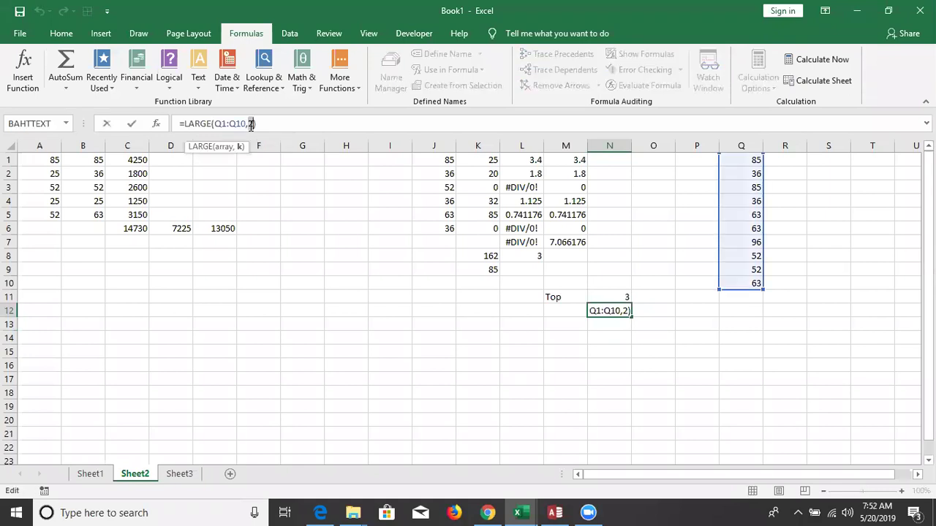
pyautogui.write('3')
pyautogui.press('Return')
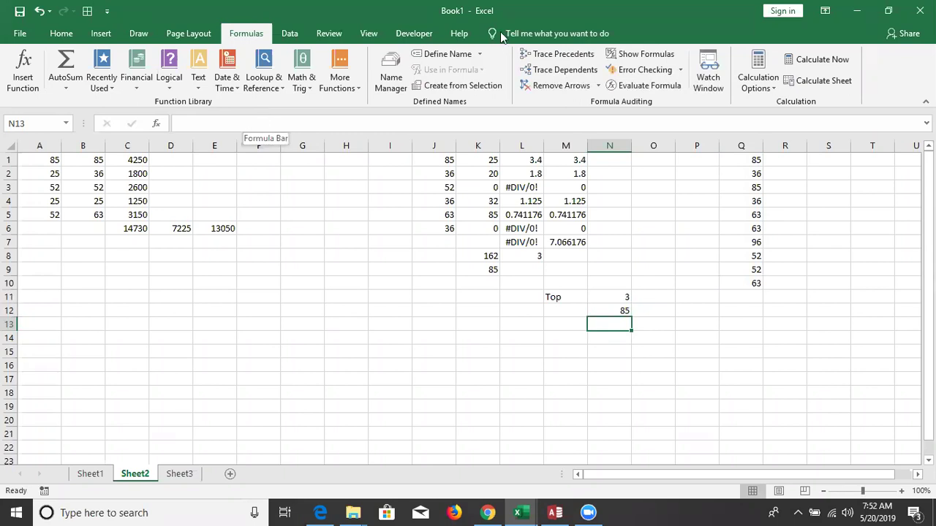
# Step: Compare N12's result of 85 with the values in the Q1:Q10 list
pyautogui.click(722, 191)
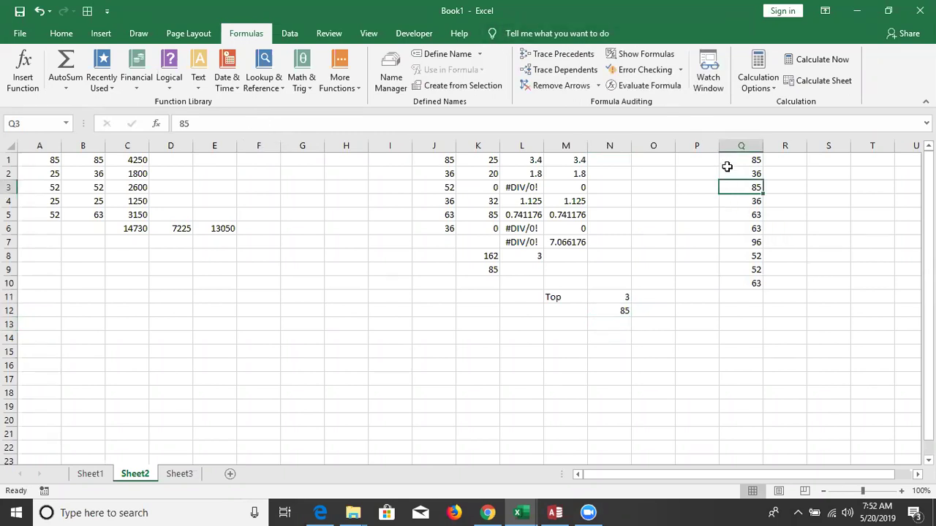
pyautogui.click(727, 161)
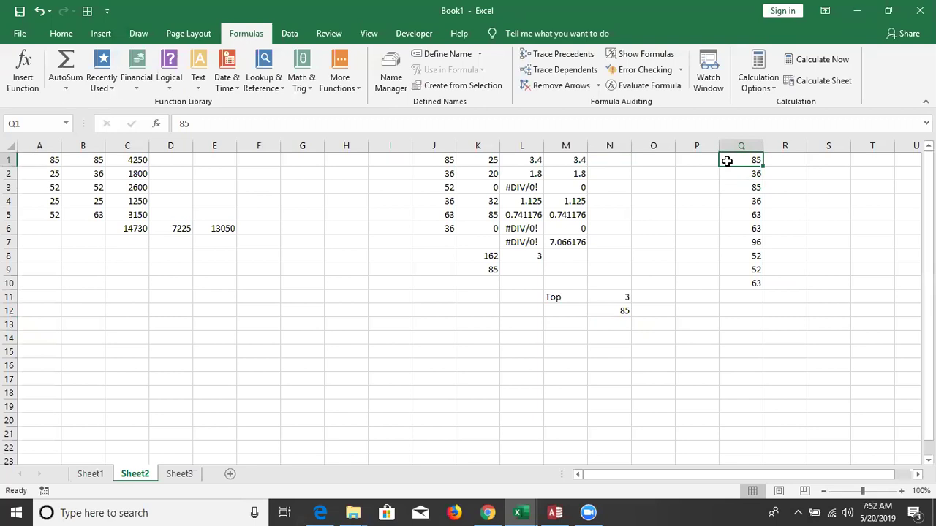
pyautogui.click(610, 307)
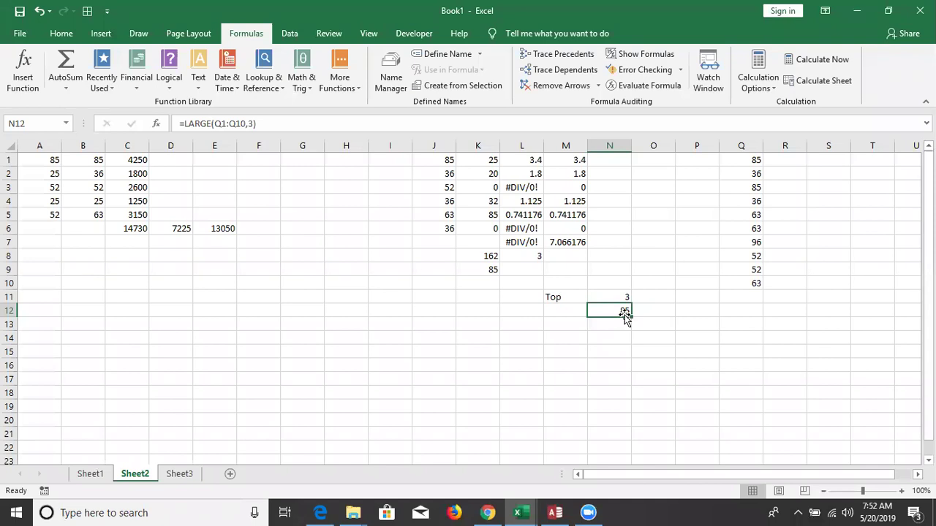
# Step: Turn N12 into the array formula {=SUM(LARGE(Q1:Q10,{1,2,3}))}, accepting the suggested correction, to total 266
pyautogui.doubleClick(618, 312)
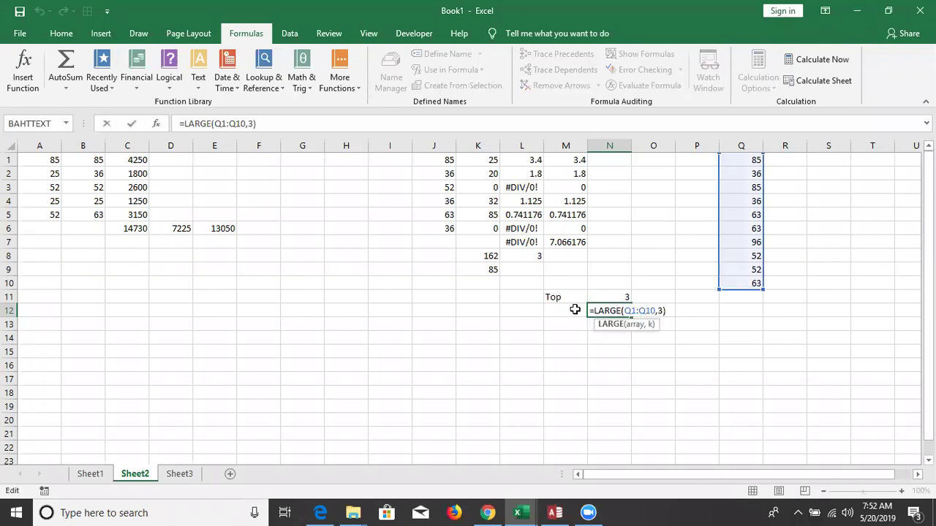
pyautogui.click(595, 311)
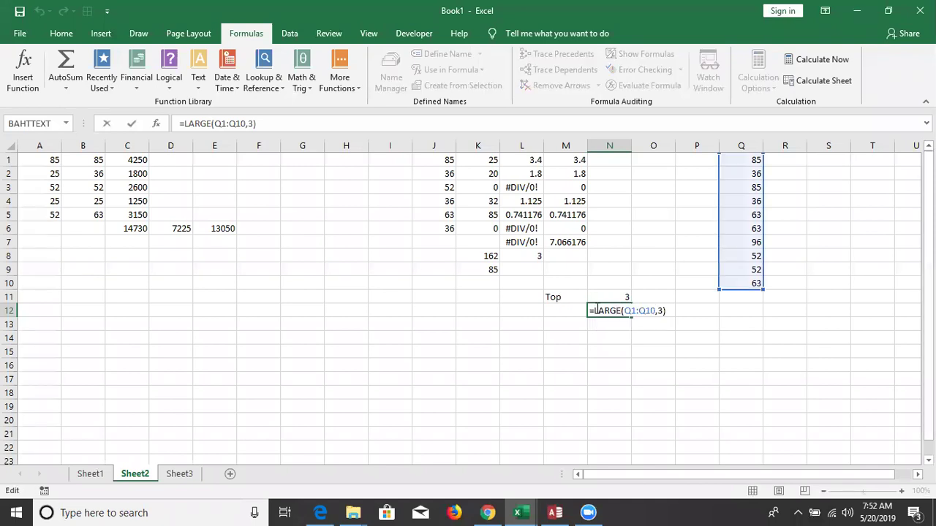
pyautogui.write('s')
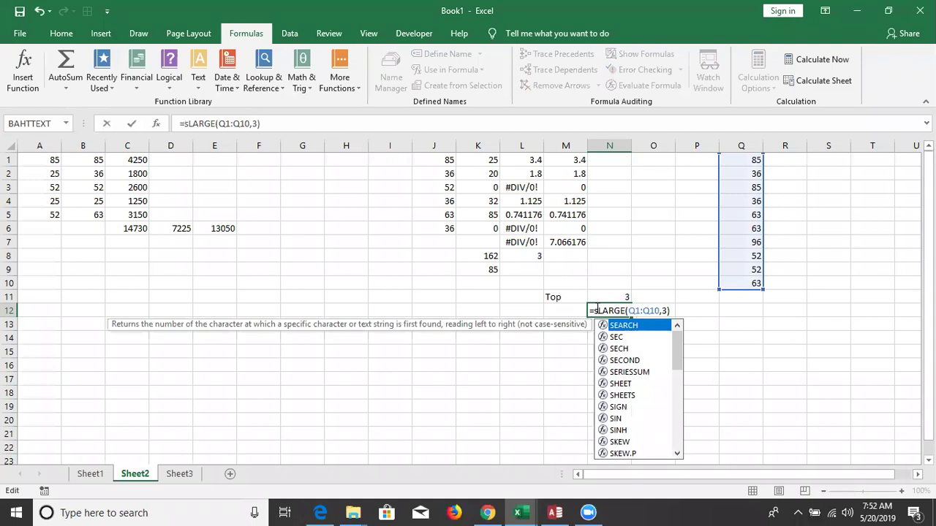
pyautogui.write('um')
pyautogui.press('Tab')
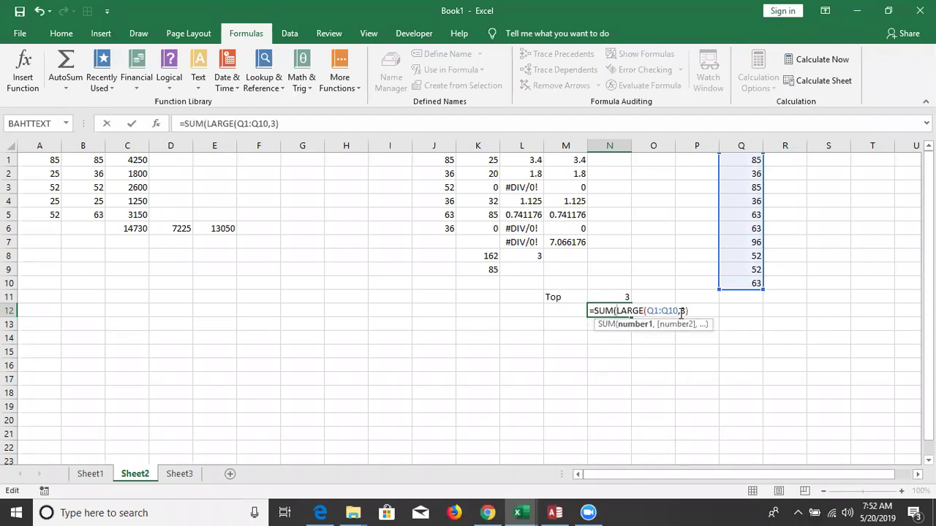
pyautogui.click(683, 311)
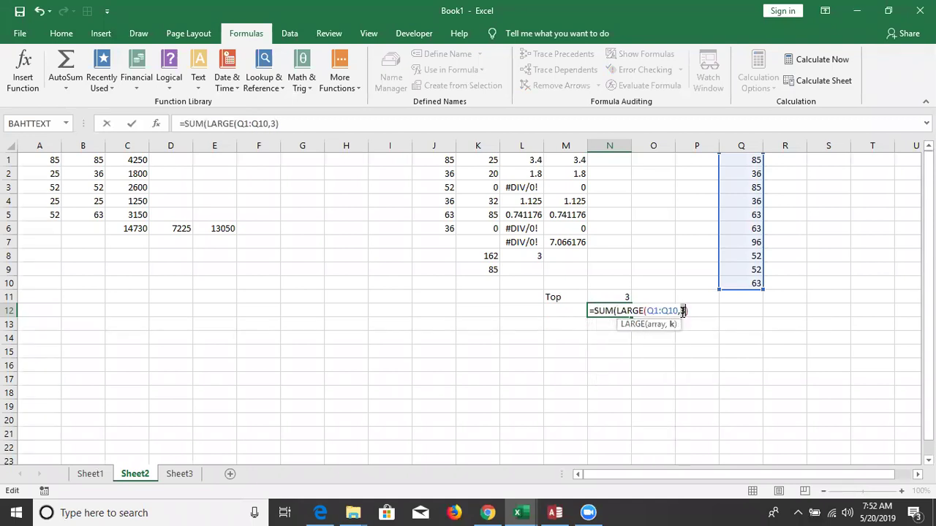
pyautogui.write('{1,2,3')
pyautogui.write('}')
pyautogui.press('Return')
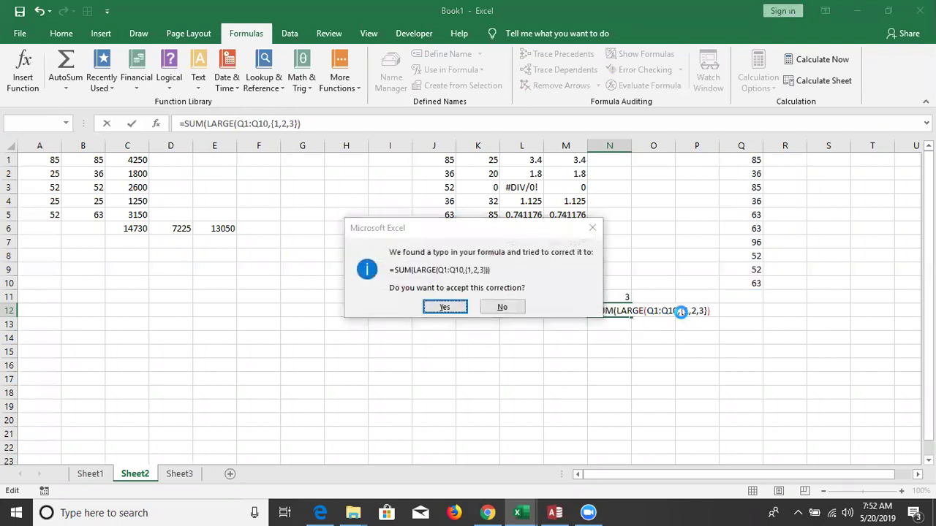
pyautogui.press('Return')
pyautogui.press('Down')
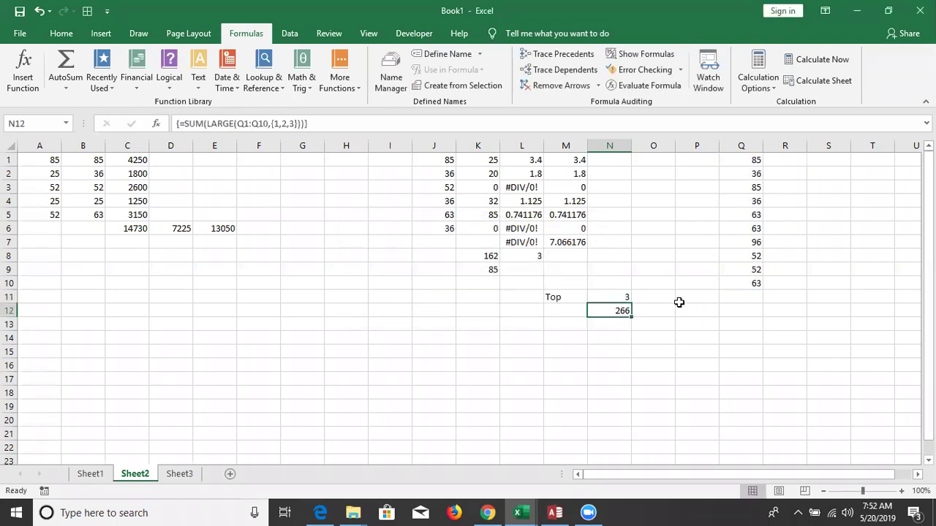
pyautogui.click(667, 91)
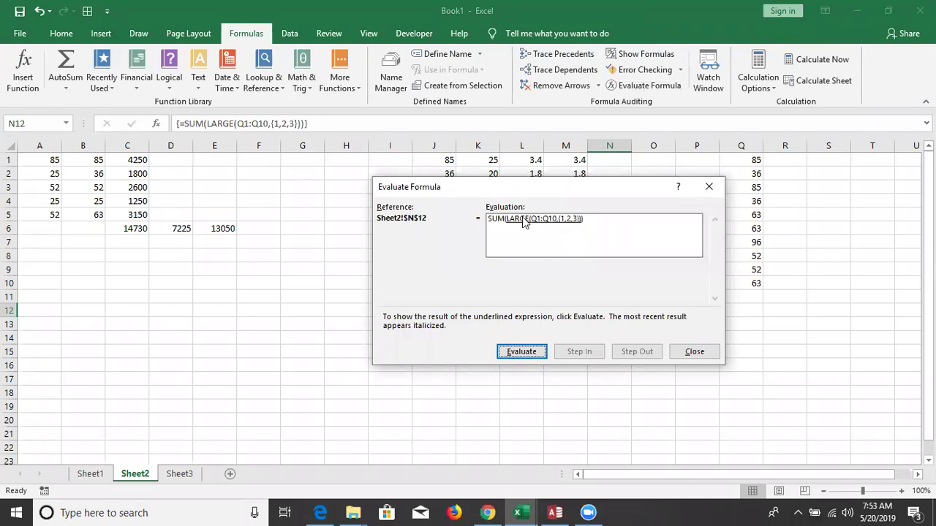
pyautogui.click(537, 353)
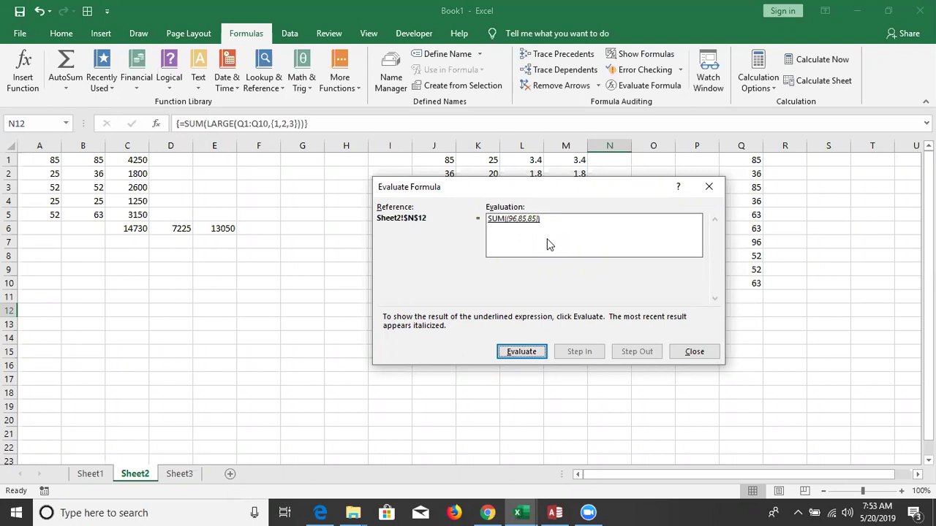
pyautogui.click(709, 185)
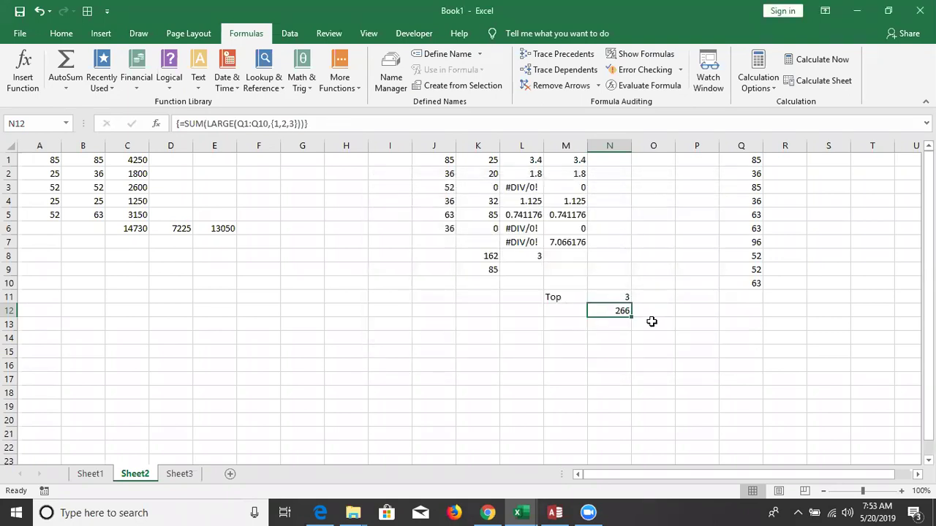
# Step: Enter =LARGE(Q1:Q10,{1,2,3}) as an array formula across O12:O14
pyautogui.click(658, 310)
pyautogui.hotkey('shift', 'Down')
pyautogui.hotkey('shift', 'Down')
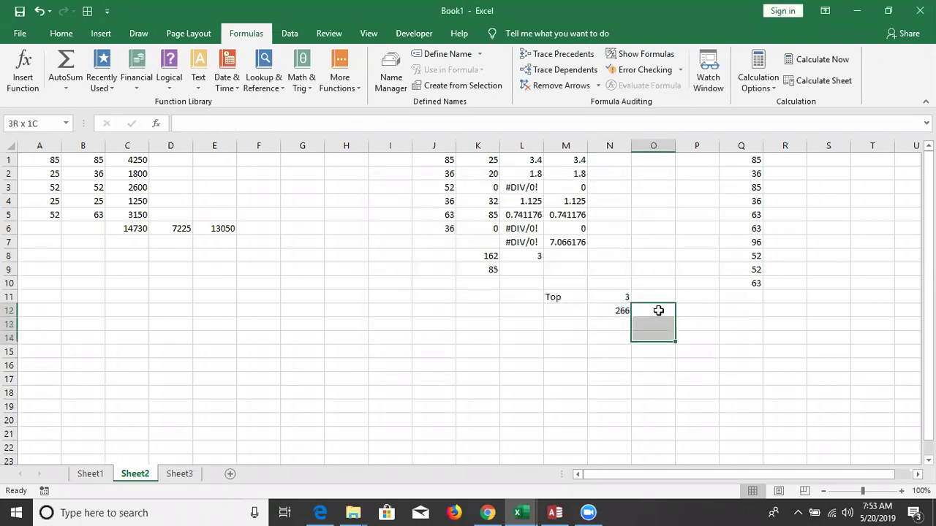
pyautogui.write('=')
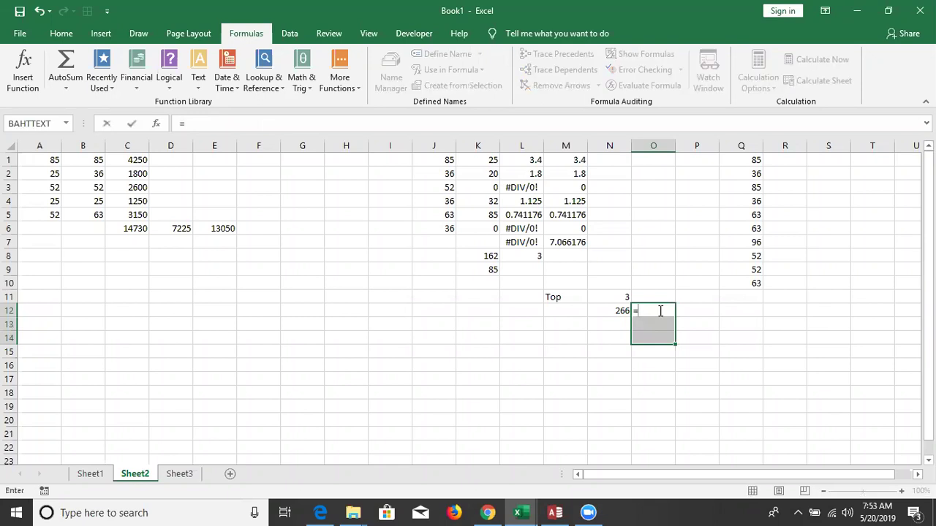
pyautogui.write('lar')
pyautogui.press('Tab')
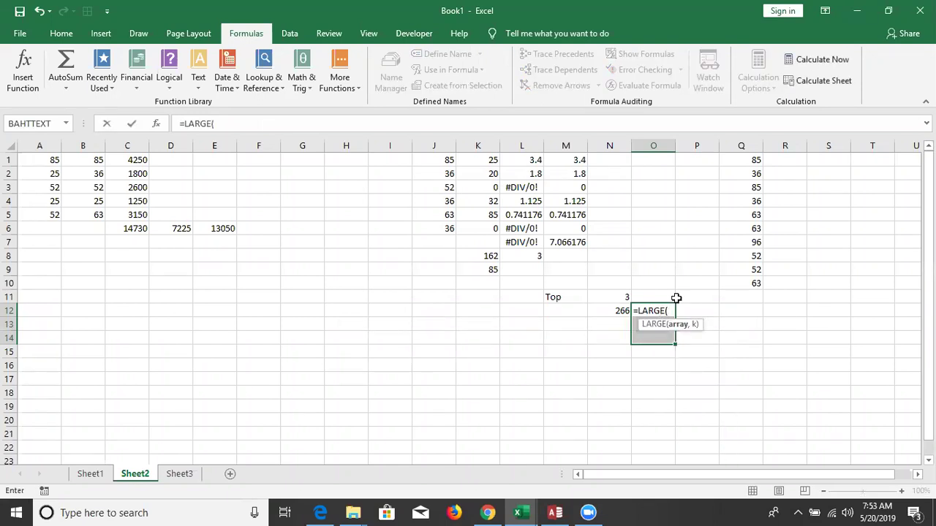
pyautogui.moveTo(754, 164); pyautogui.dragTo(751, 284)
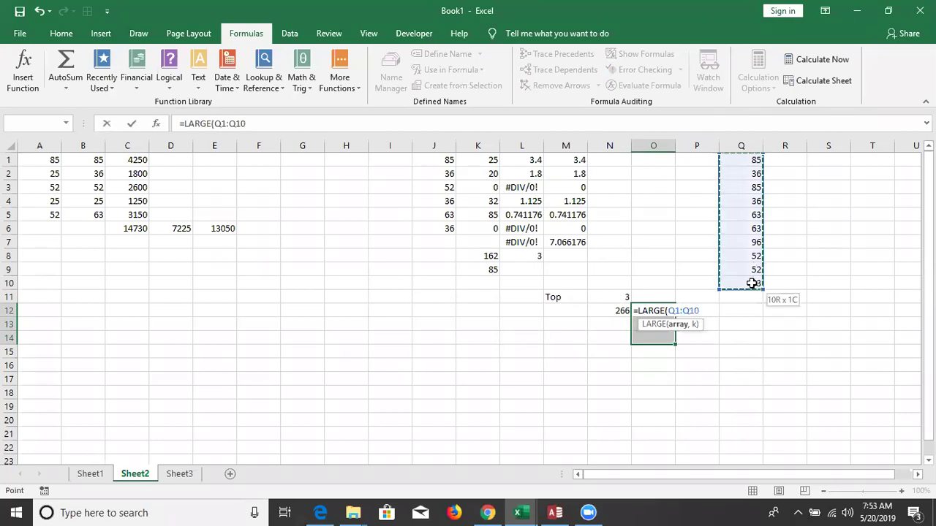
pyautogui.write(',{1,2,3')
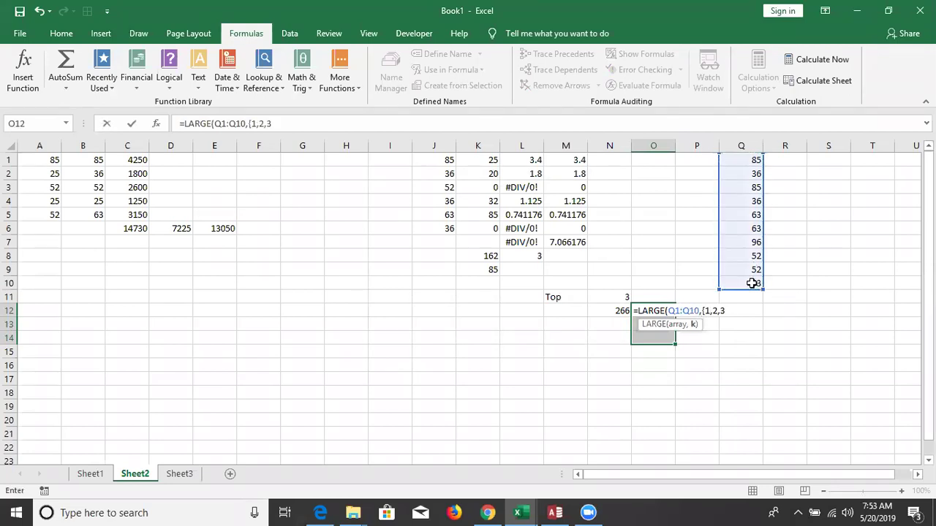
pyautogui.write('}')
pyautogui.hotkey('ctrl', 'shift', 'Return')
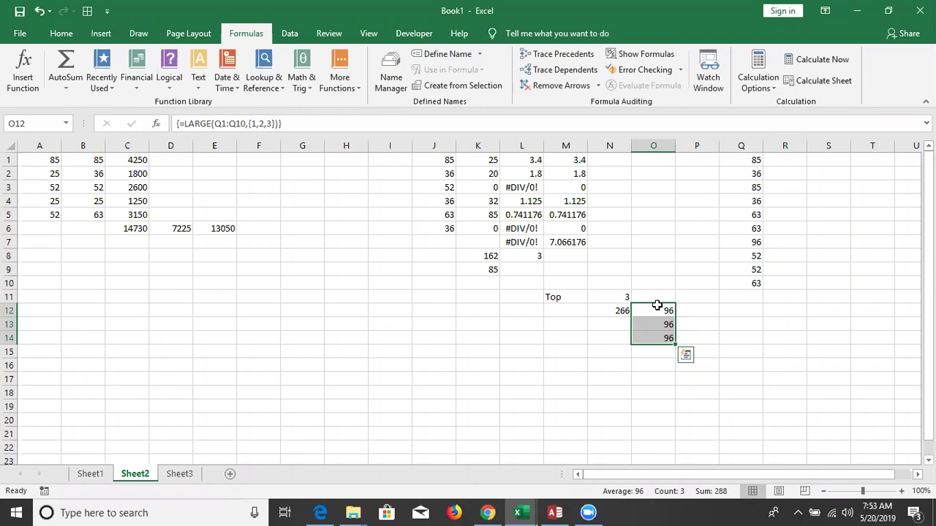
# Step: Change the constant to {1;2;3} and re-enter so O12:O14 show 96, 85, 85
pyautogui.doubleClick(657, 310)
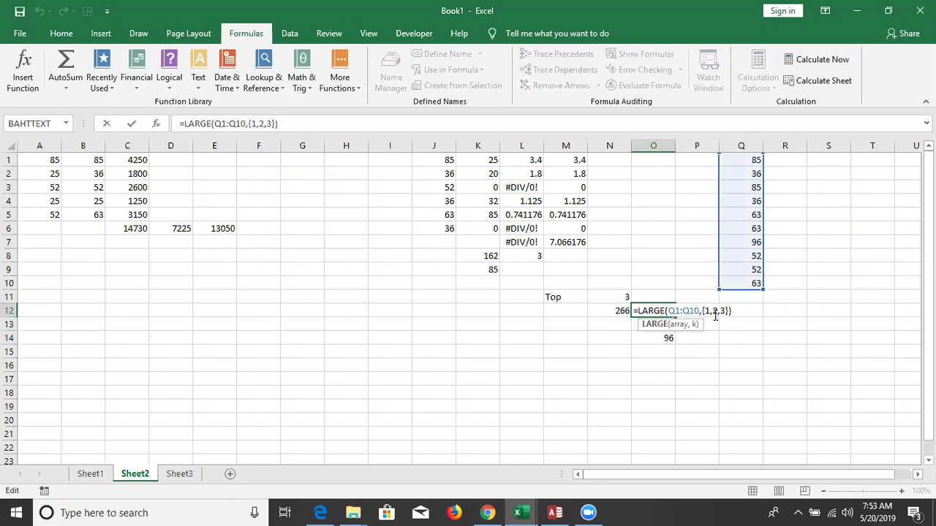
pyautogui.click(710, 311)
pyautogui.press('Delete')
pyautogui.write(';2;')
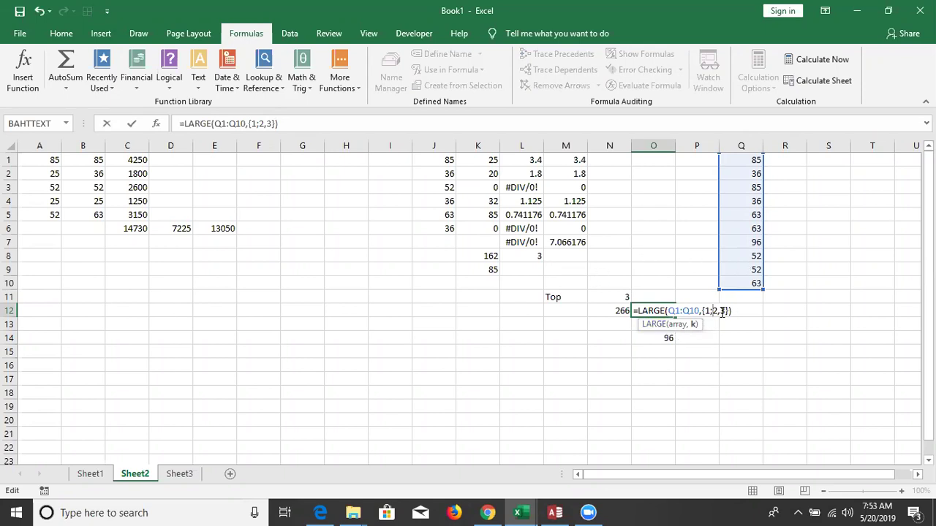
pyautogui.press('Delete')
pyautogui.write(';')
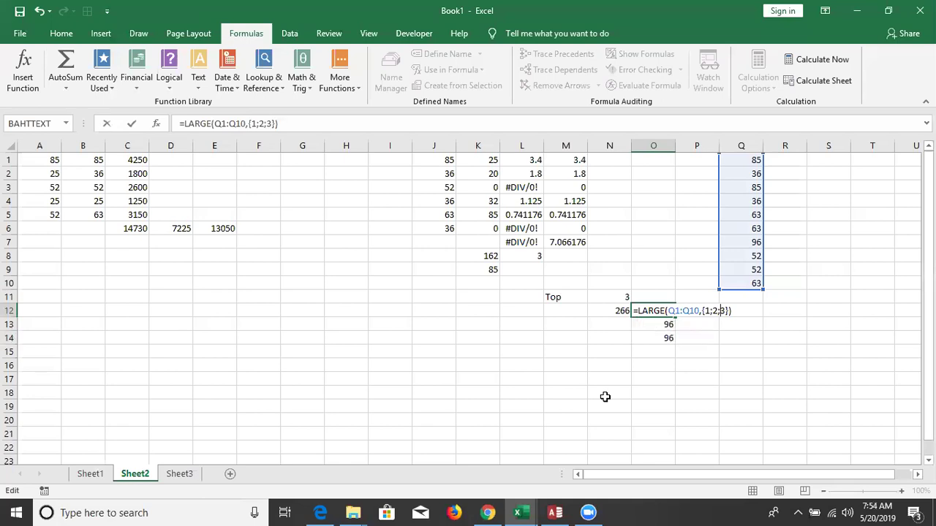
pyautogui.hotkey('ctrl', 'shift', 'Return')
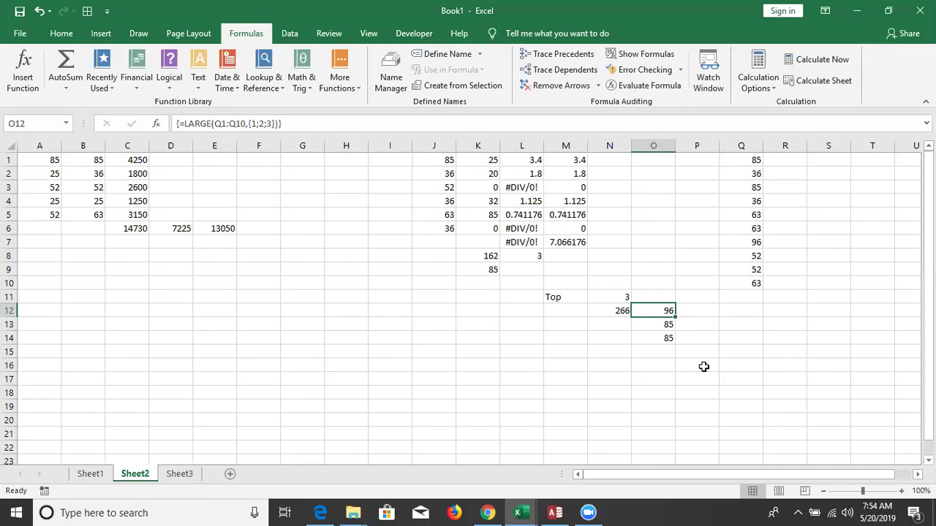
# Step: Minimize Excel with Windows+D to reveal the desktop
pyautogui.press('super+d')
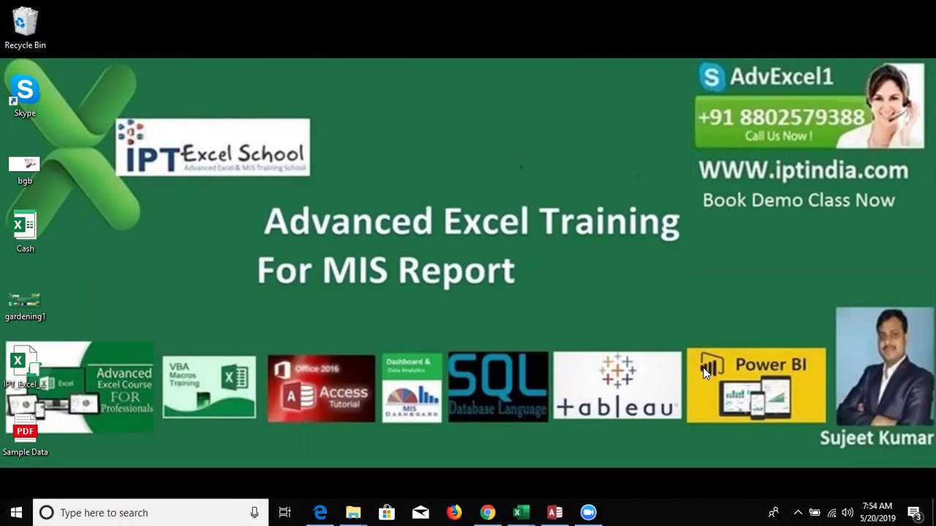